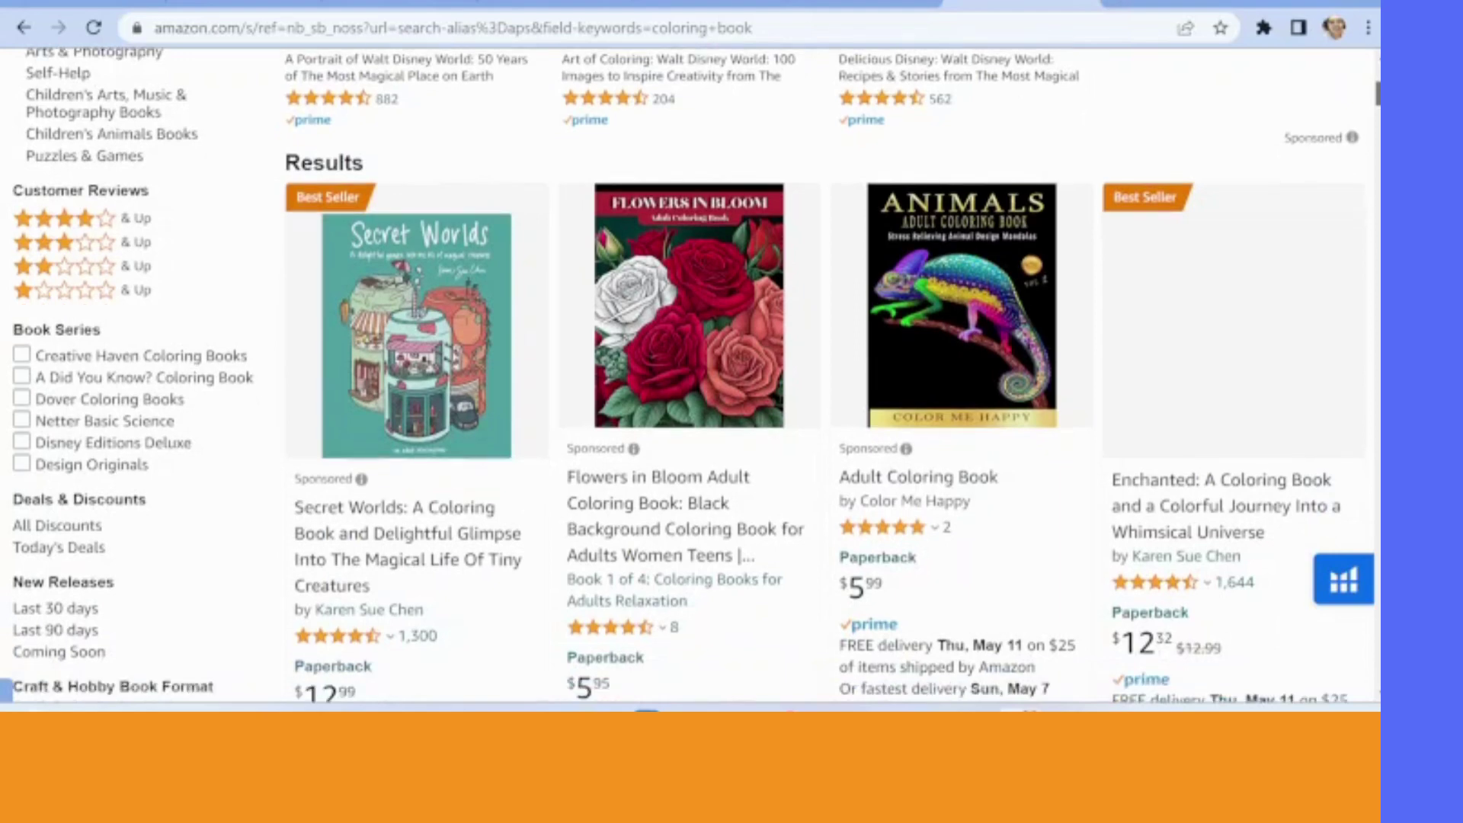
Step: Scroll through the Amazon adult coloring book search results
scroll(686, 375, up, 1)
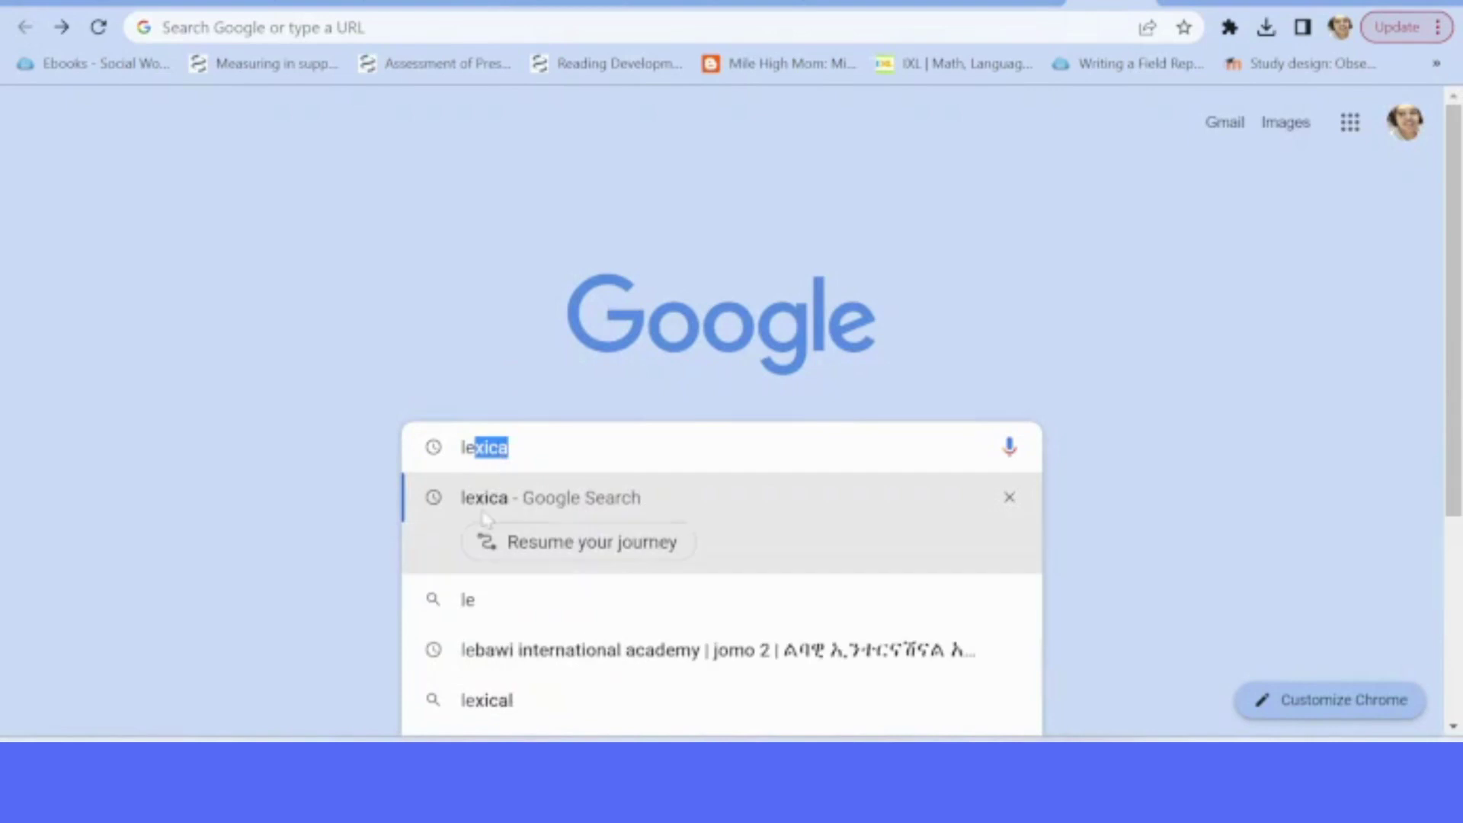
Step: Go to the Lexica site and search for 'grayscale flowers'
click(486, 518)
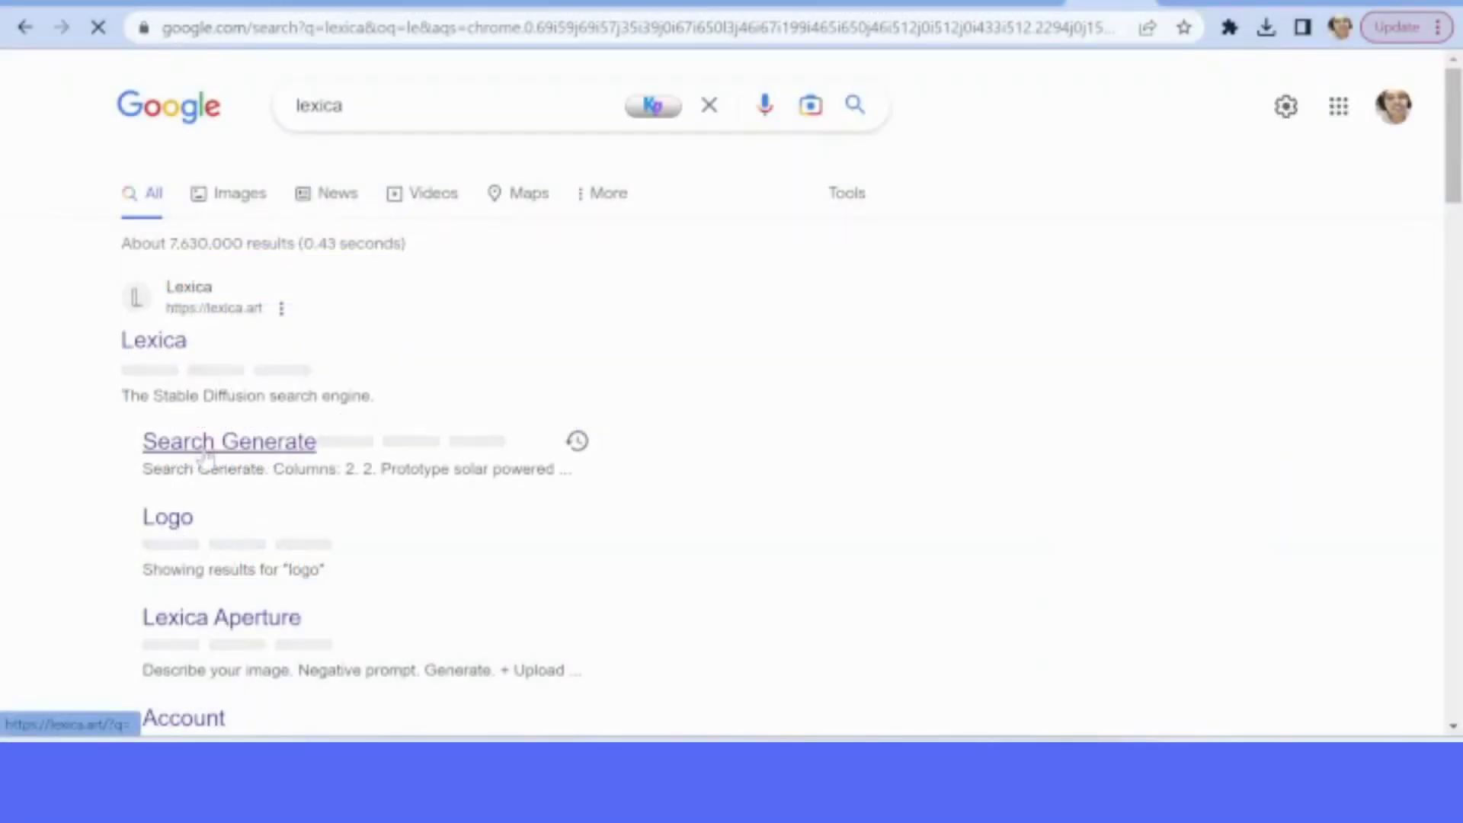
click(206, 455)
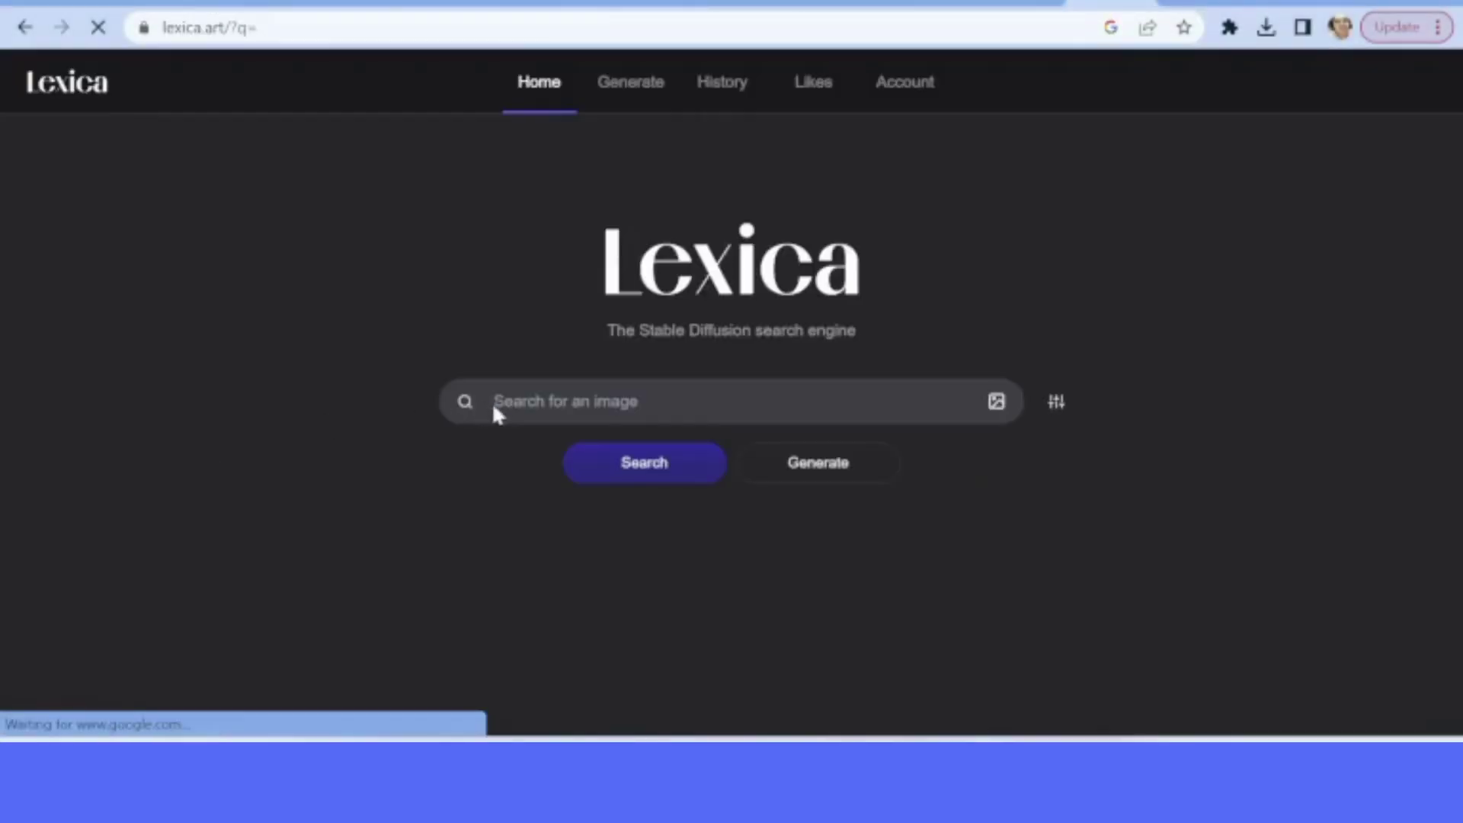
click(511, 410)
text(g)
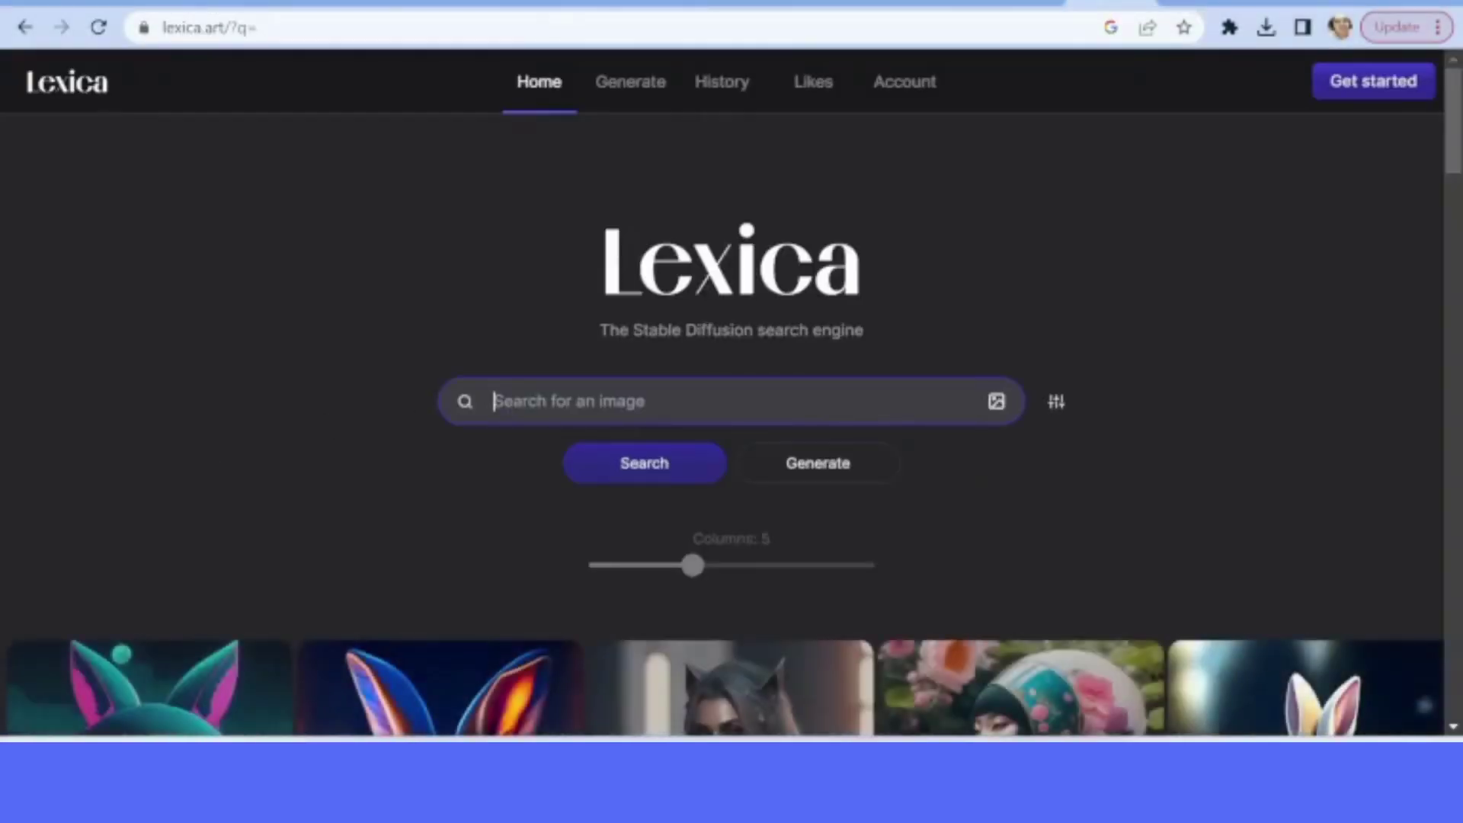
text(rayscale )
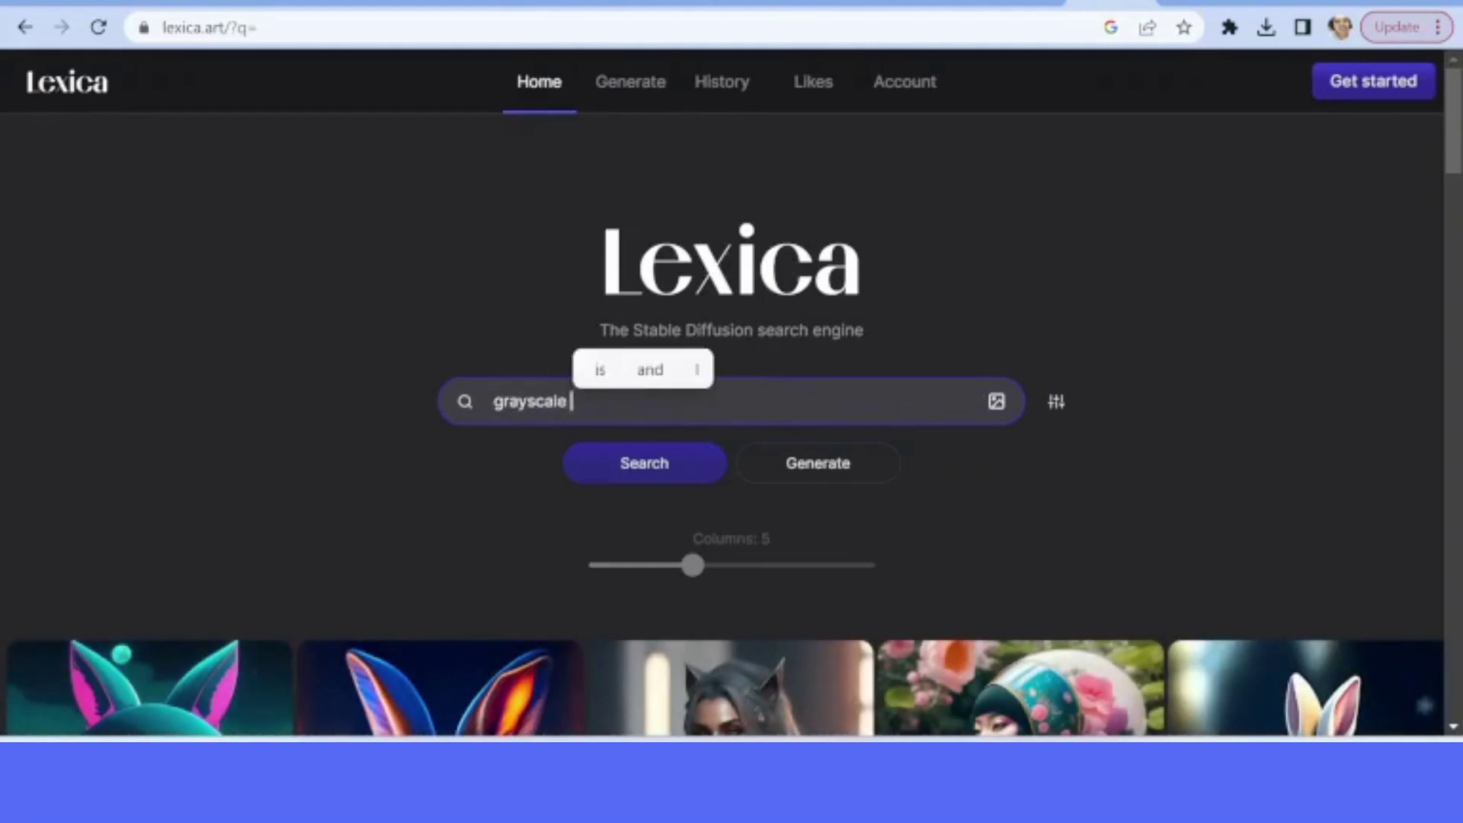
text(flowers)
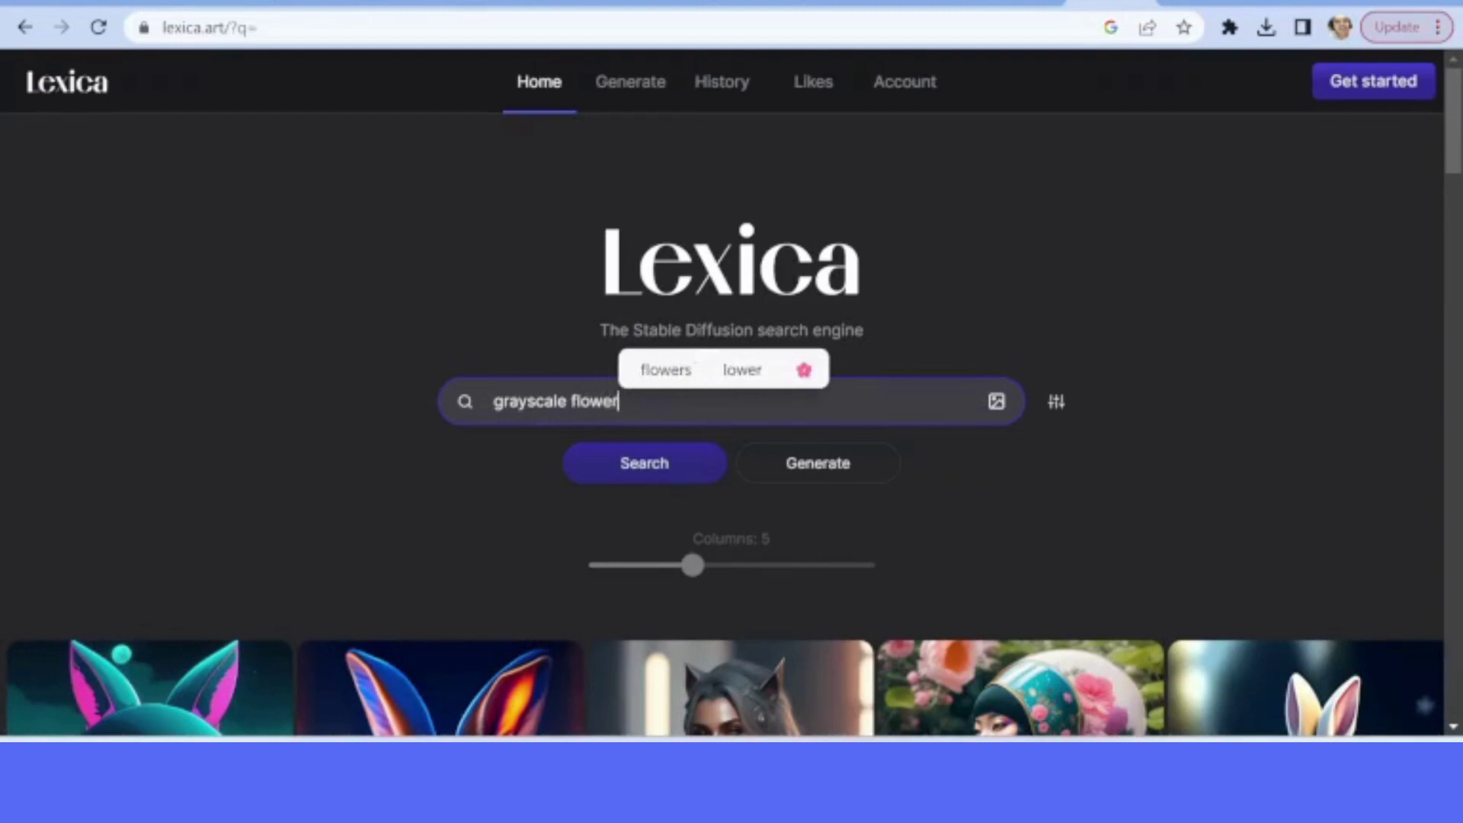
click(633, 471)
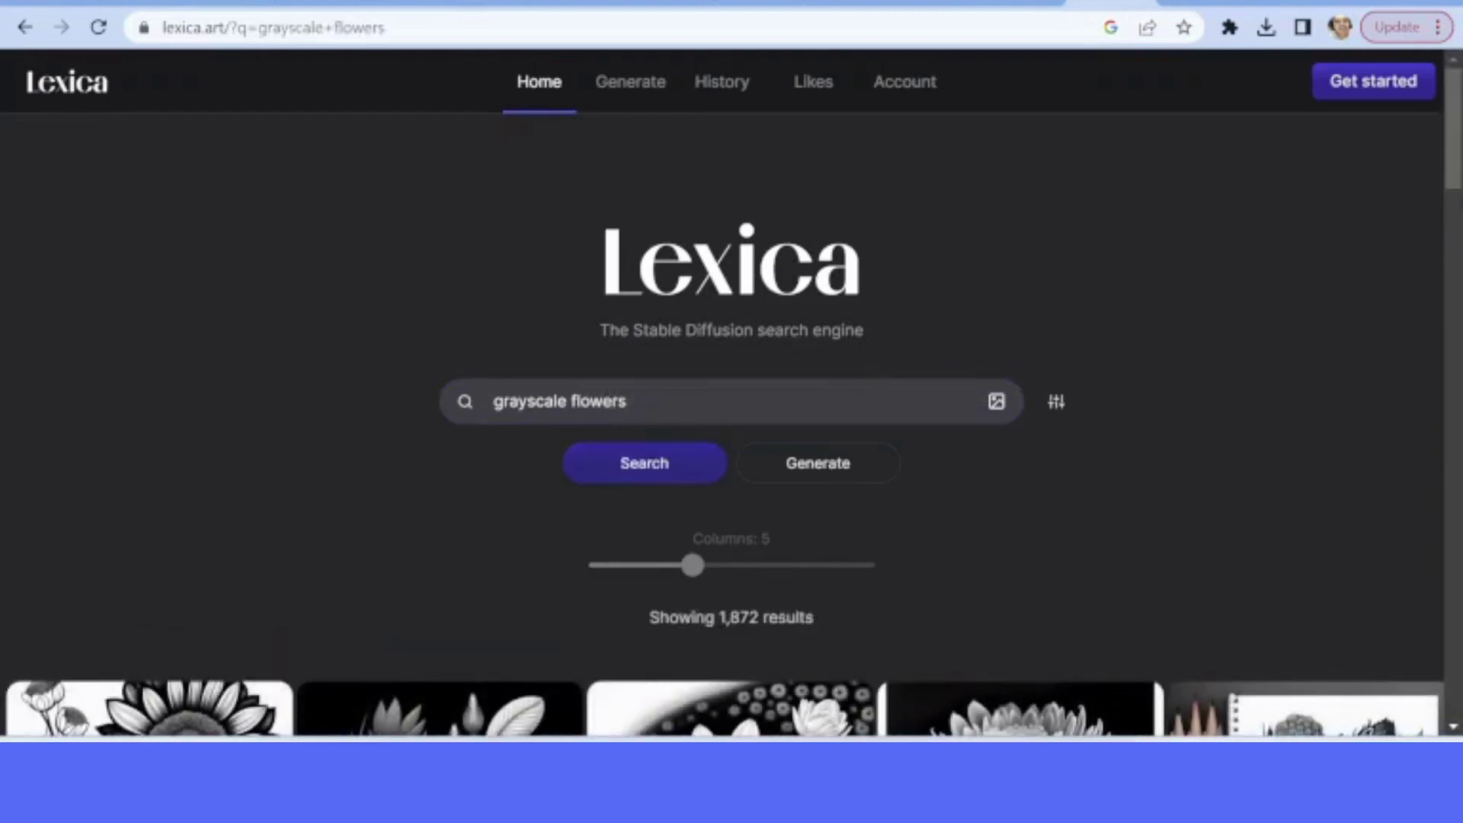
Step: Copy the tropical flowers image's prompt and return to the Canva design
drag(1458, 167, 1457, 266)
click(474, 391)
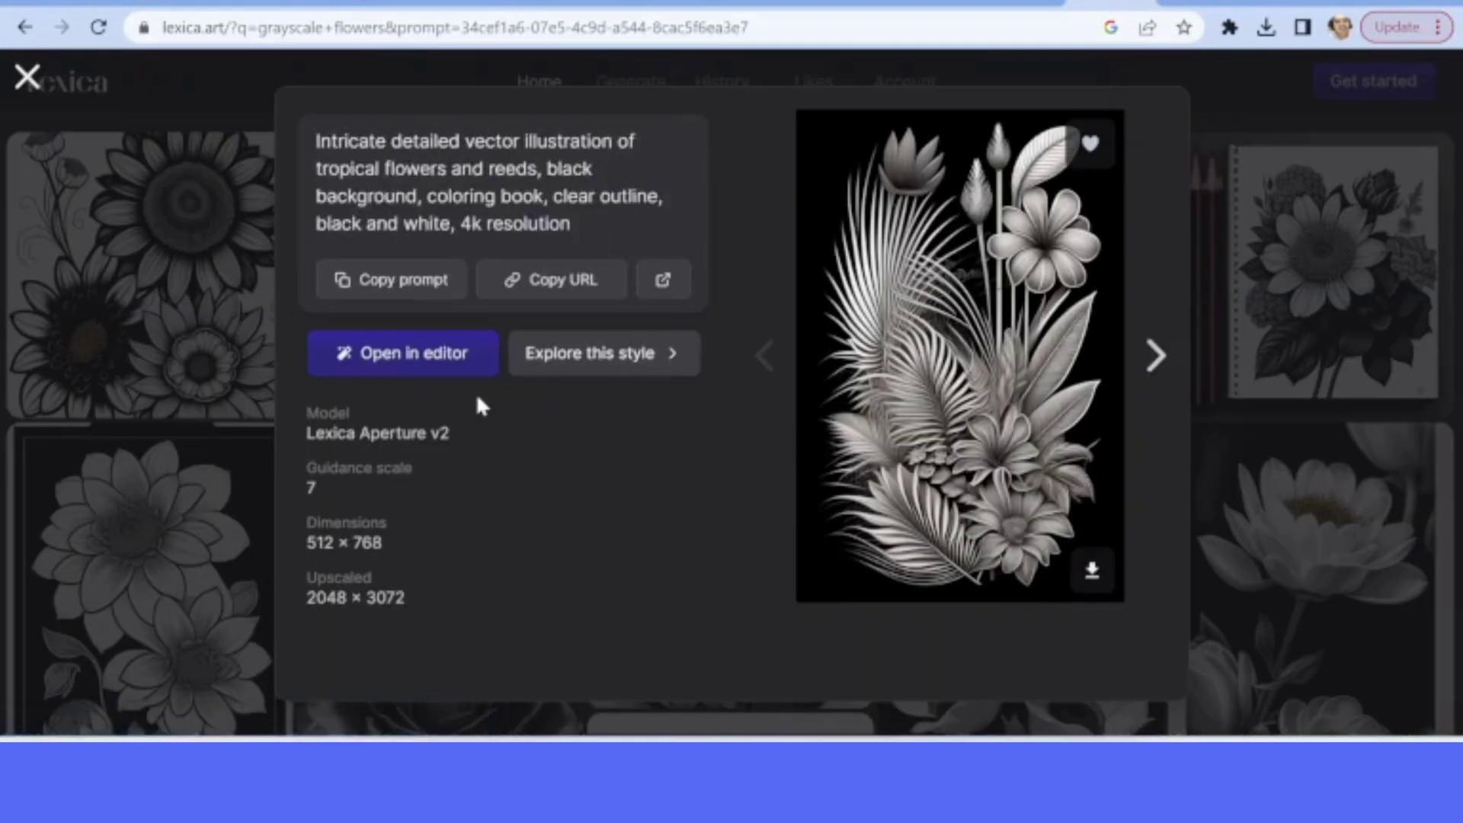
click(385, 280)
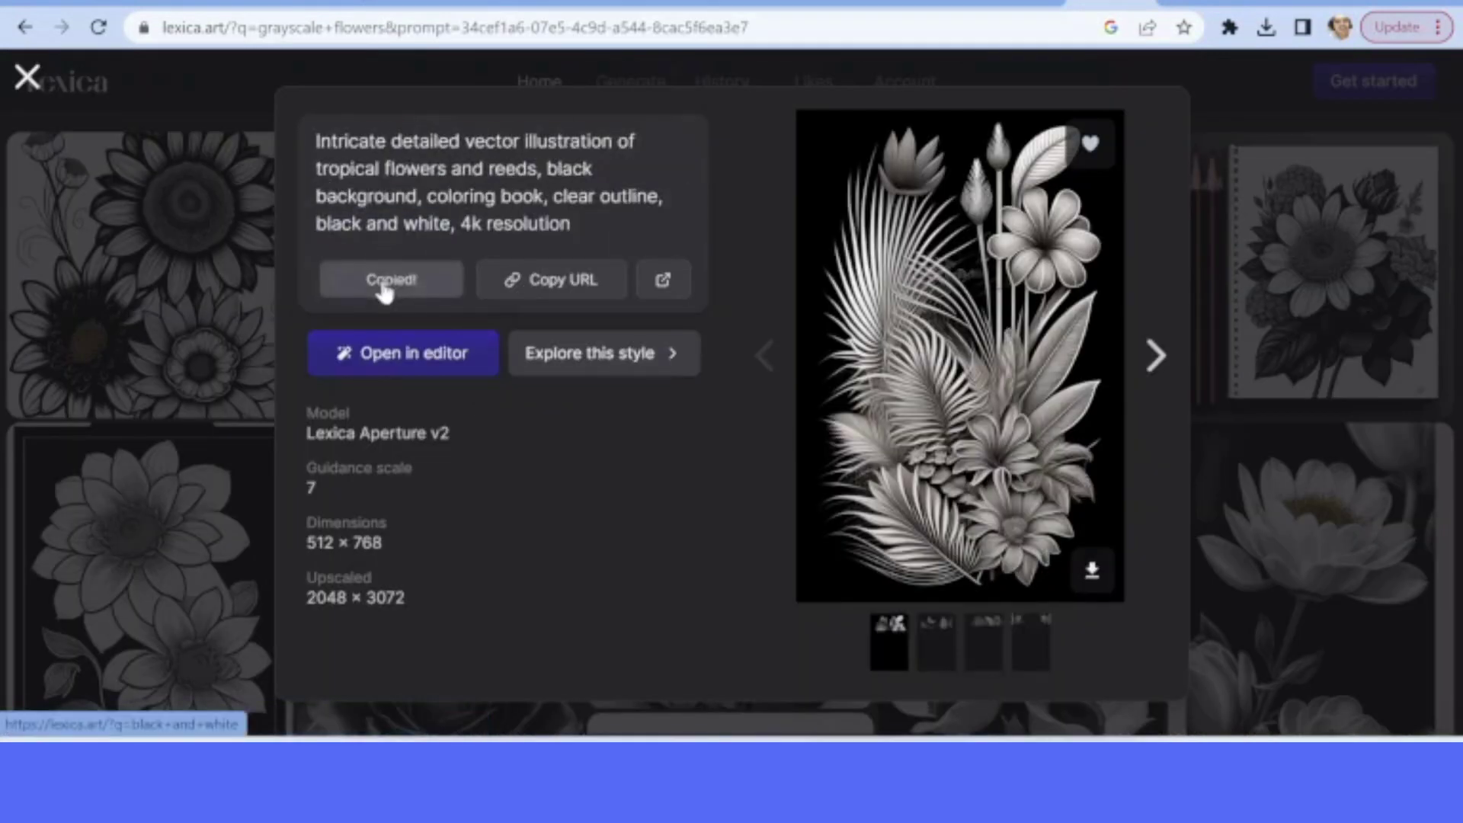
click(150, 5)
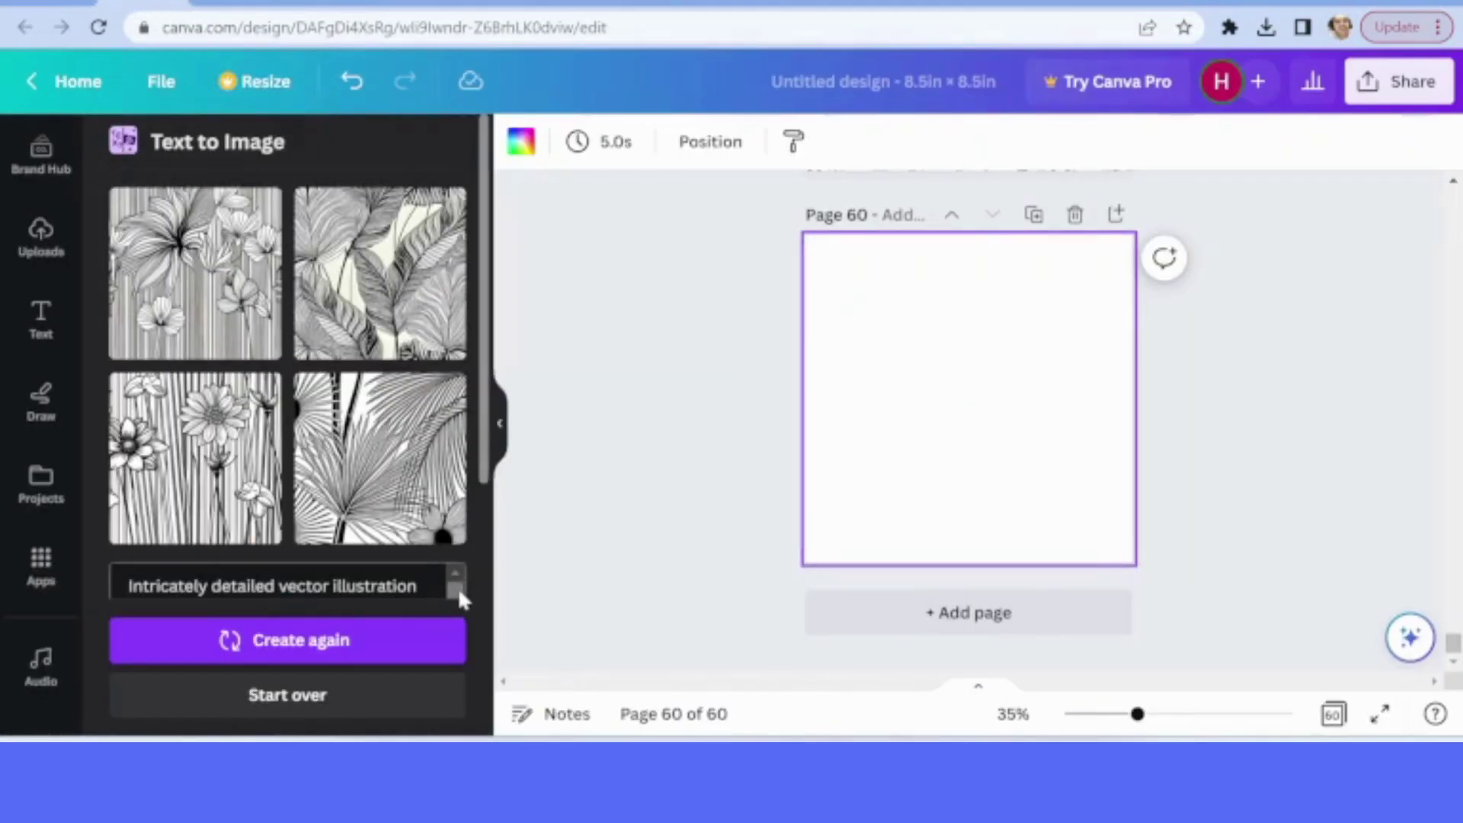
Step: Start over in Text to Image, paste the tropical flowers prompt, and generate images
right_click(458, 613)
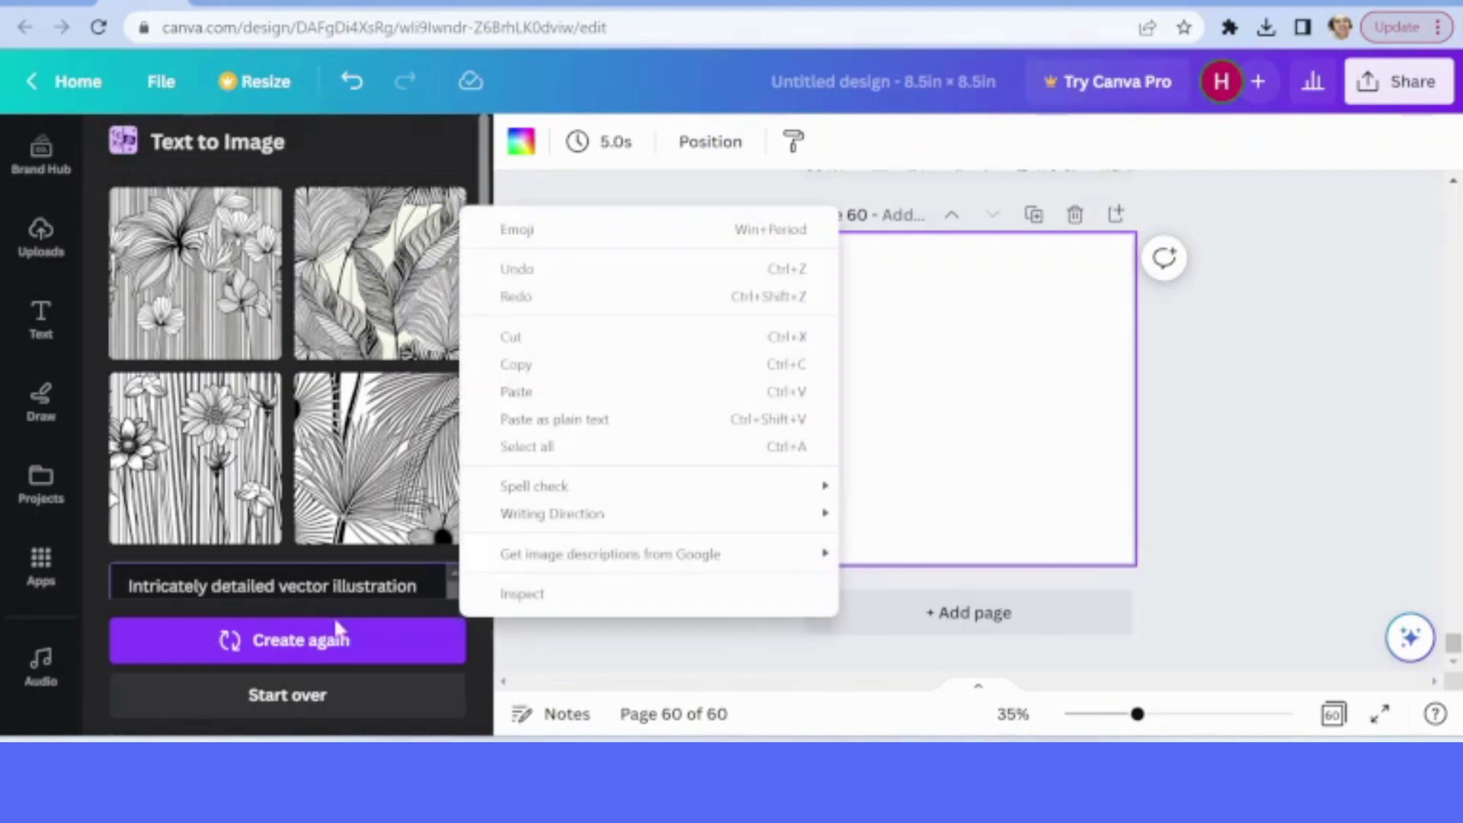
click(287, 700)
click(285, 698)
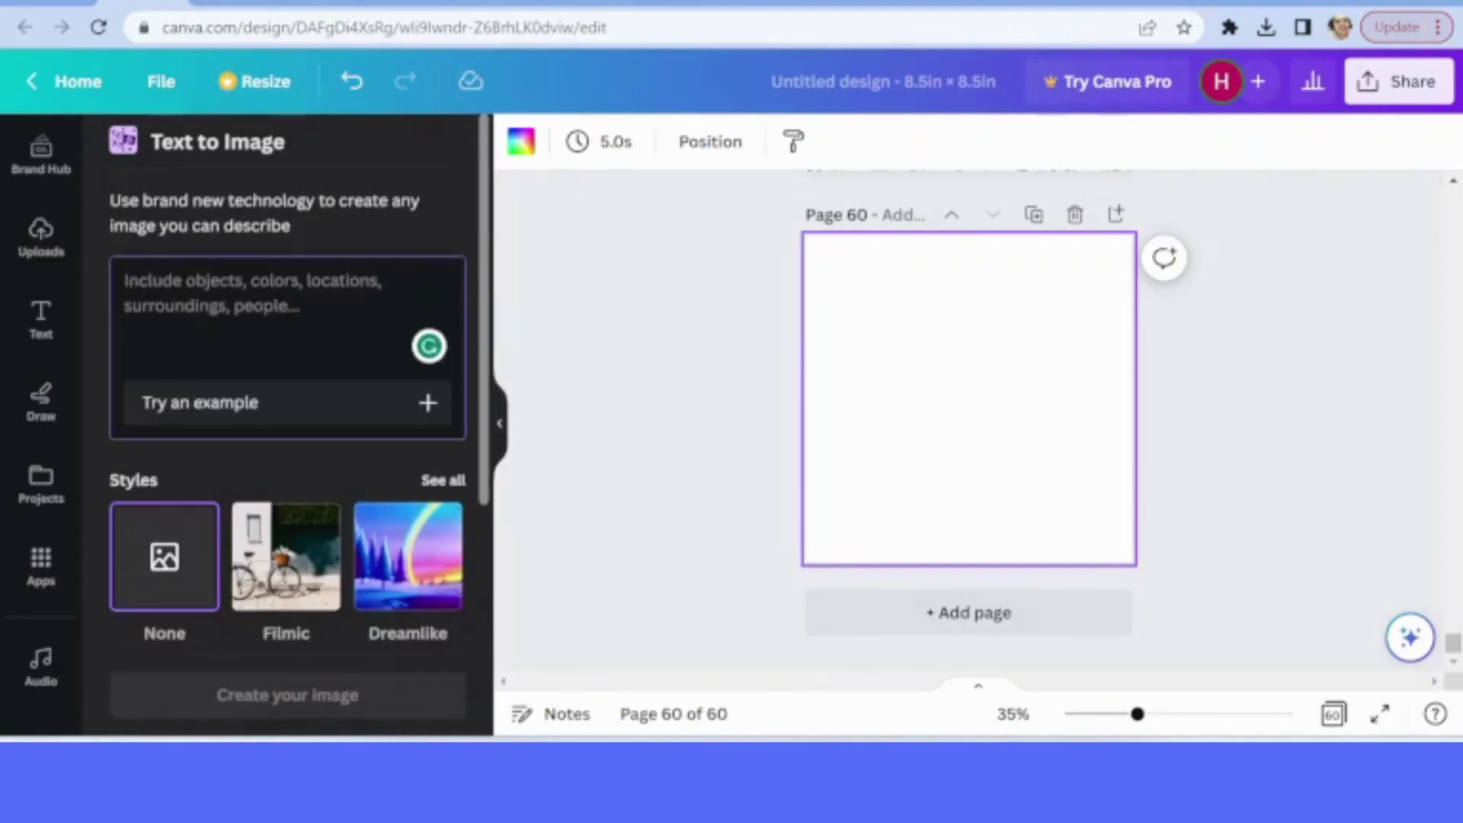
key(ctrl+v)
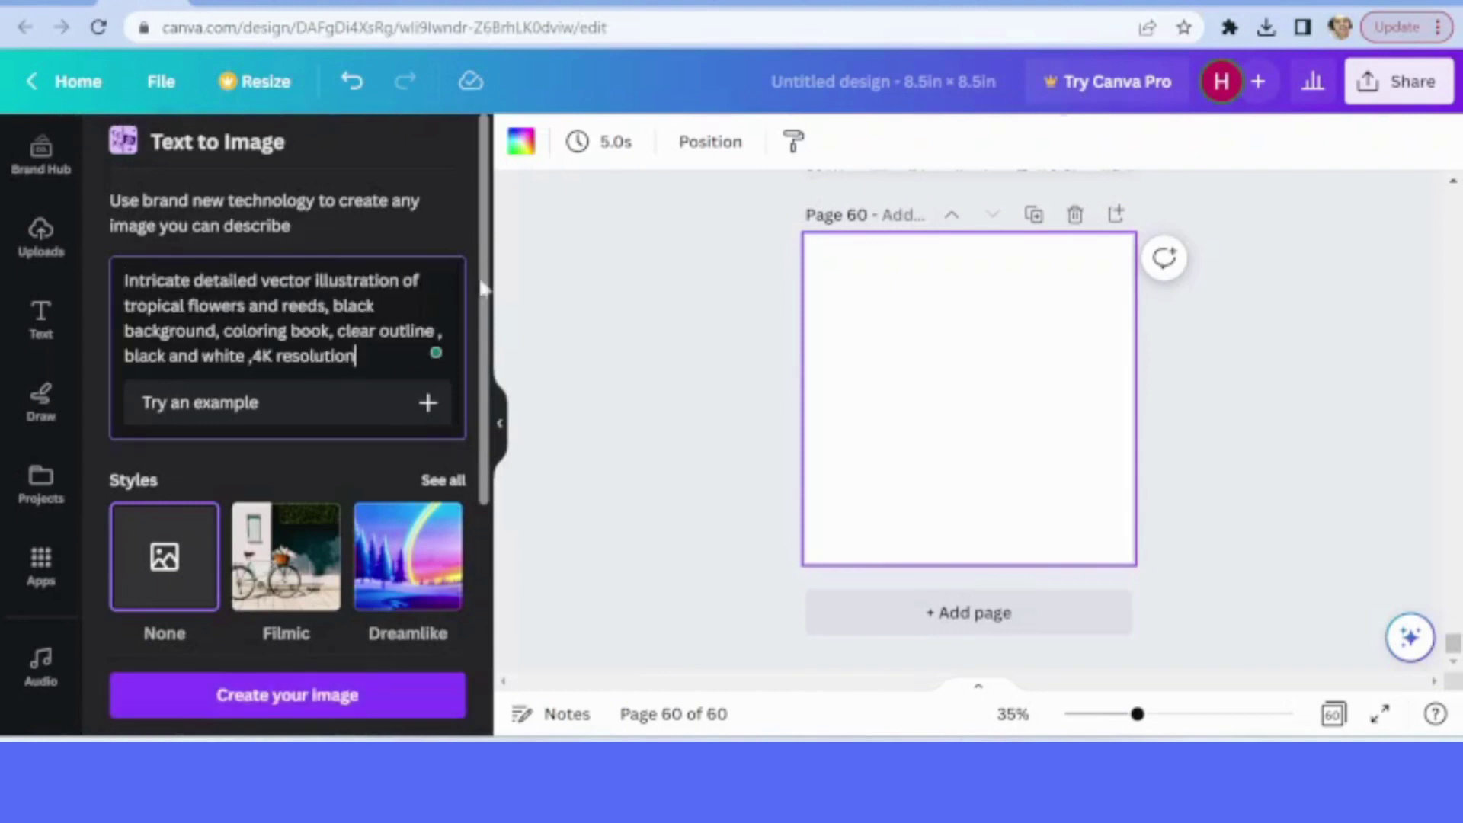
click(288, 696)
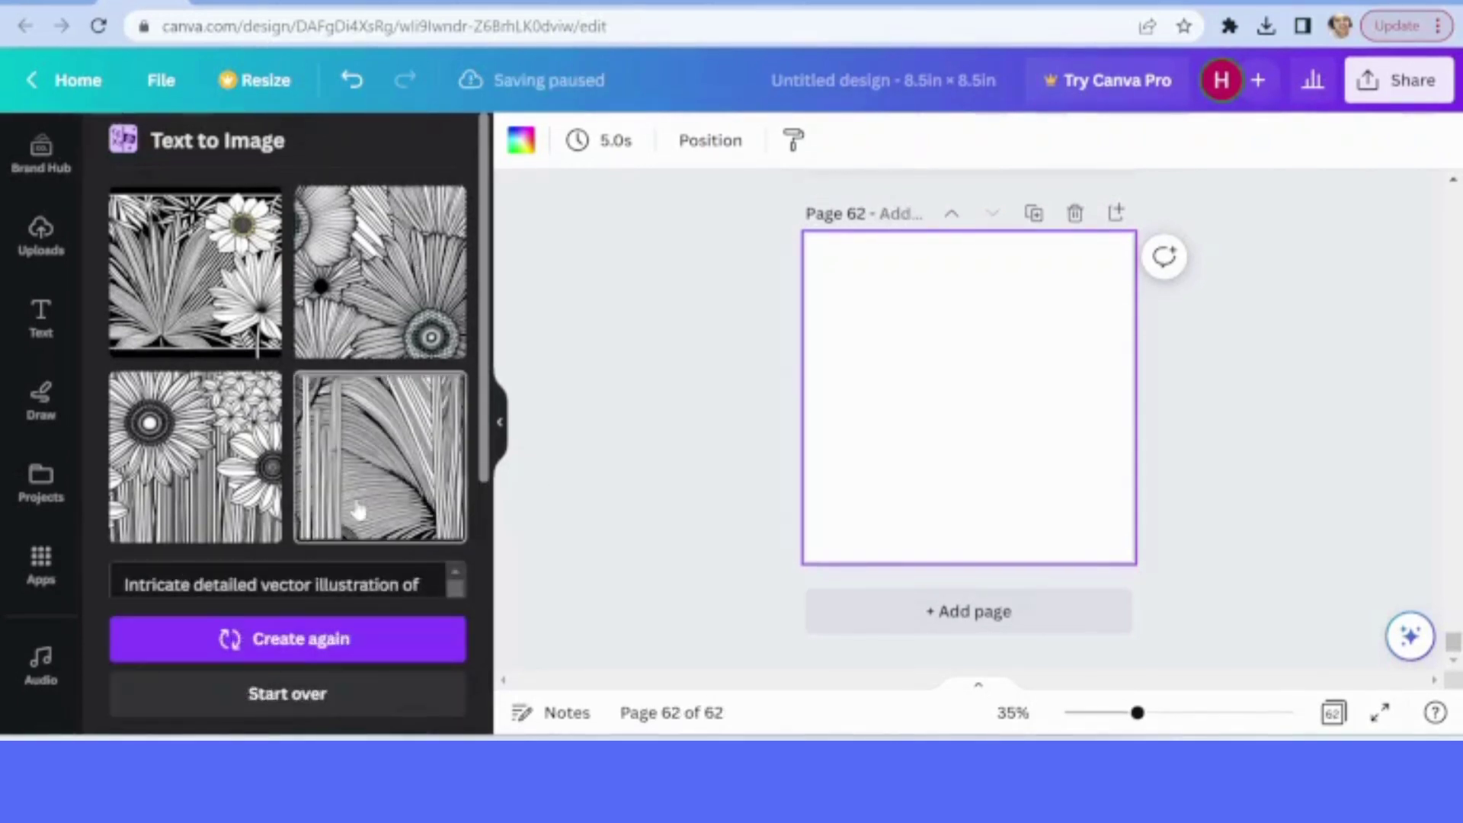
Step: Add the sunflower image to page 62 and enlarge page 60's flower image to fill the page
click(273, 467)
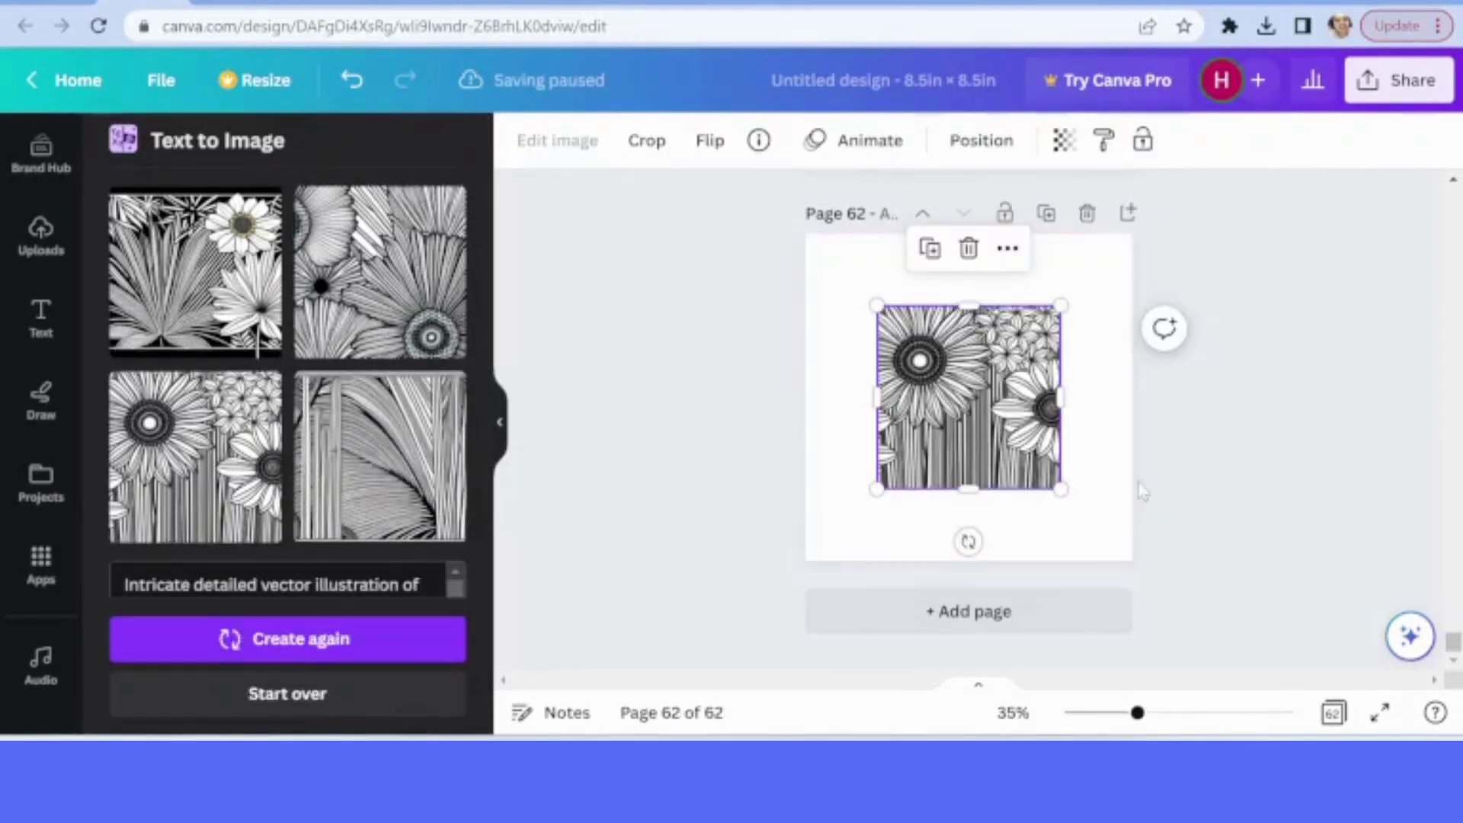
scroll(968, 419, up, 6)
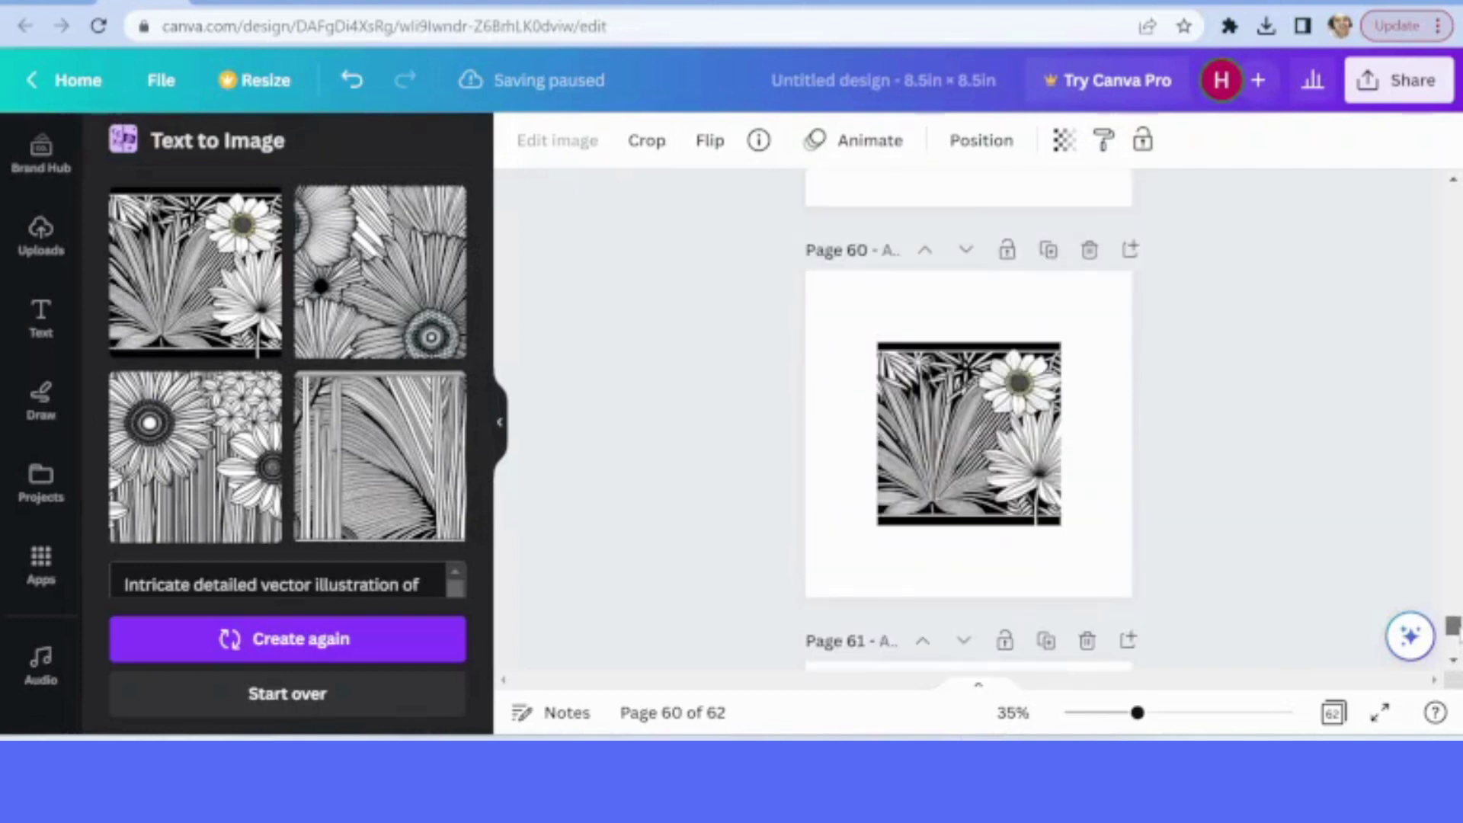
click(964, 449)
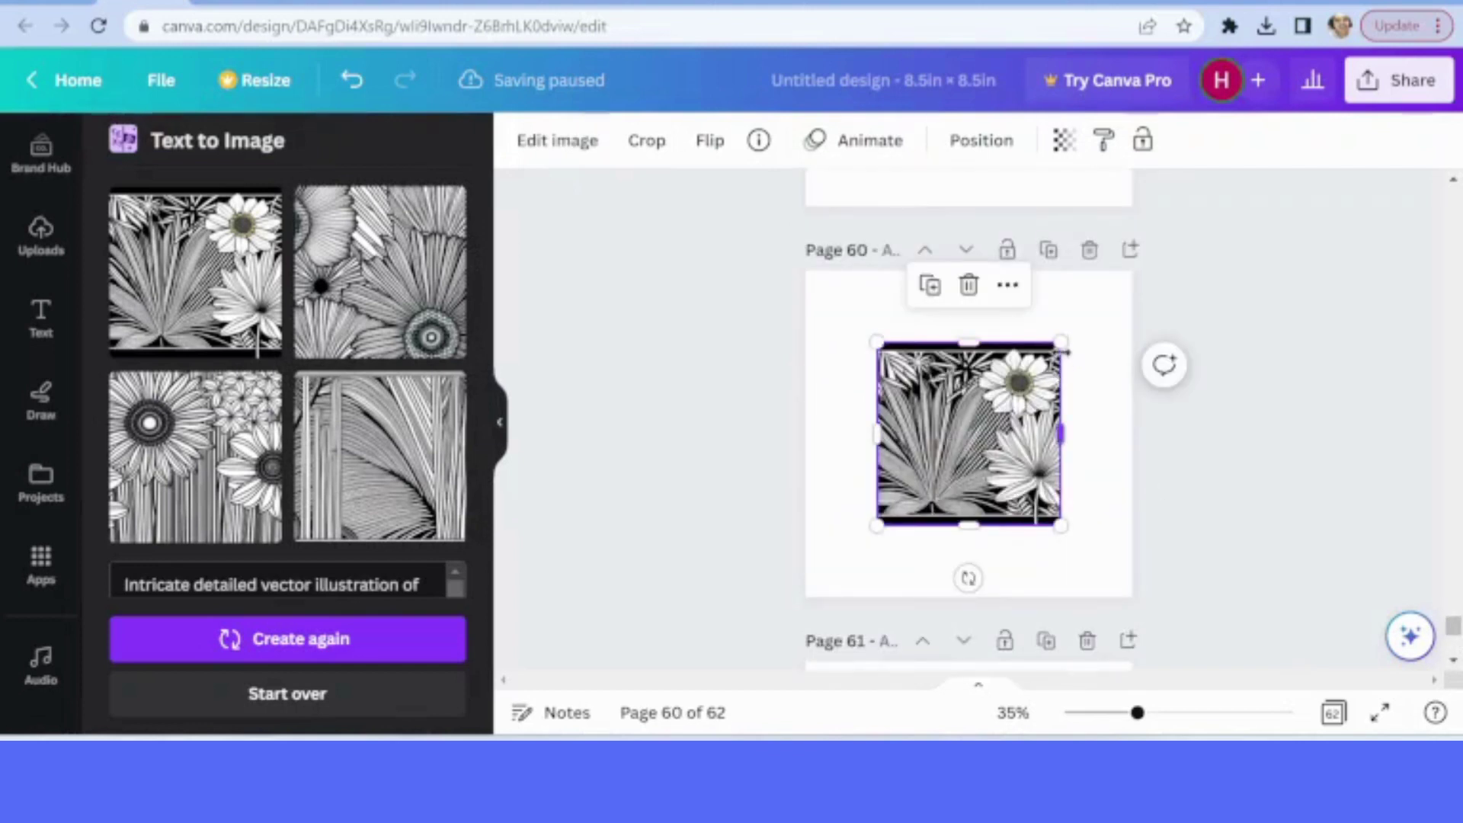
drag(1064, 349, 1141, 260)
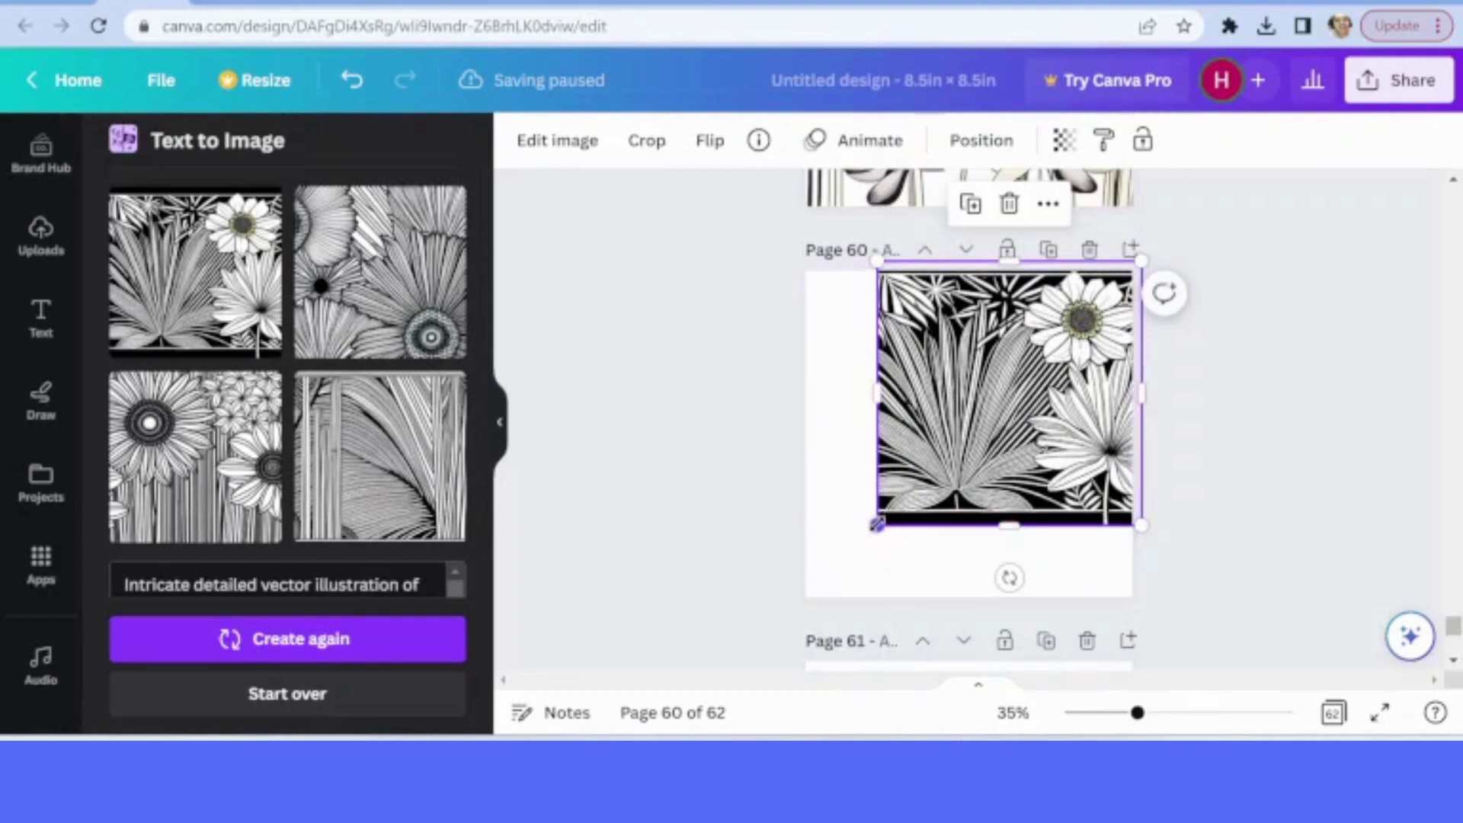
drag(877, 524, 793, 623)
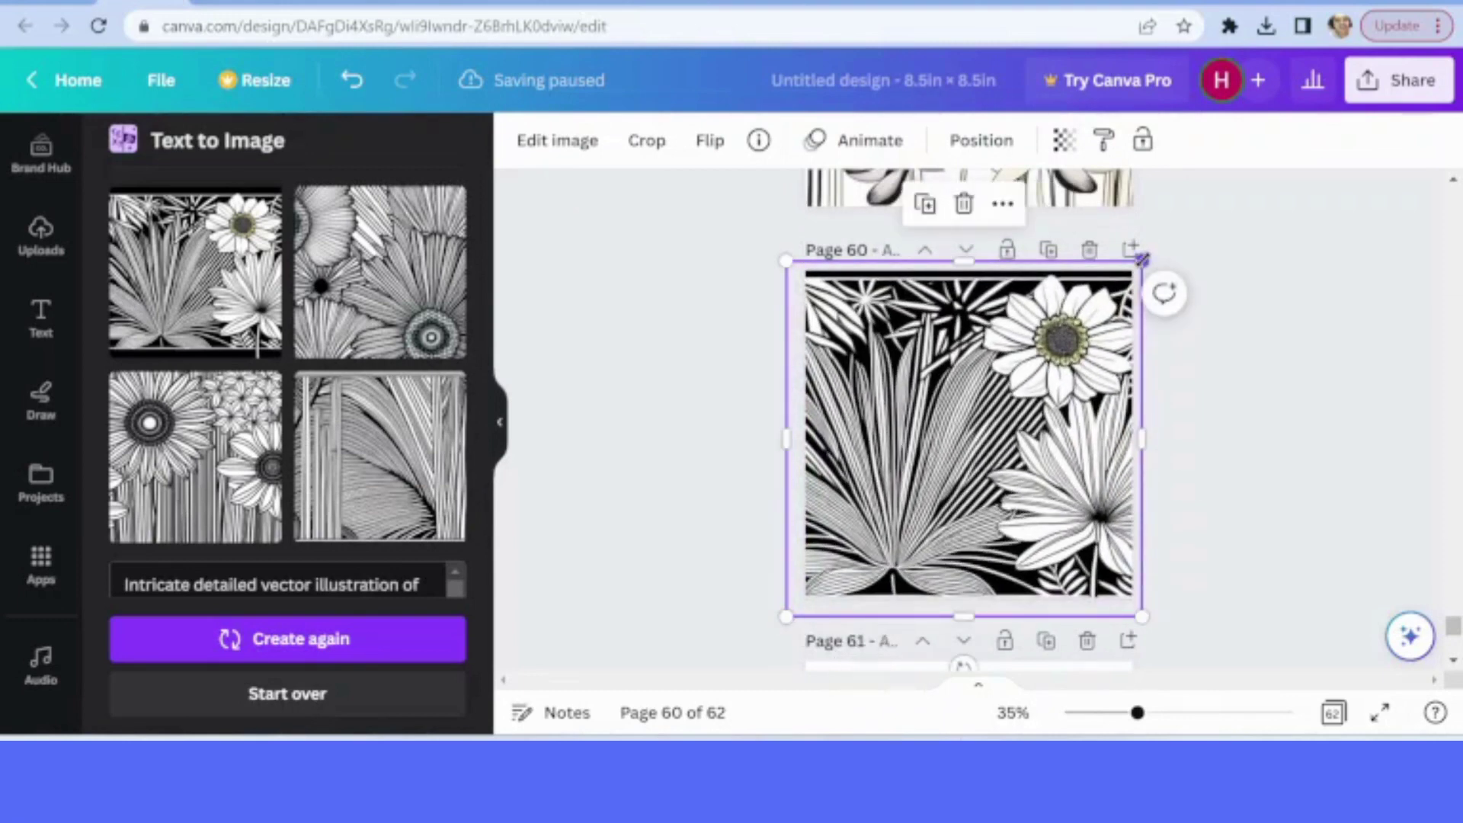
drag(1141, 260, 1151, 250)
Step: Enlarge the tropical-flower image on page 61 to fill the page
scroll(1202, 385, down, 6)
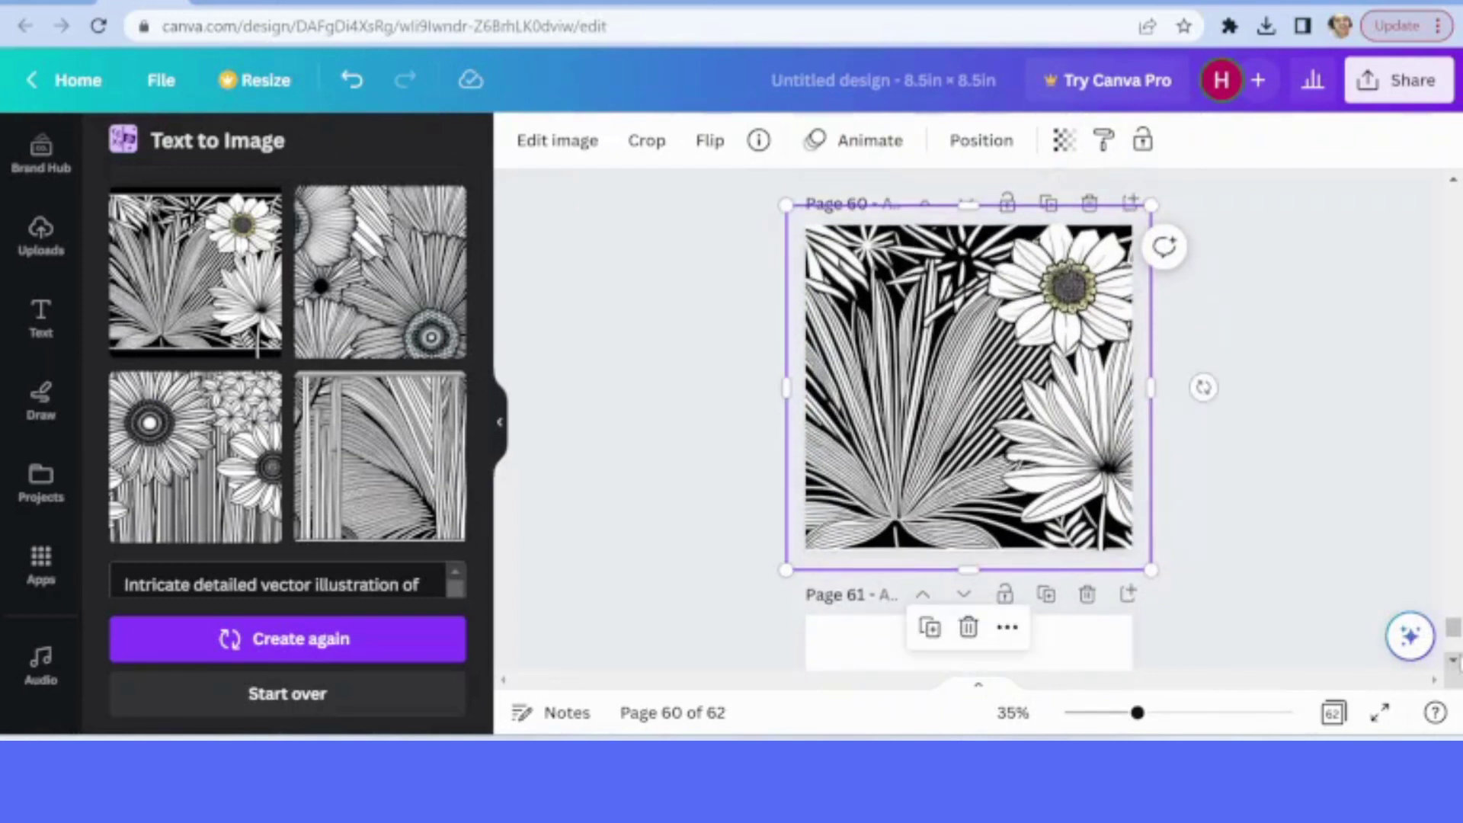
click(1043, 394)
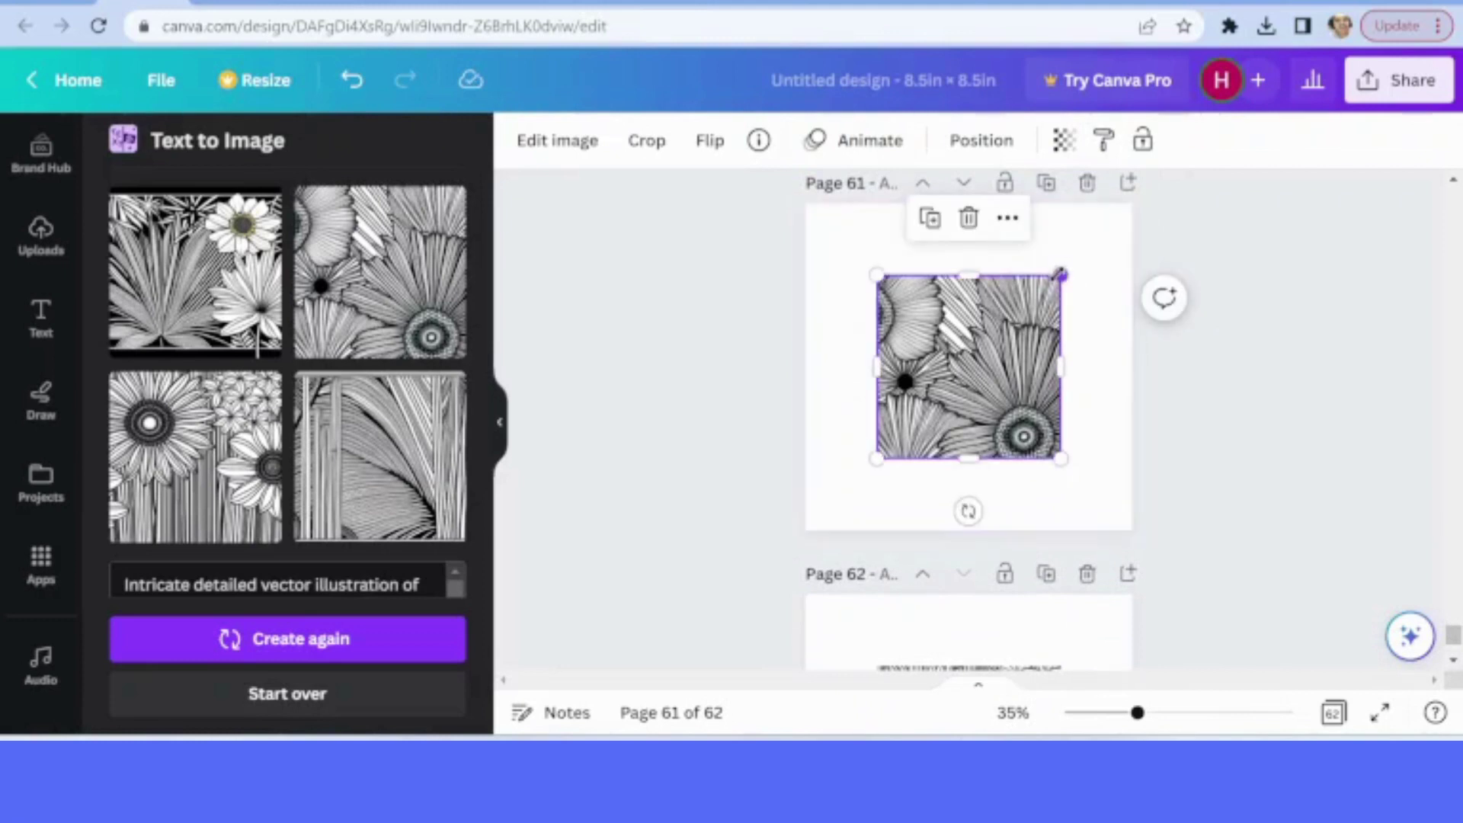
drag(1061, 275, 1133, 204)
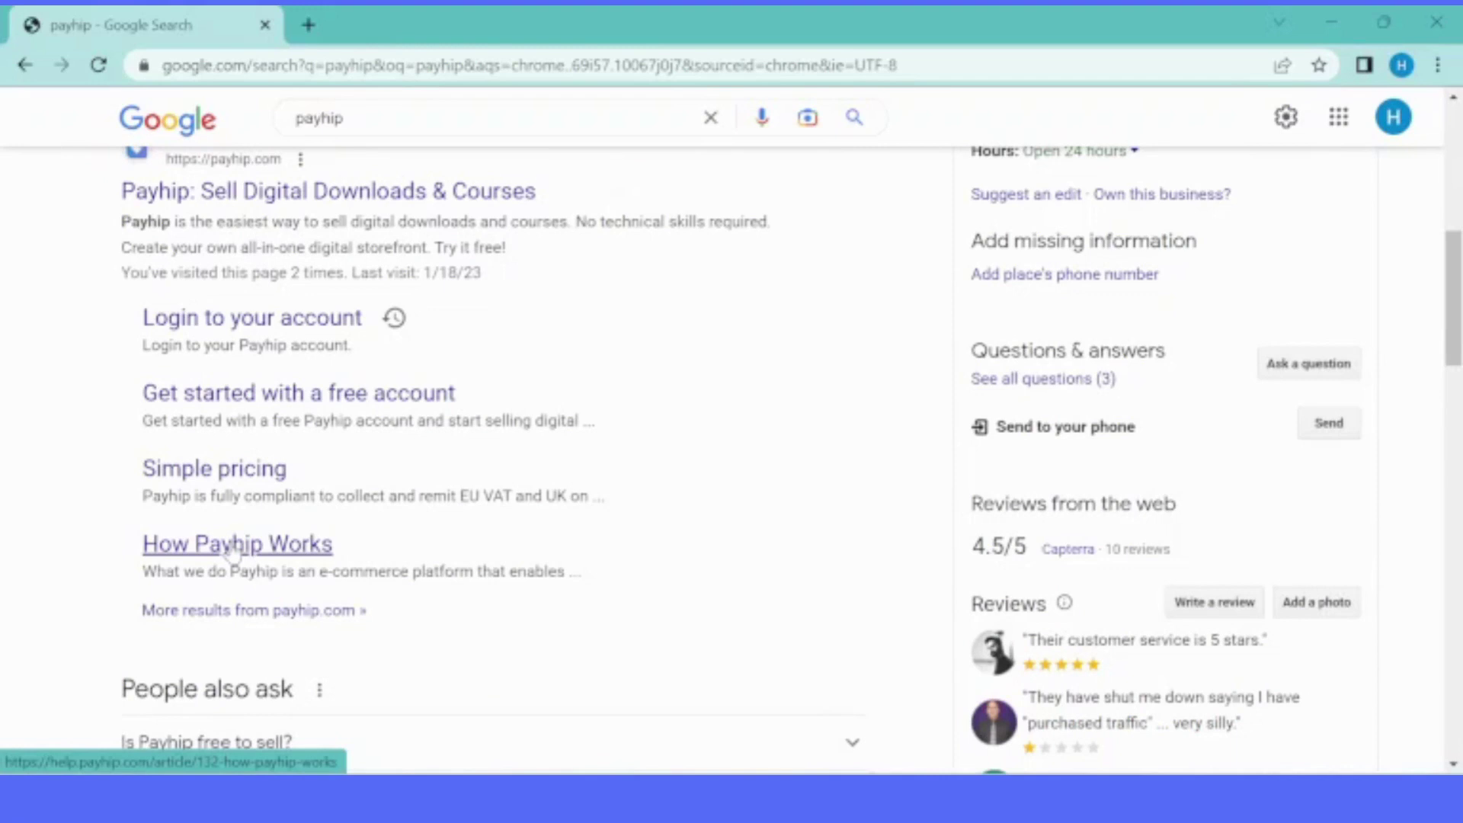
Step: Open the 'How Payhip Works' help article and scroll through it
click(231, 545)
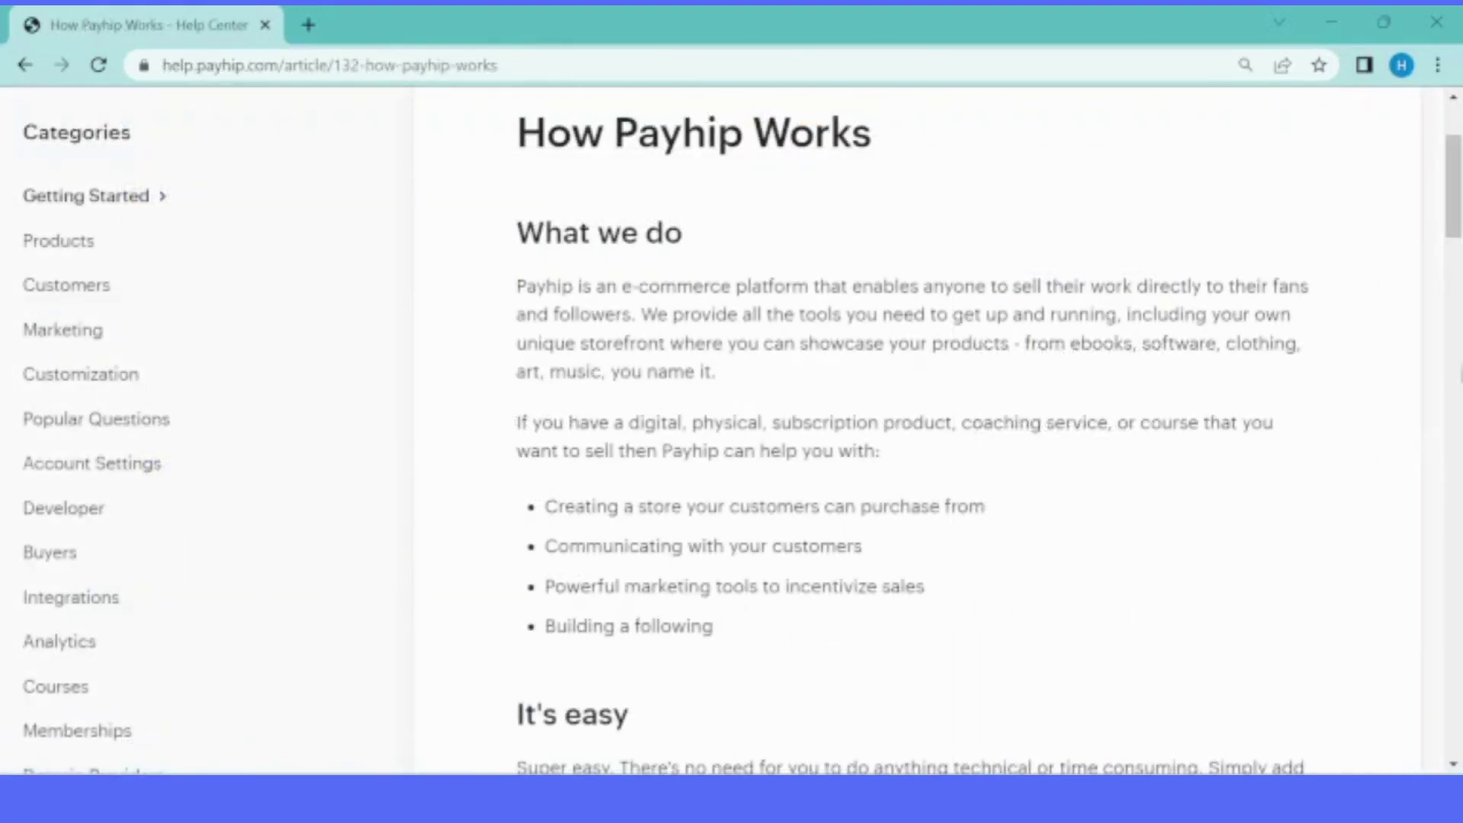
scroll(743, 430, down, 7)
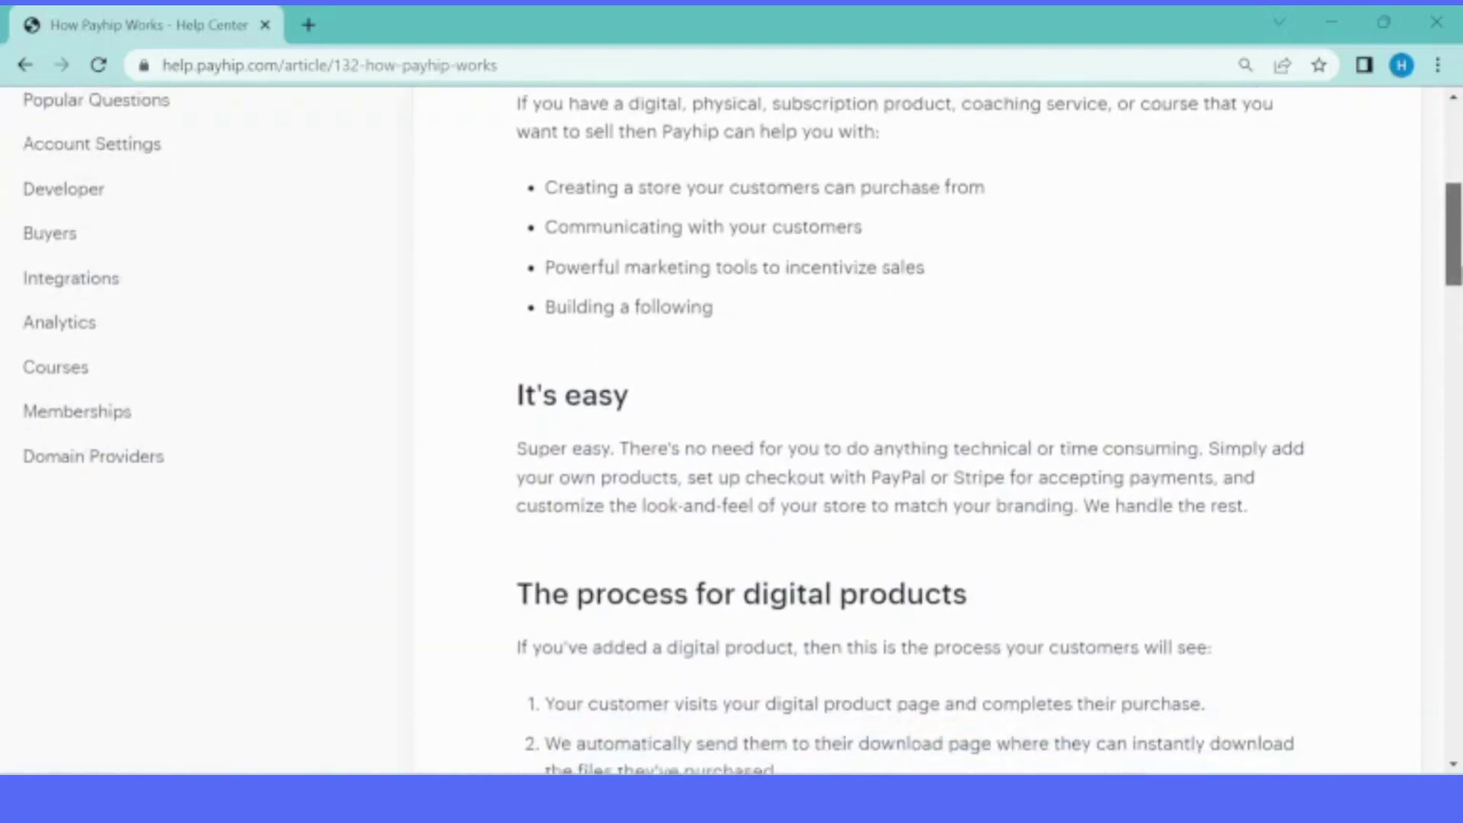
scroll(743, 430, down, 3)
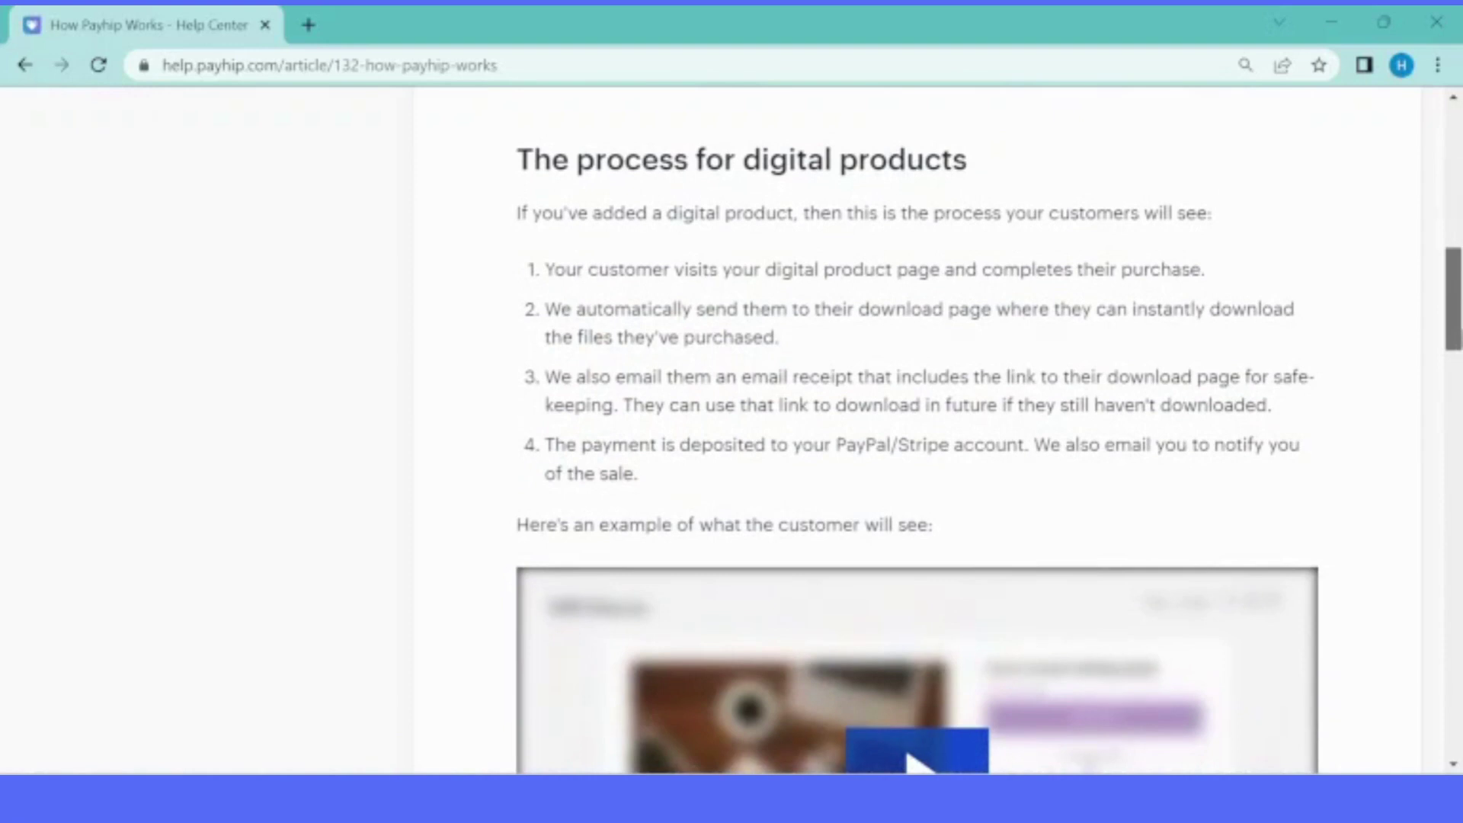
scroll(743, 430, down, 4)
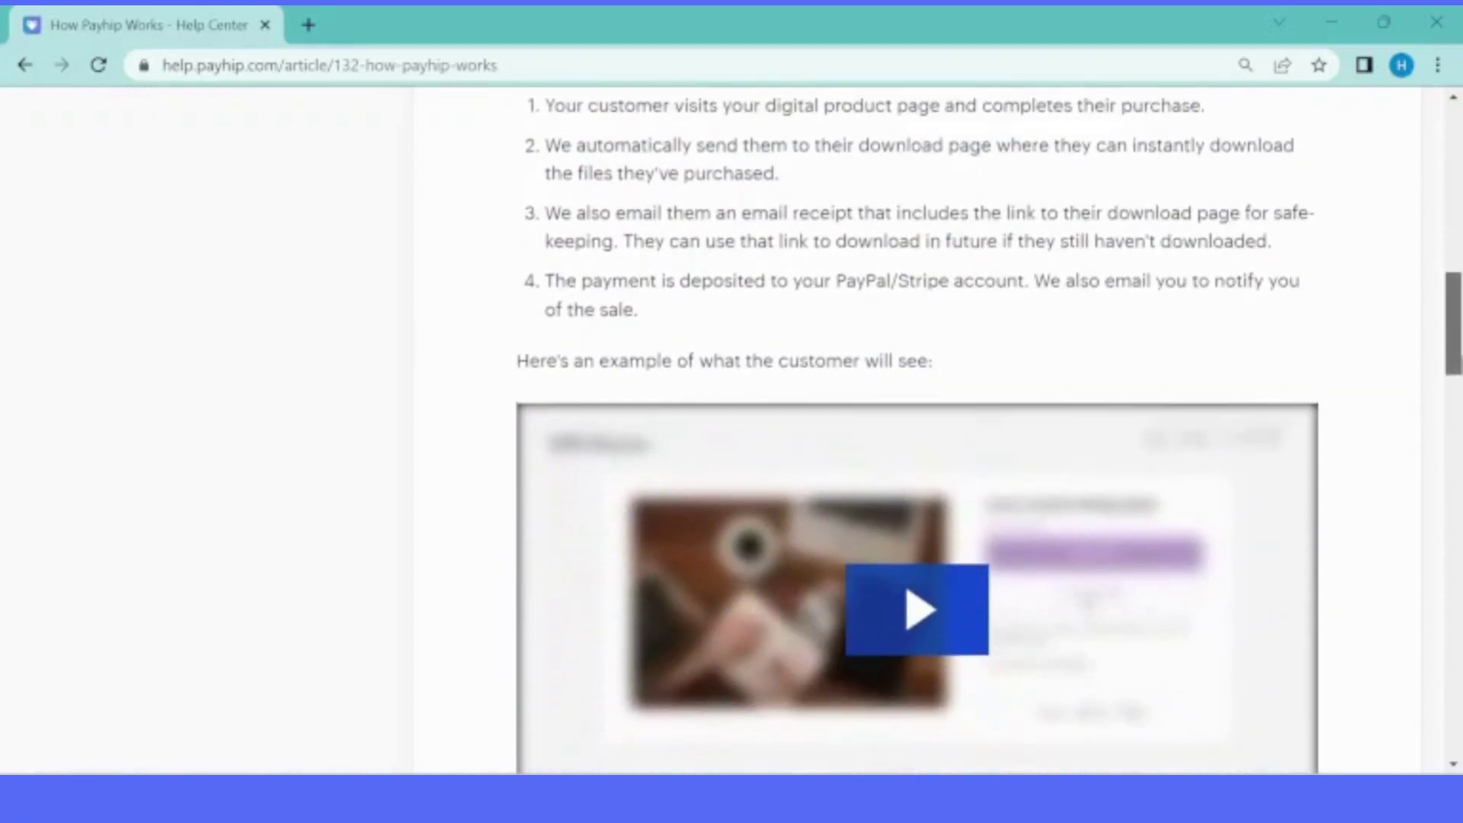
scroll(1455, 344, up, 3)
drag(1456, 344, 1455, 488)
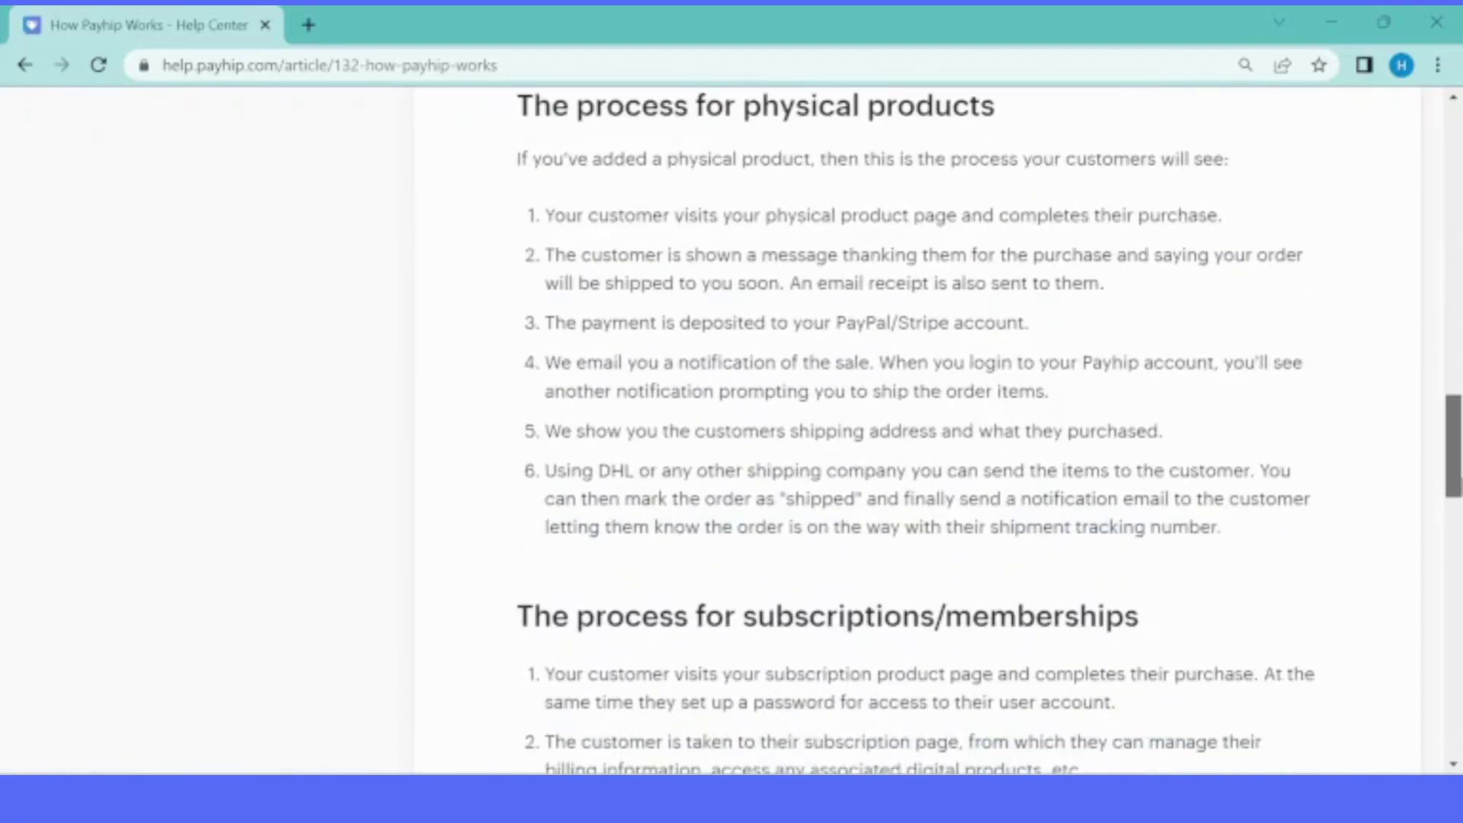
scroll(915, 427, down, 2)
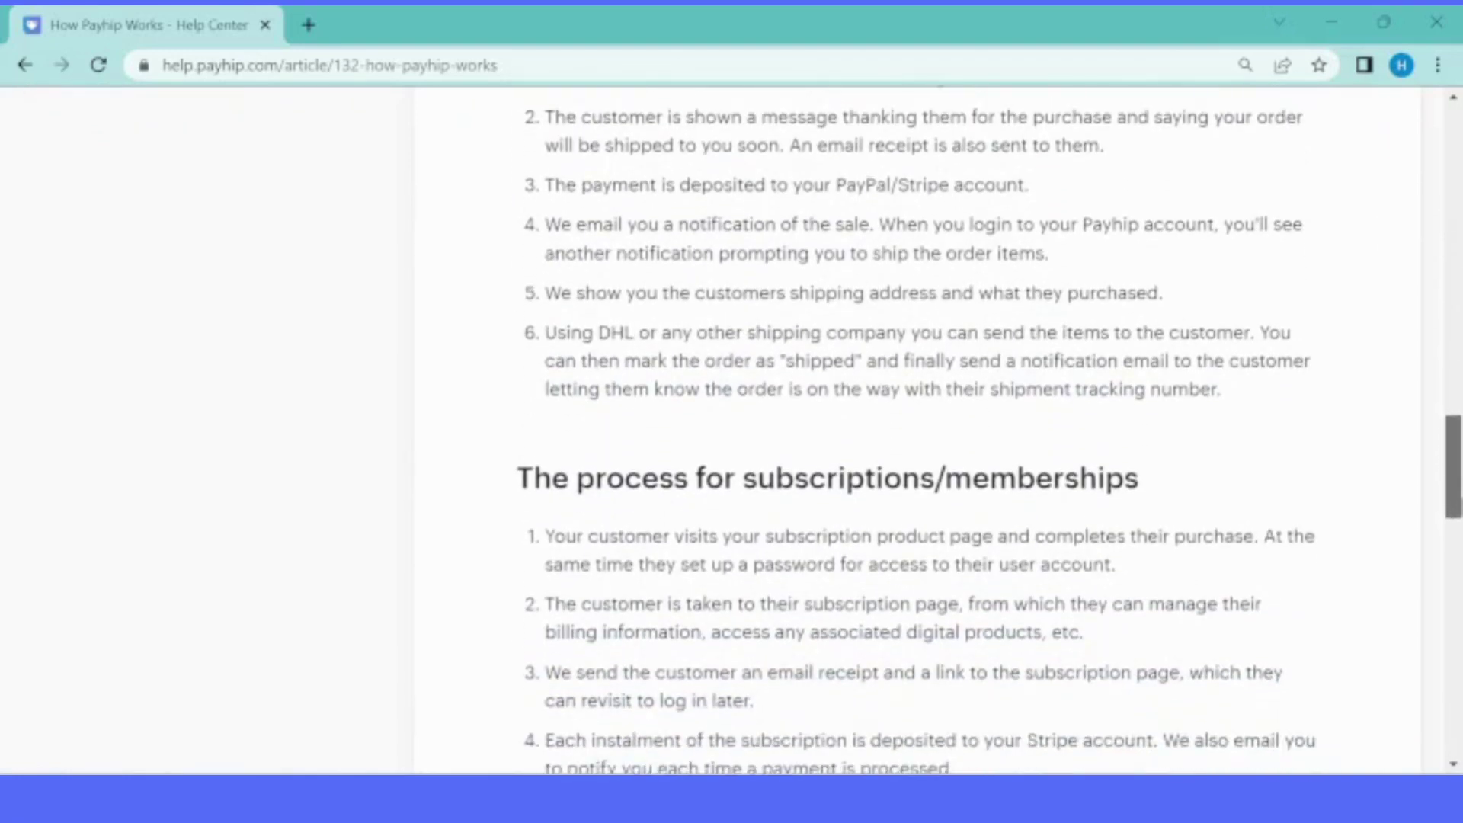
scroll(915, 427, down, 5)
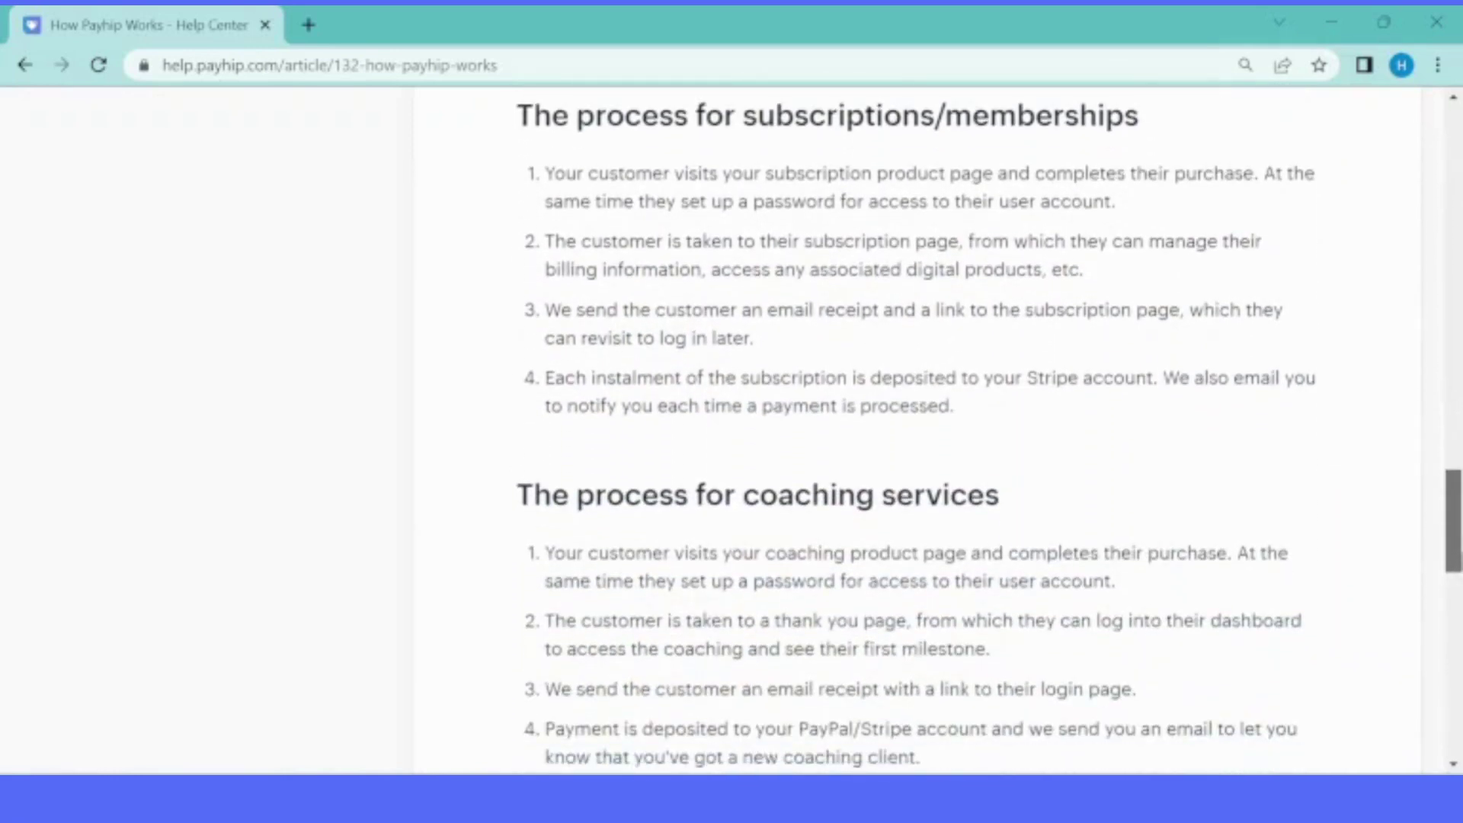
scroll(914, 427, down, 4)
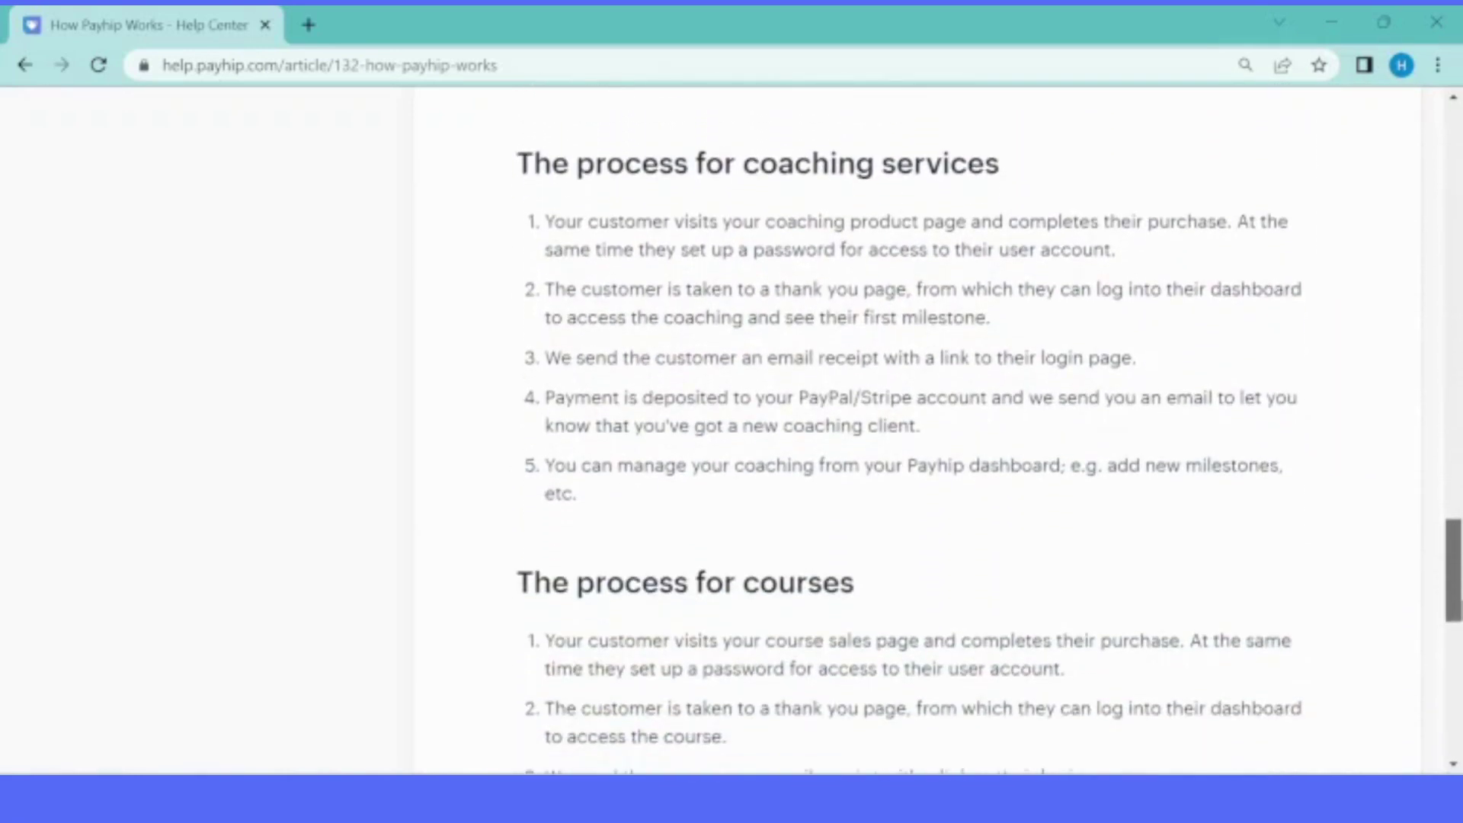
scroll(914, 427, down, 6)
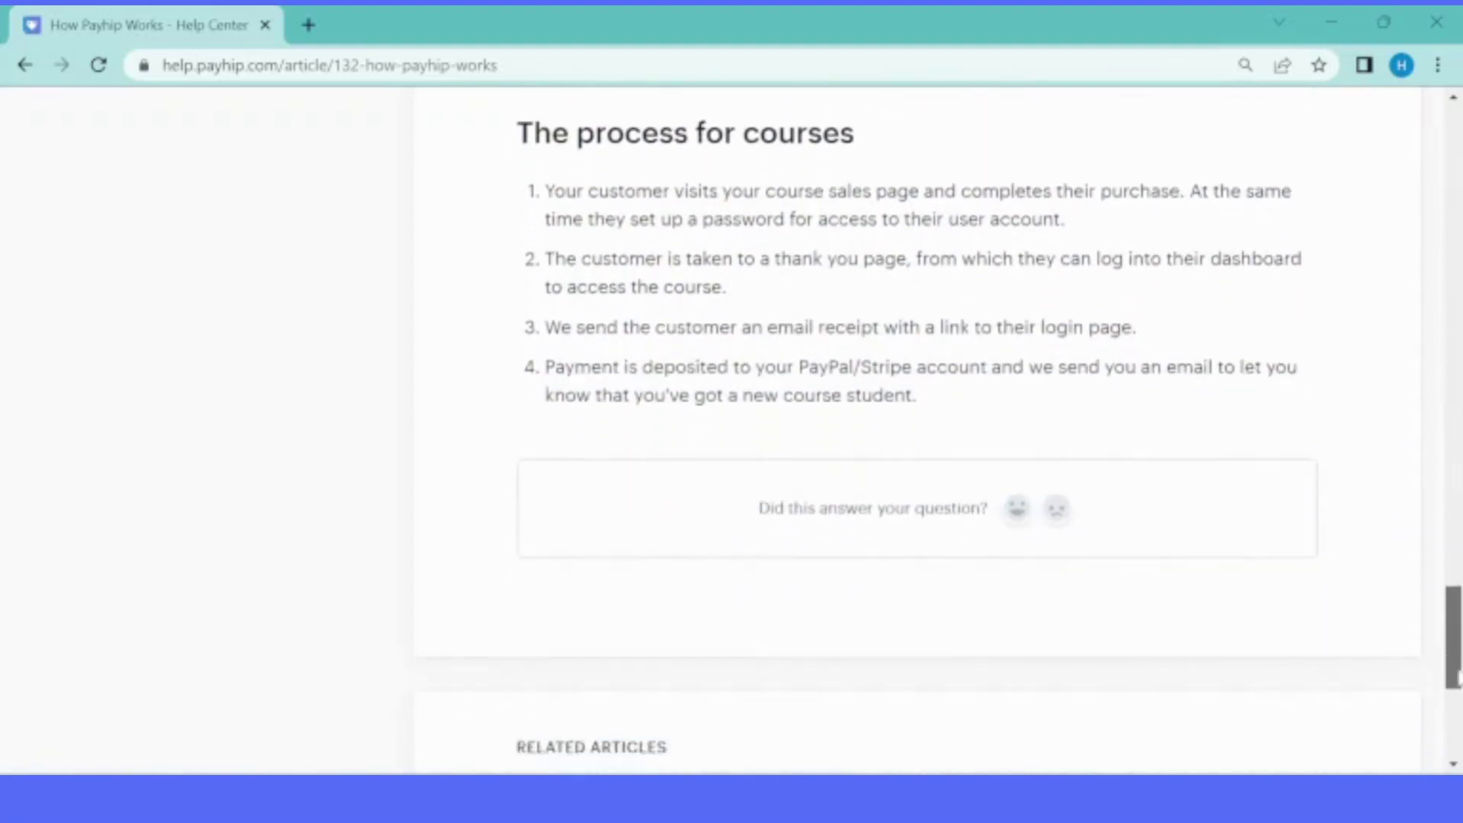
scroll(915, 427, up, 20)
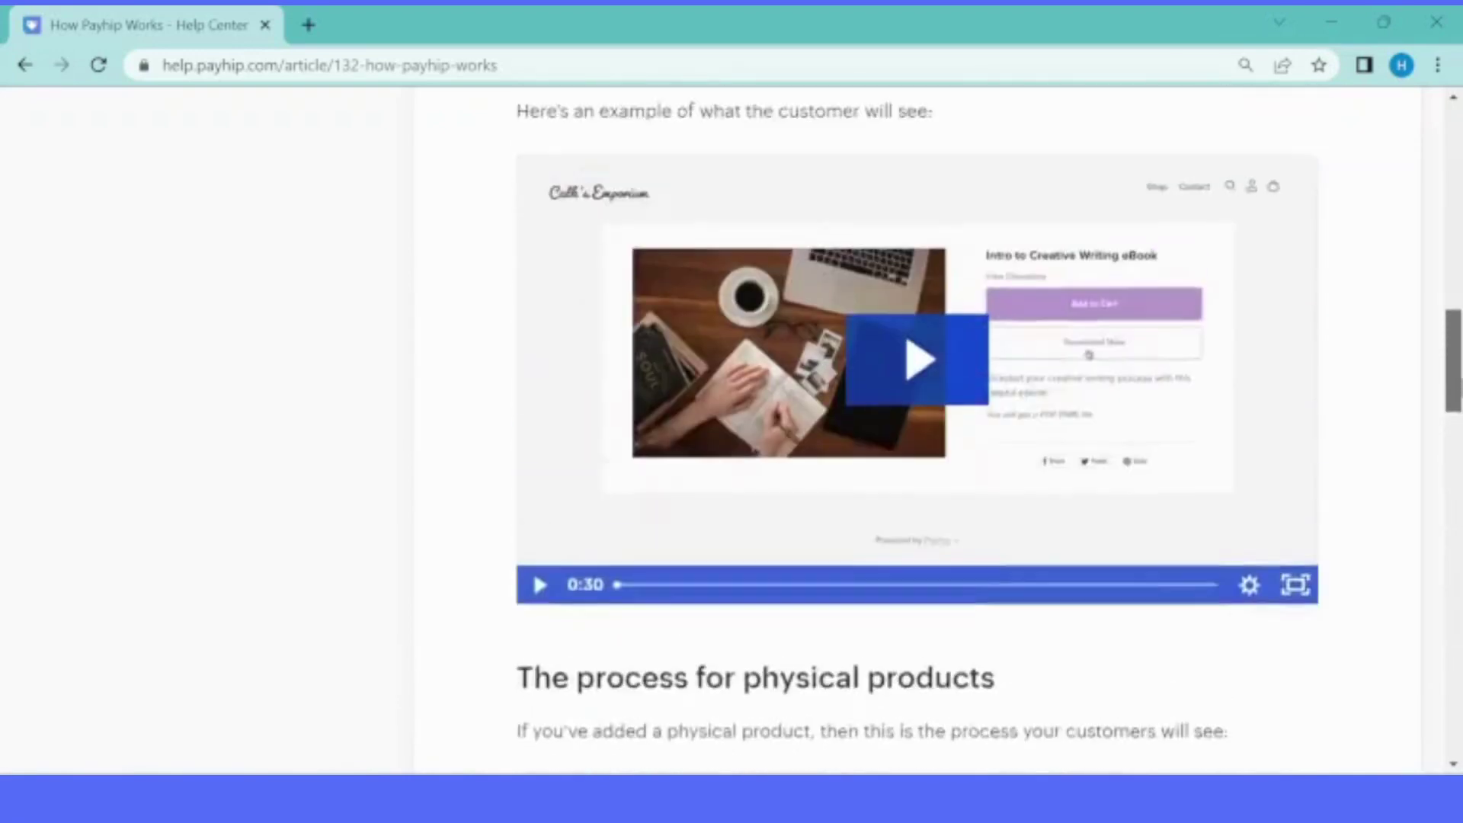
scroll(914, 427, up, 10)
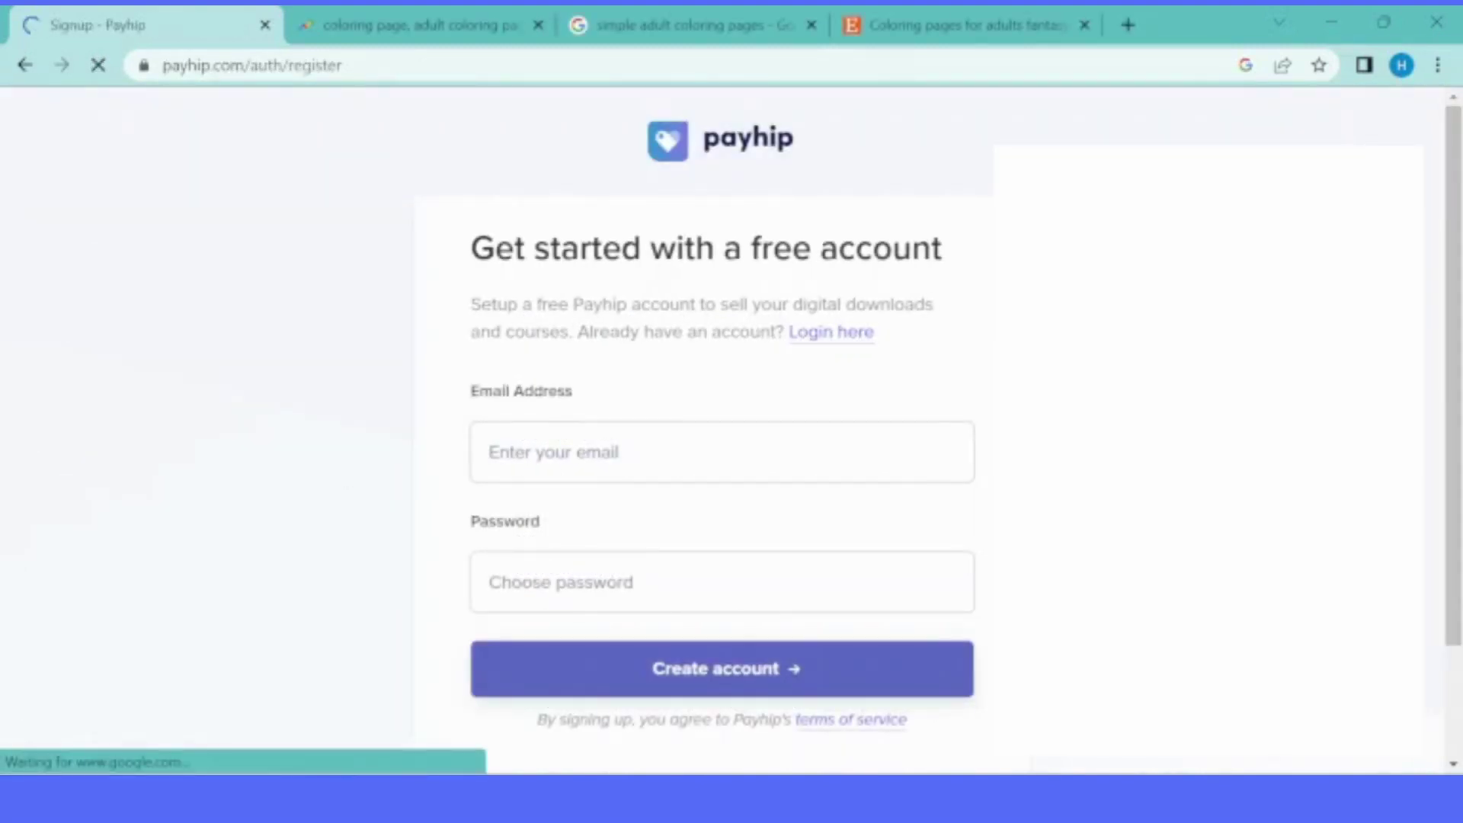
Step: Enter an email and password in the signup form and create the Payhip account
click(1402, 65)
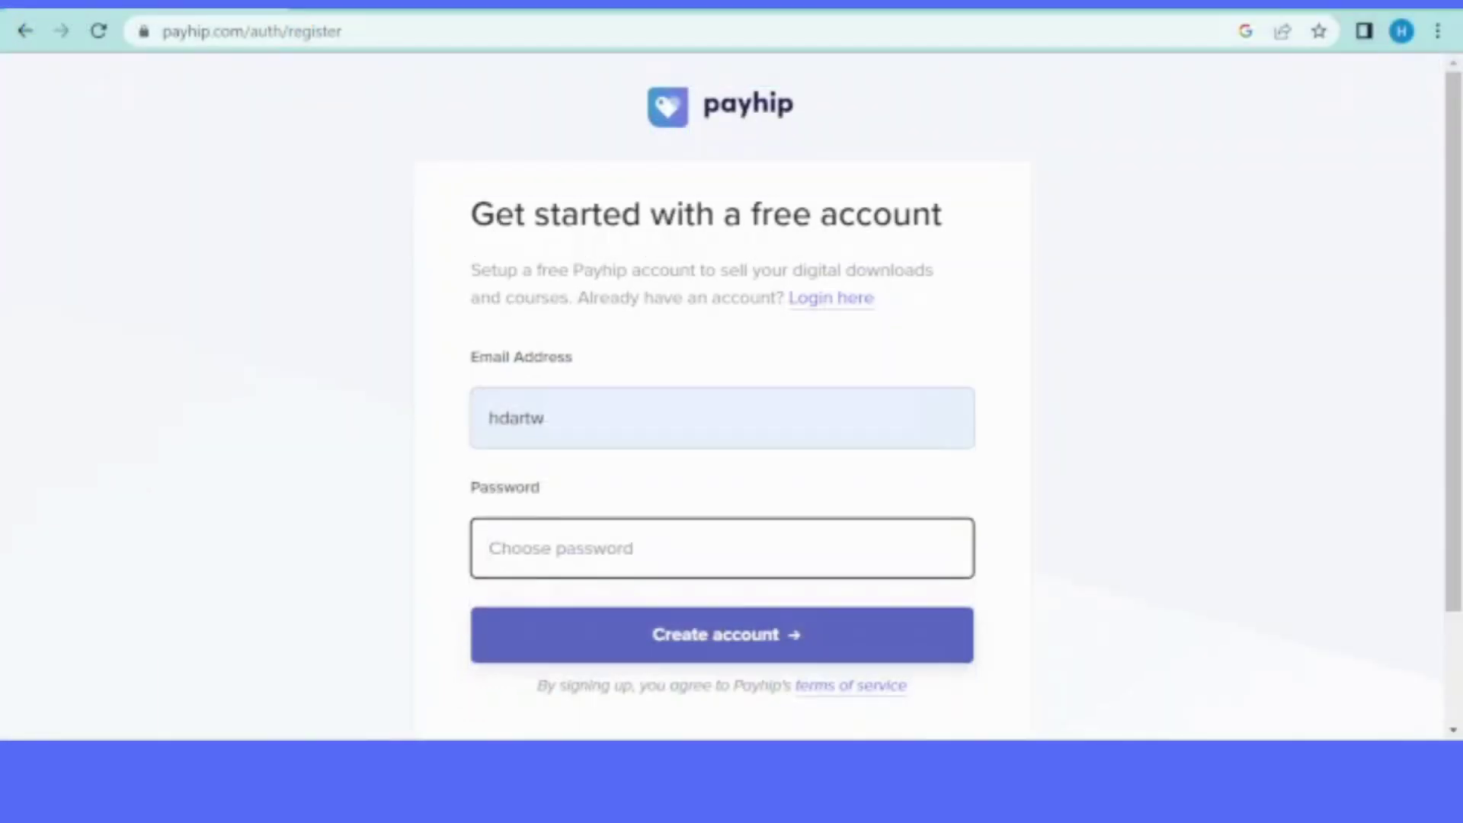
text(a)
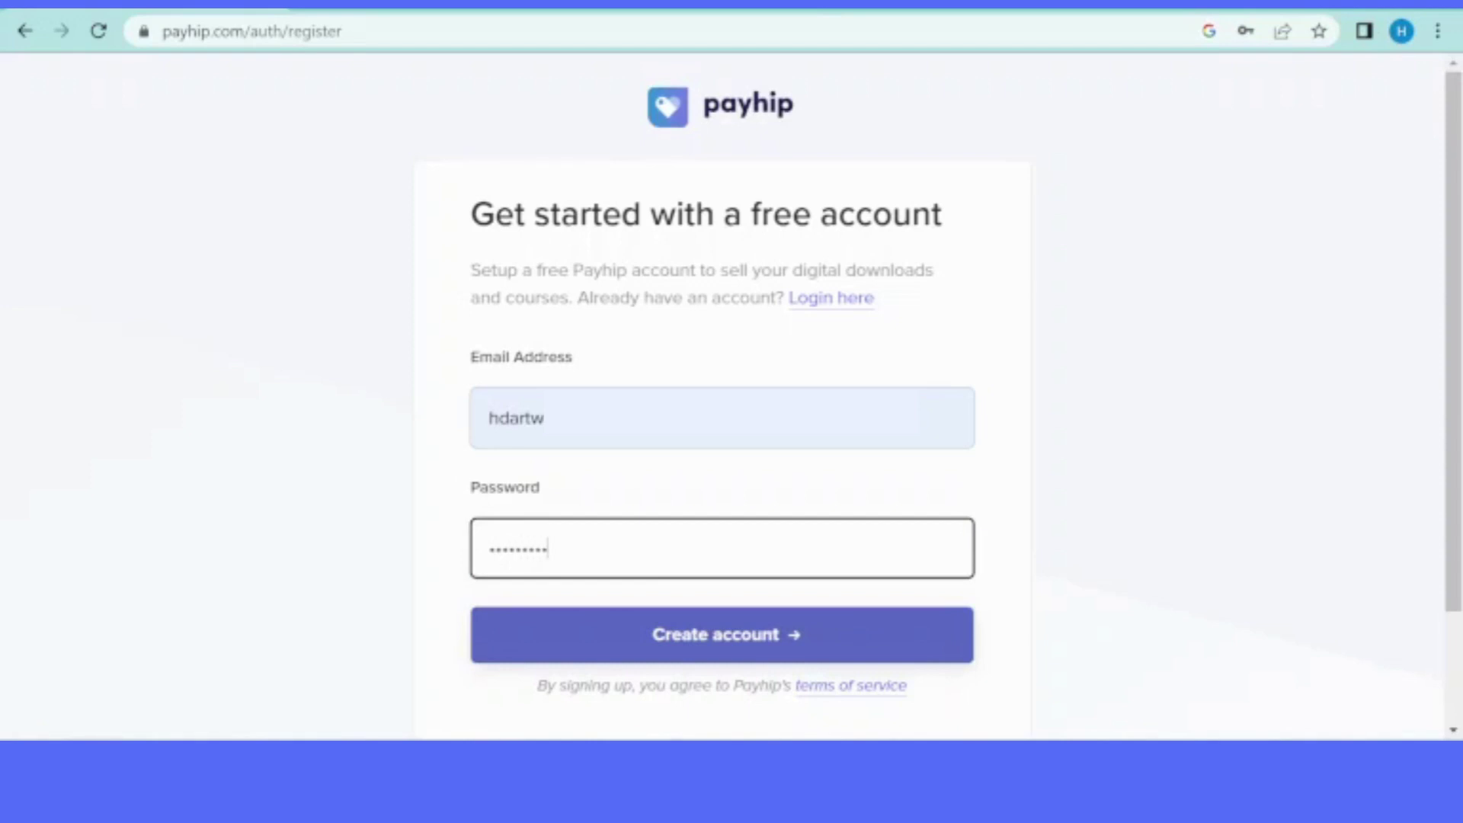
click(707, 645)
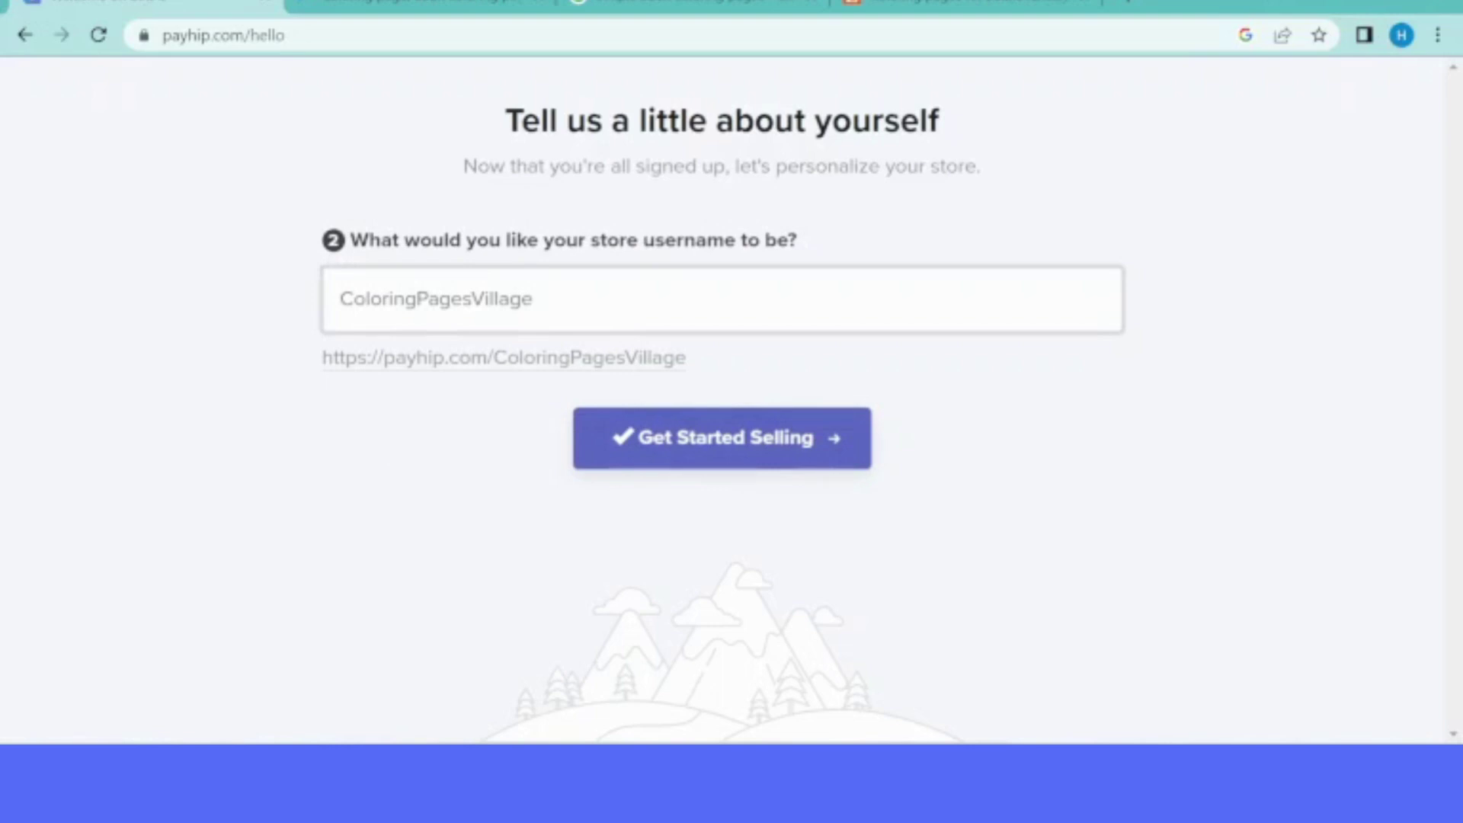
Step: Set the store username to ColoringPagesVillage, finish setup, and look over the seller dashboard
click(439, 298)
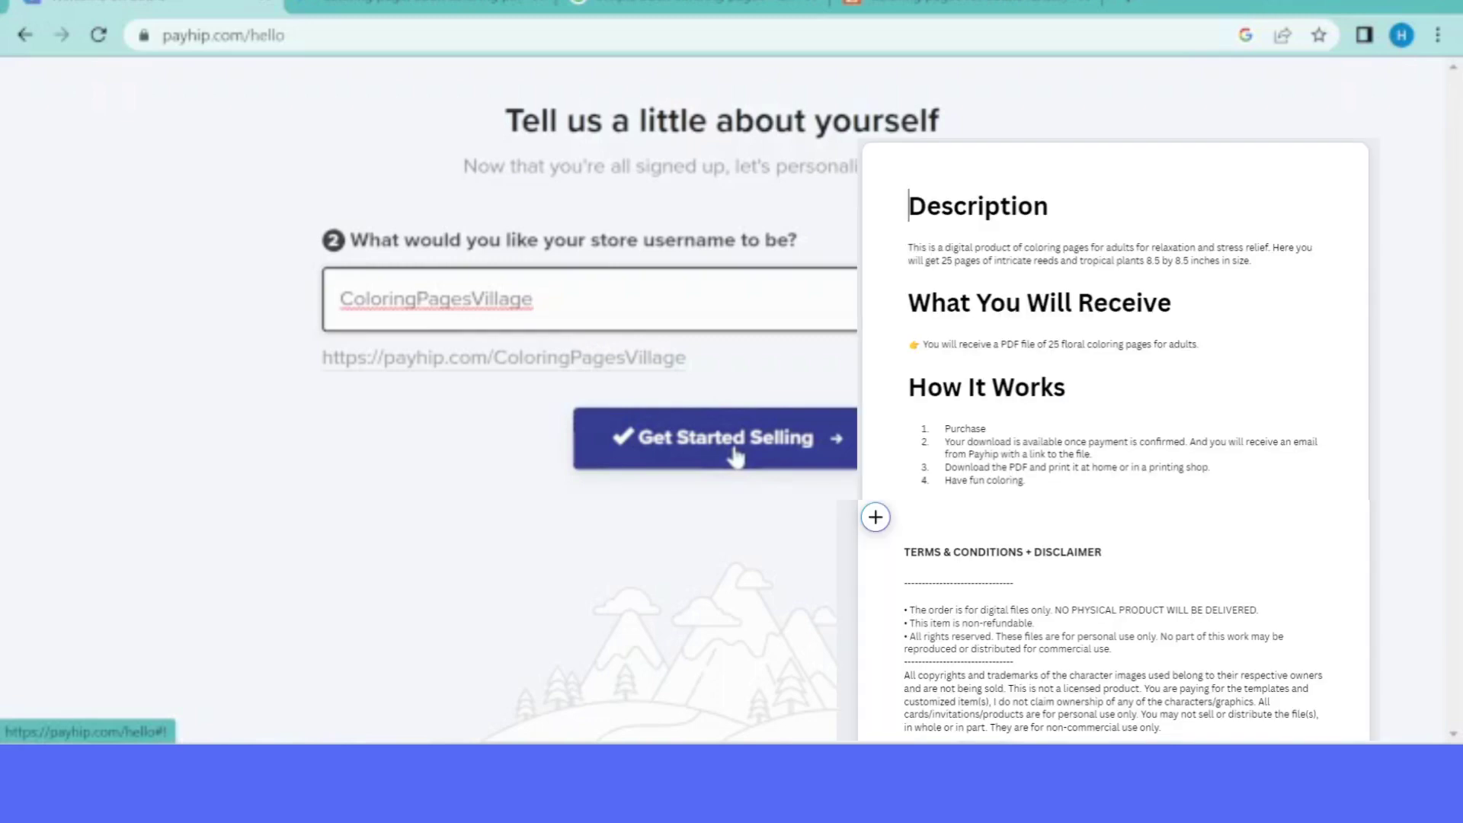
click(736, 456)
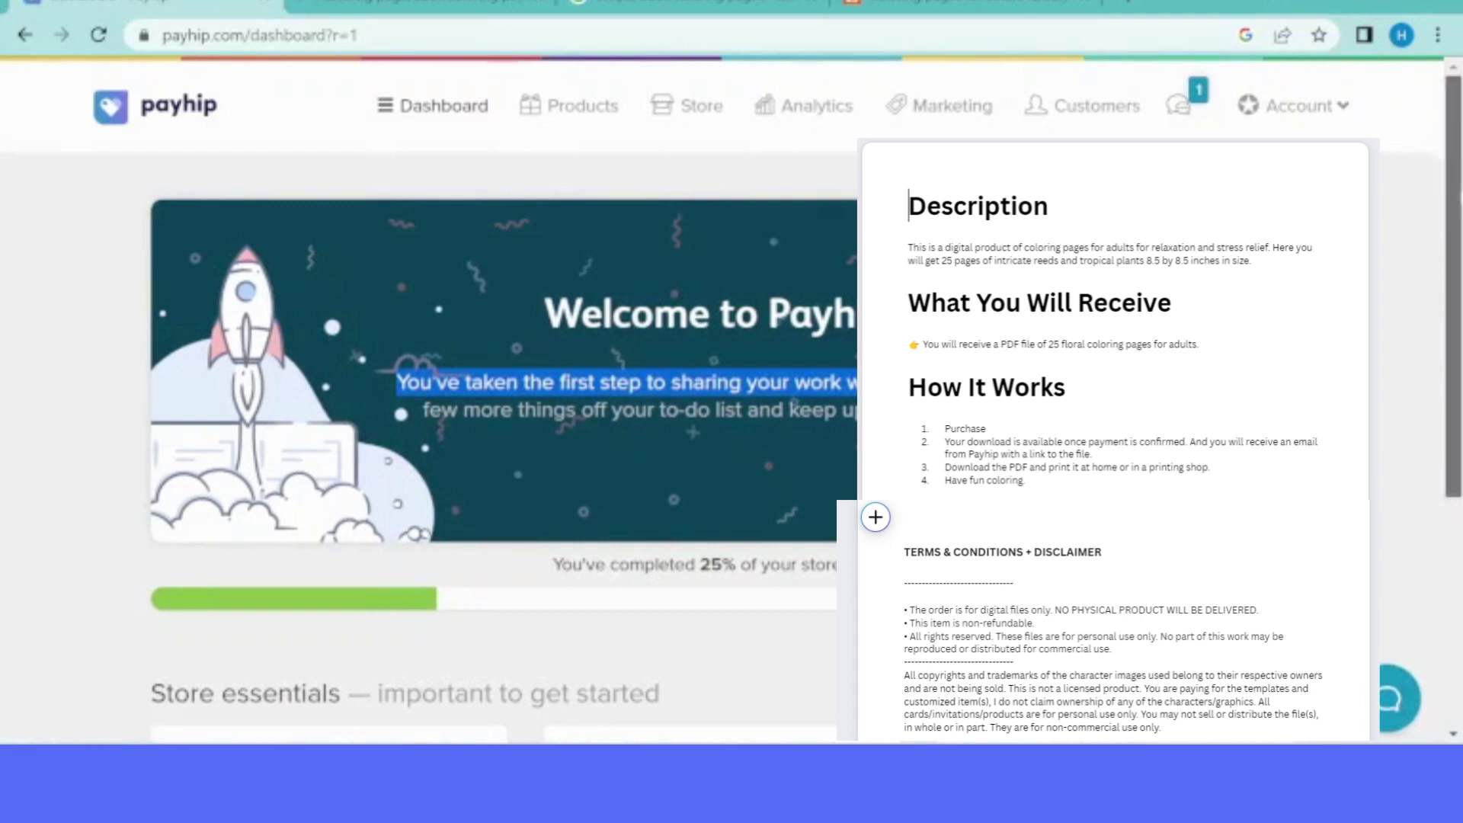
scroll(1458, 449, down, 5)
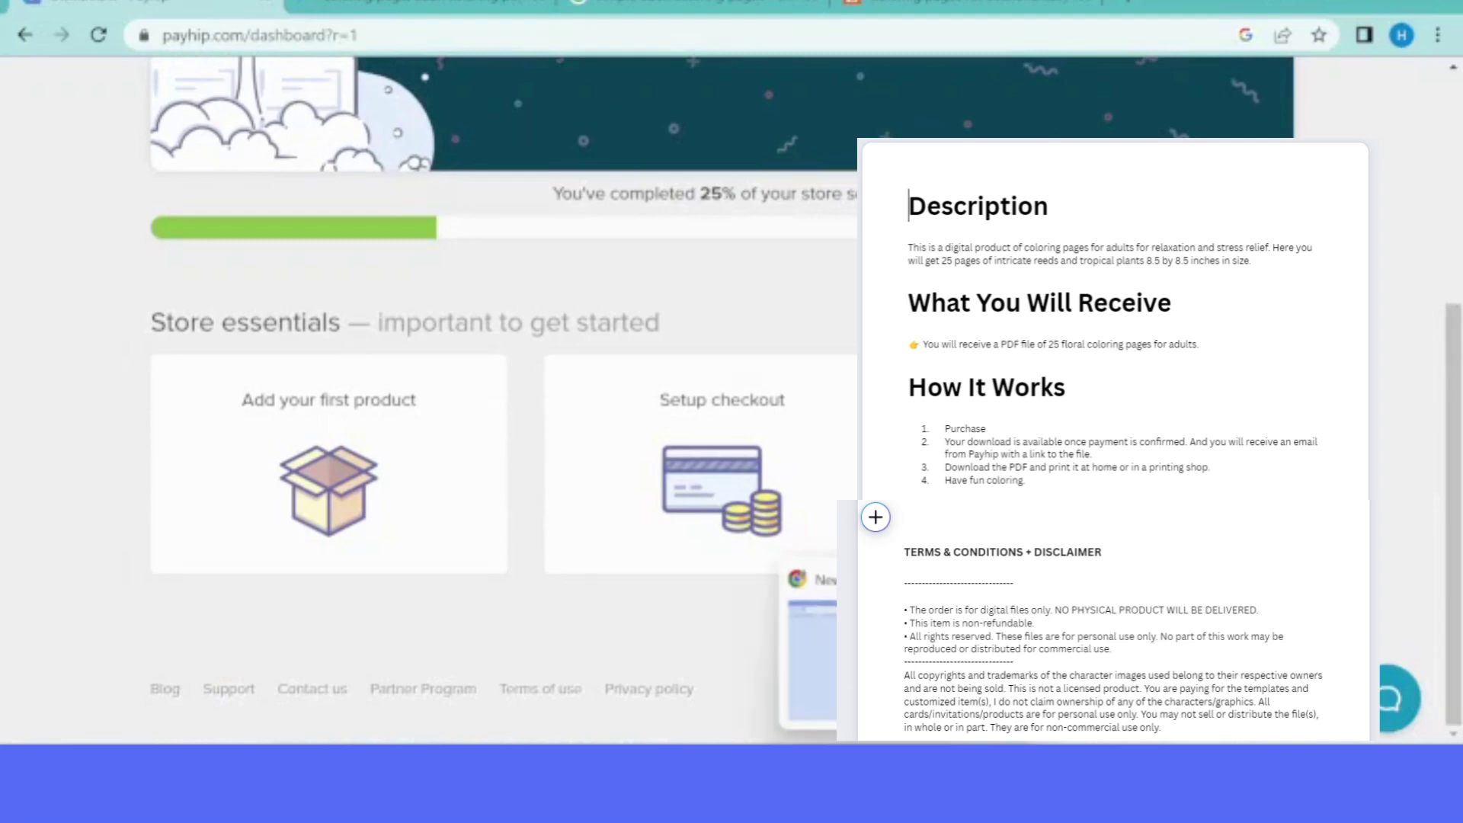
click(812, 656)
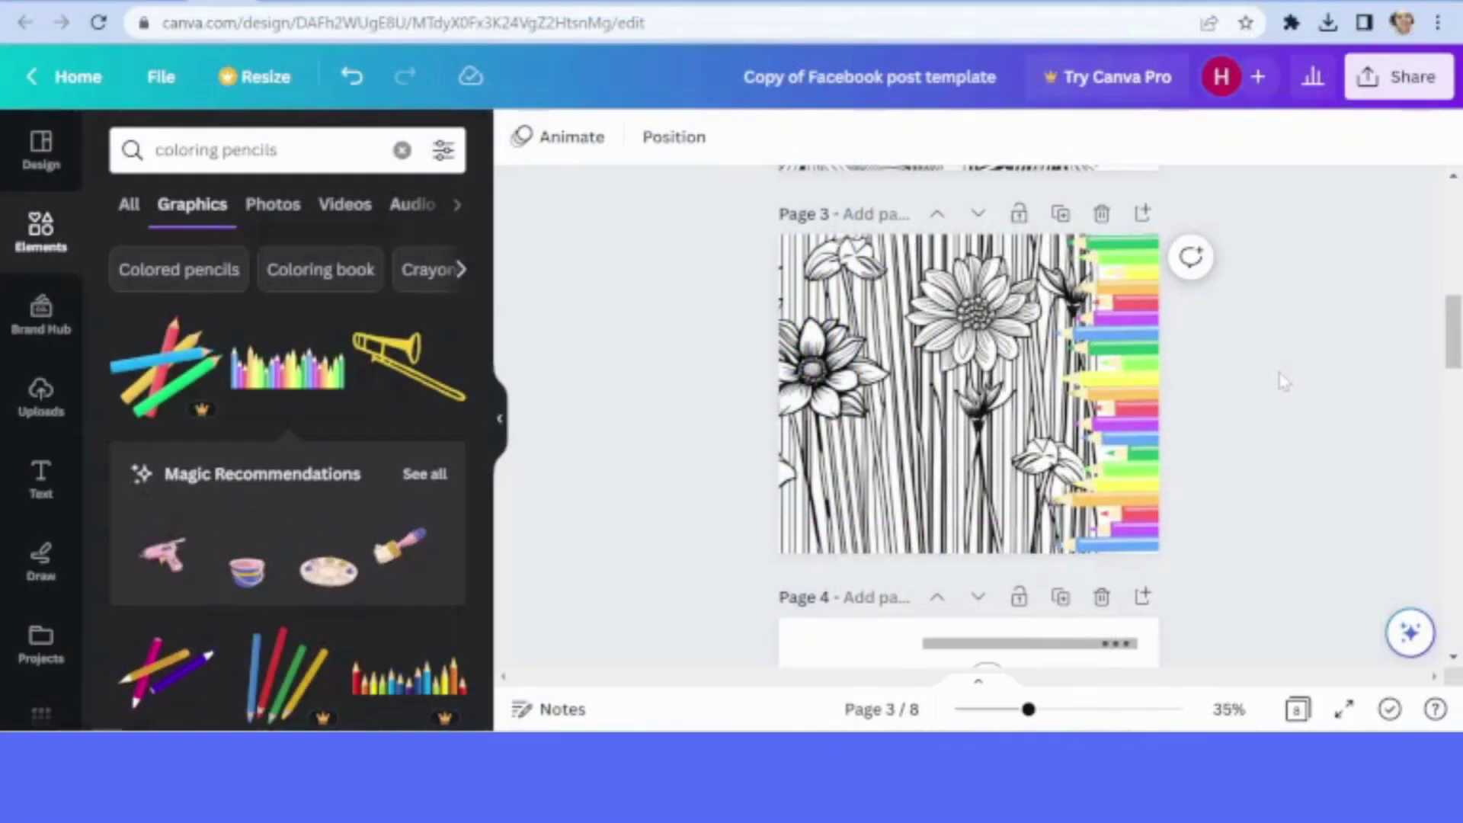
Step: Stretch the colored pencils strip on page 3 taller and nudge it into place
click(1100, 236)
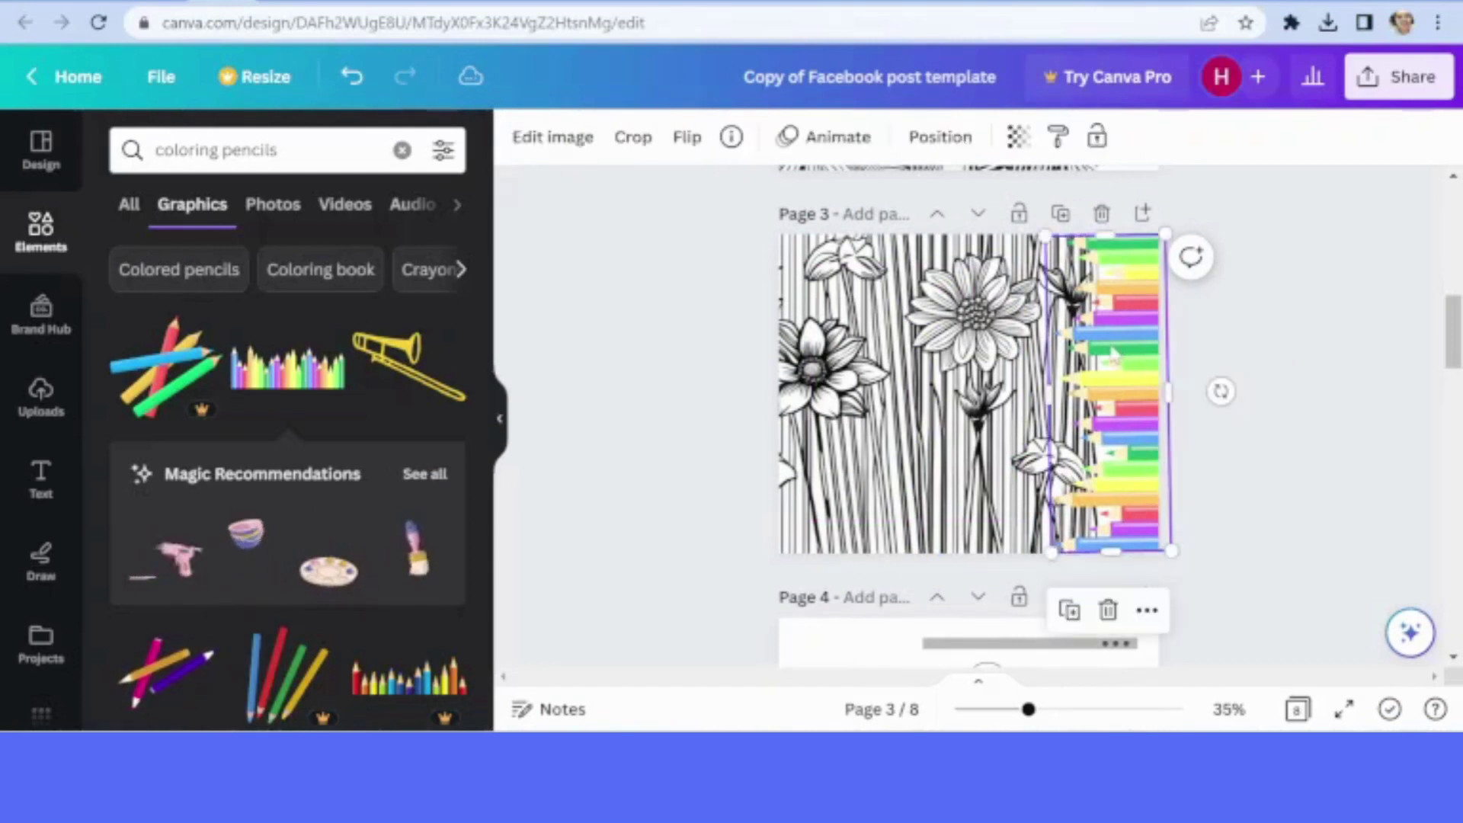
drag(1100, 236, 1102, 227)
click(1359, 457)
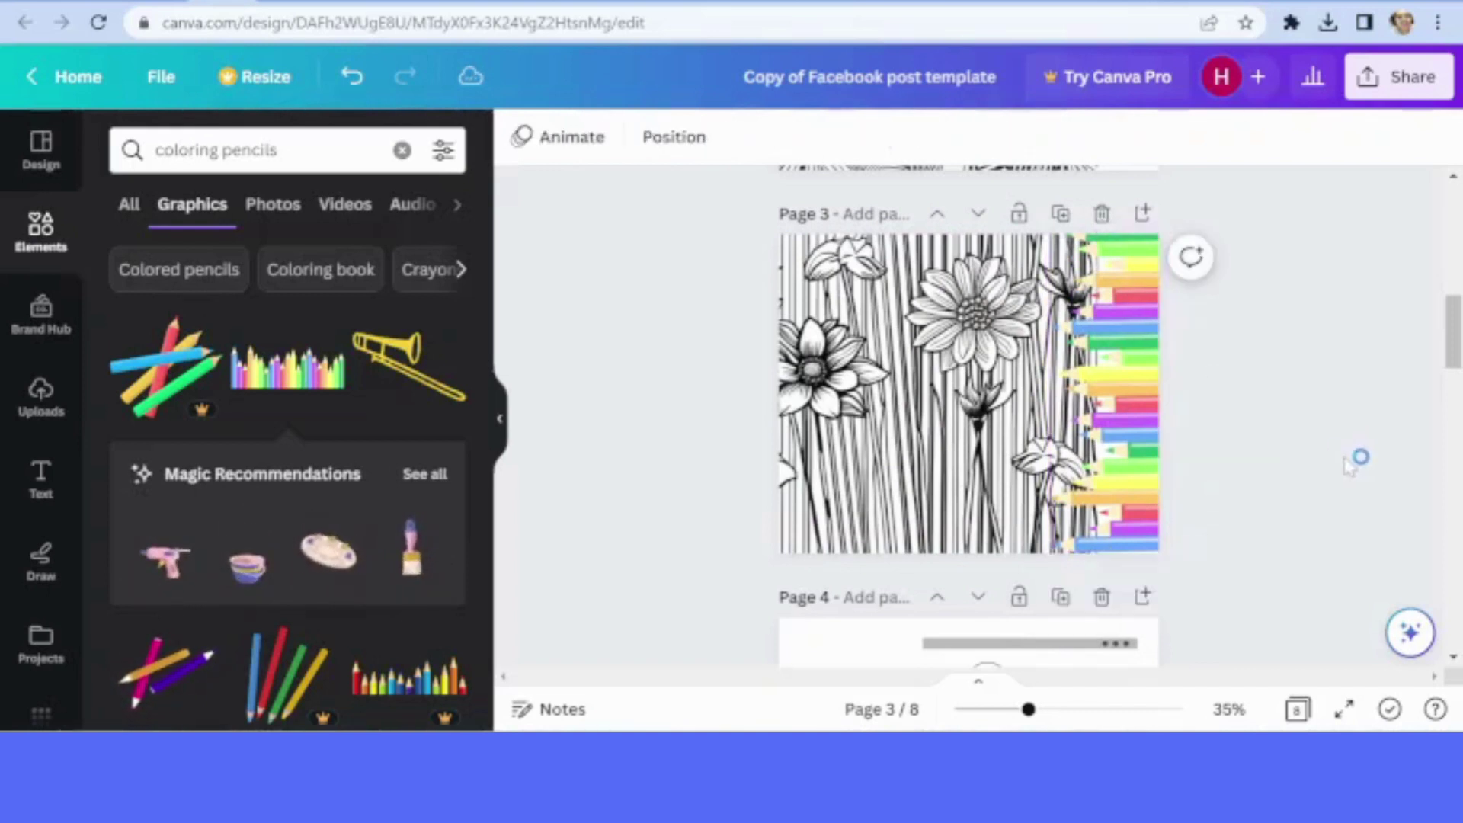
drag(1145, 415, 1141, 418)
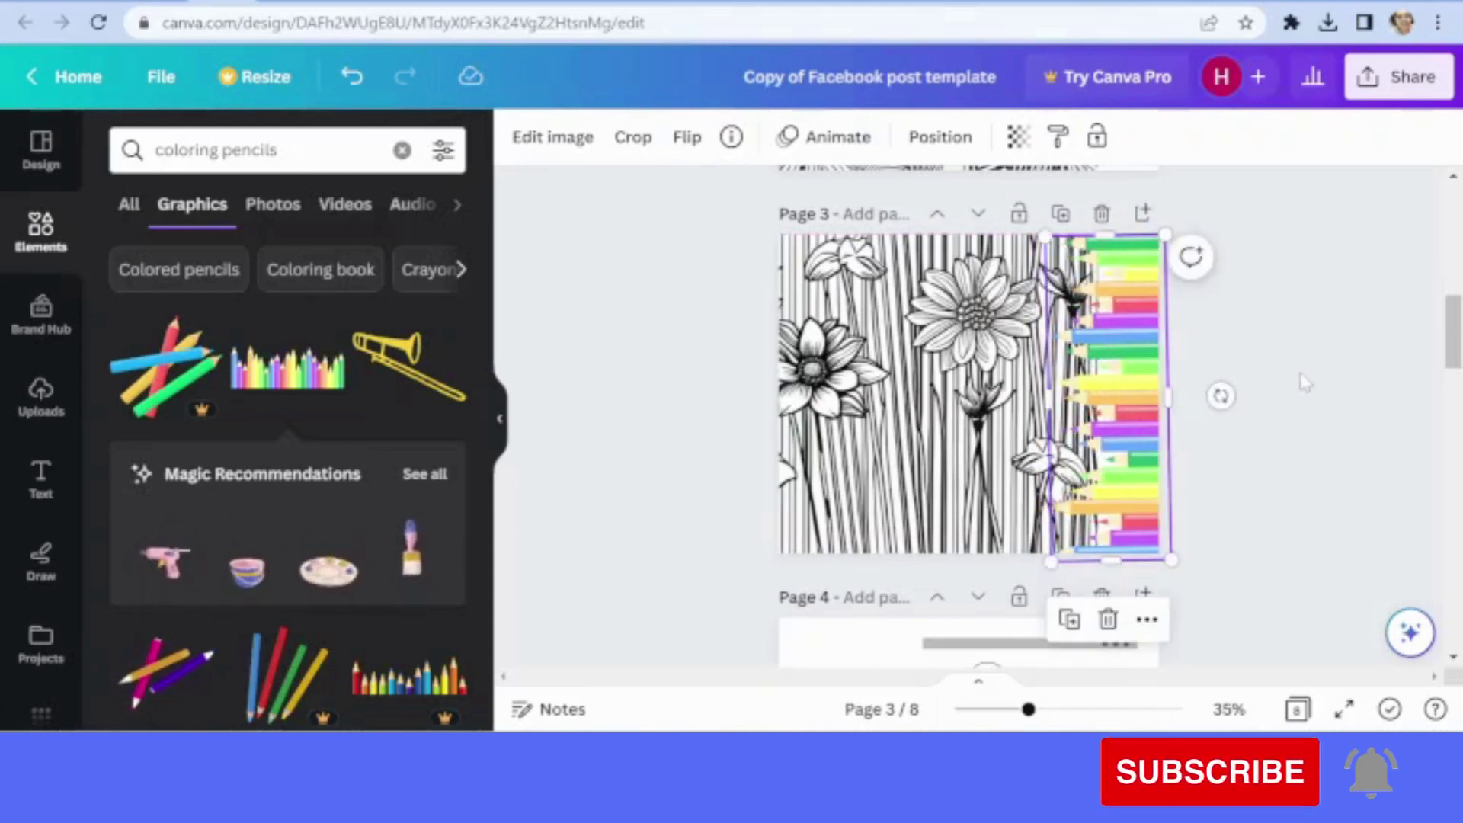
click(1305, 383)
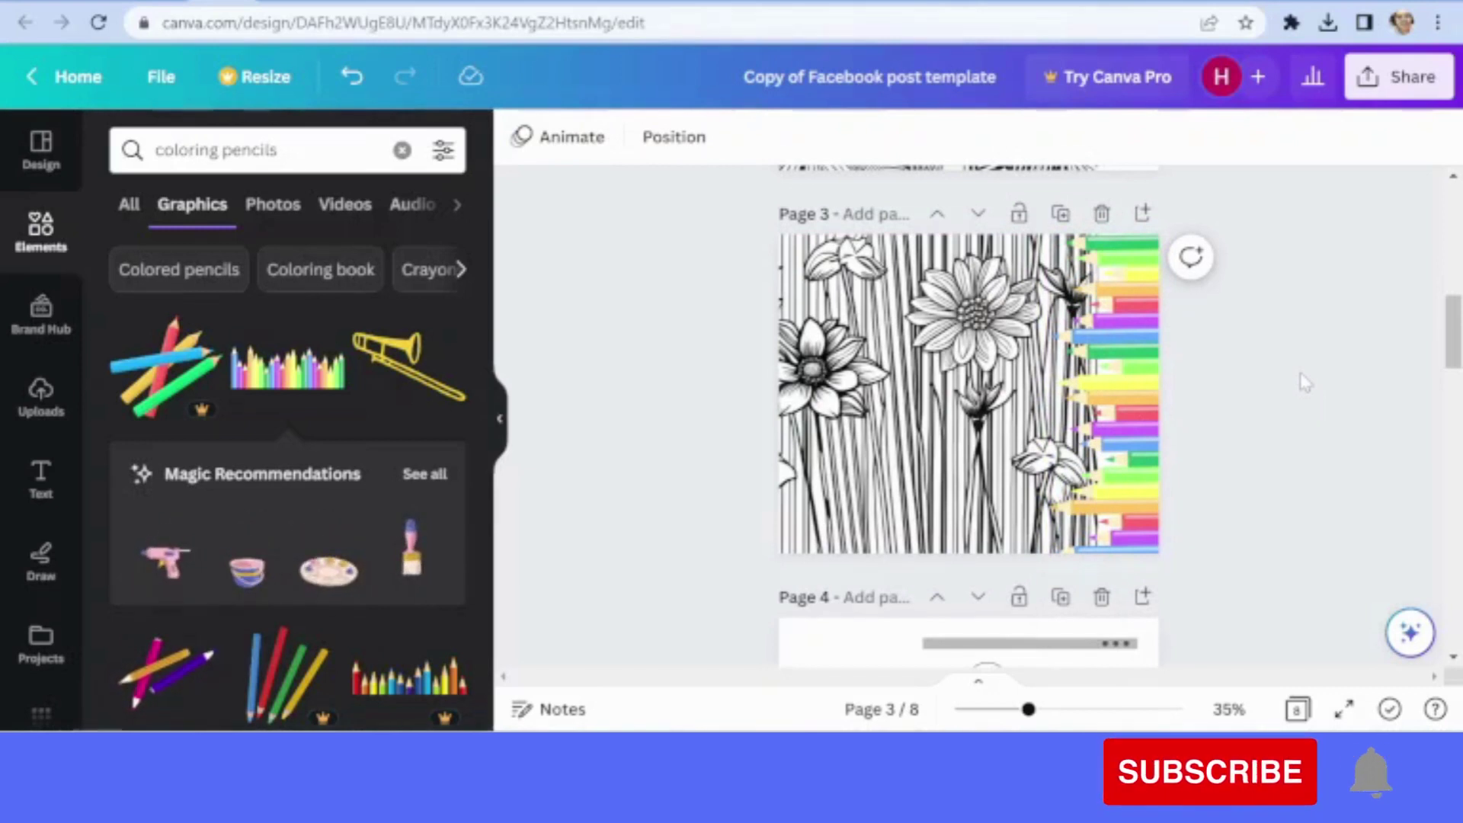
Step: Duplicate the pencils strip, move the copy up, and stretch the strip to the page top
click(1120, 362)
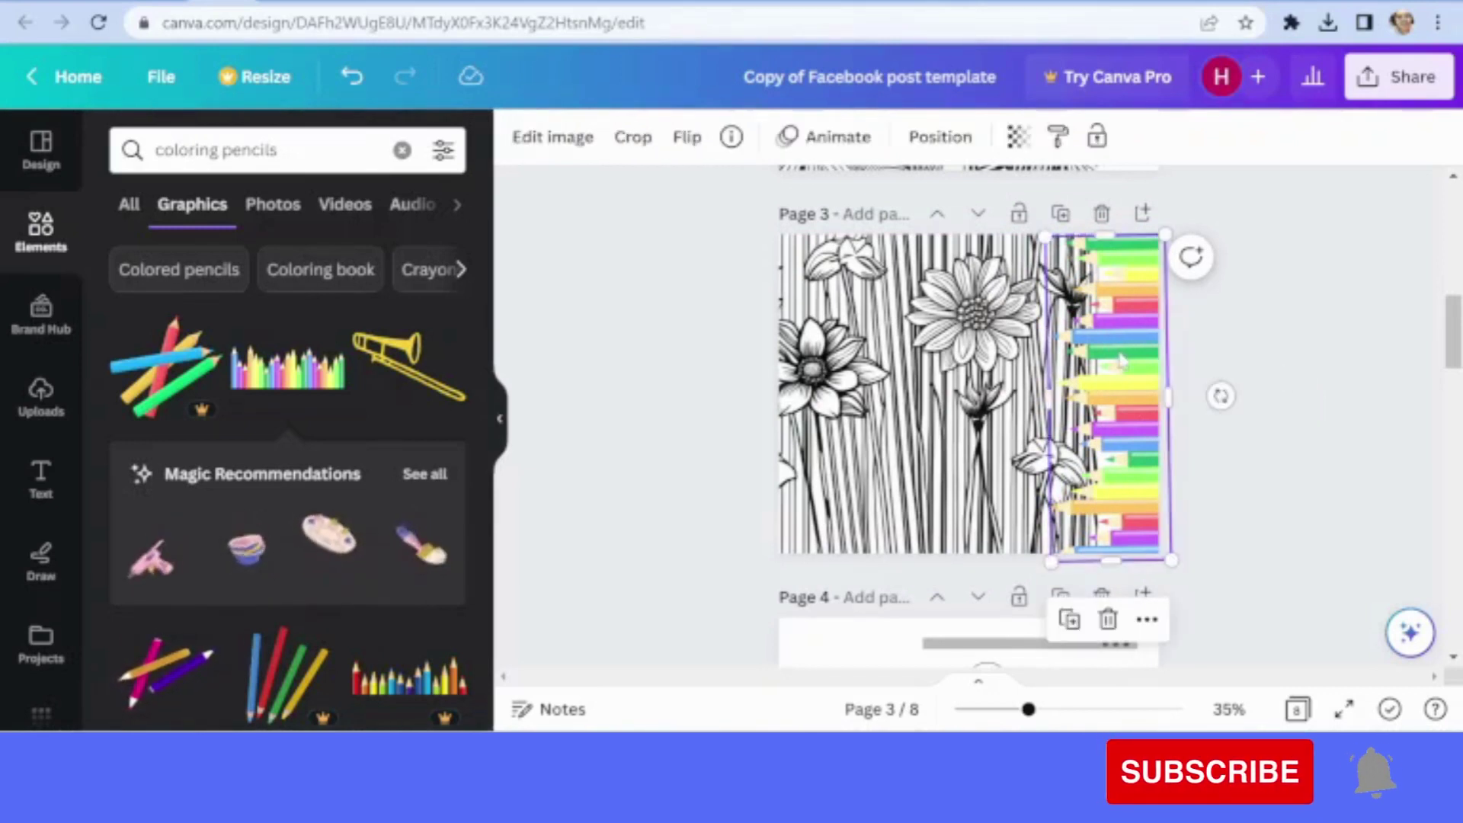
click(1069, 619)
mouse_move(1072, 304)
mouse_down()
mouse_move(1127, 88)
mouse_move(1098, 180)
mouse_up()
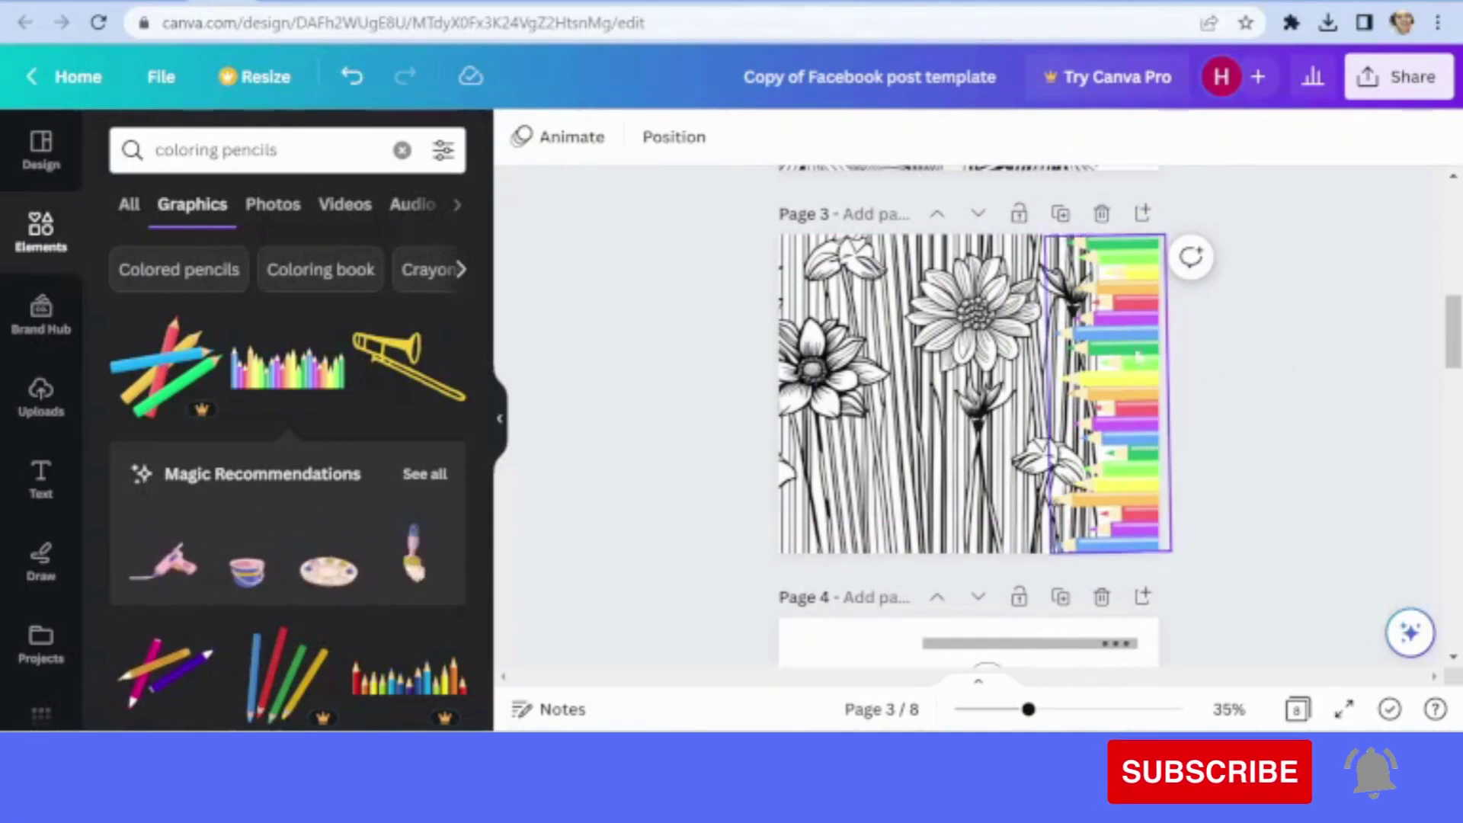
click(1106, 305)
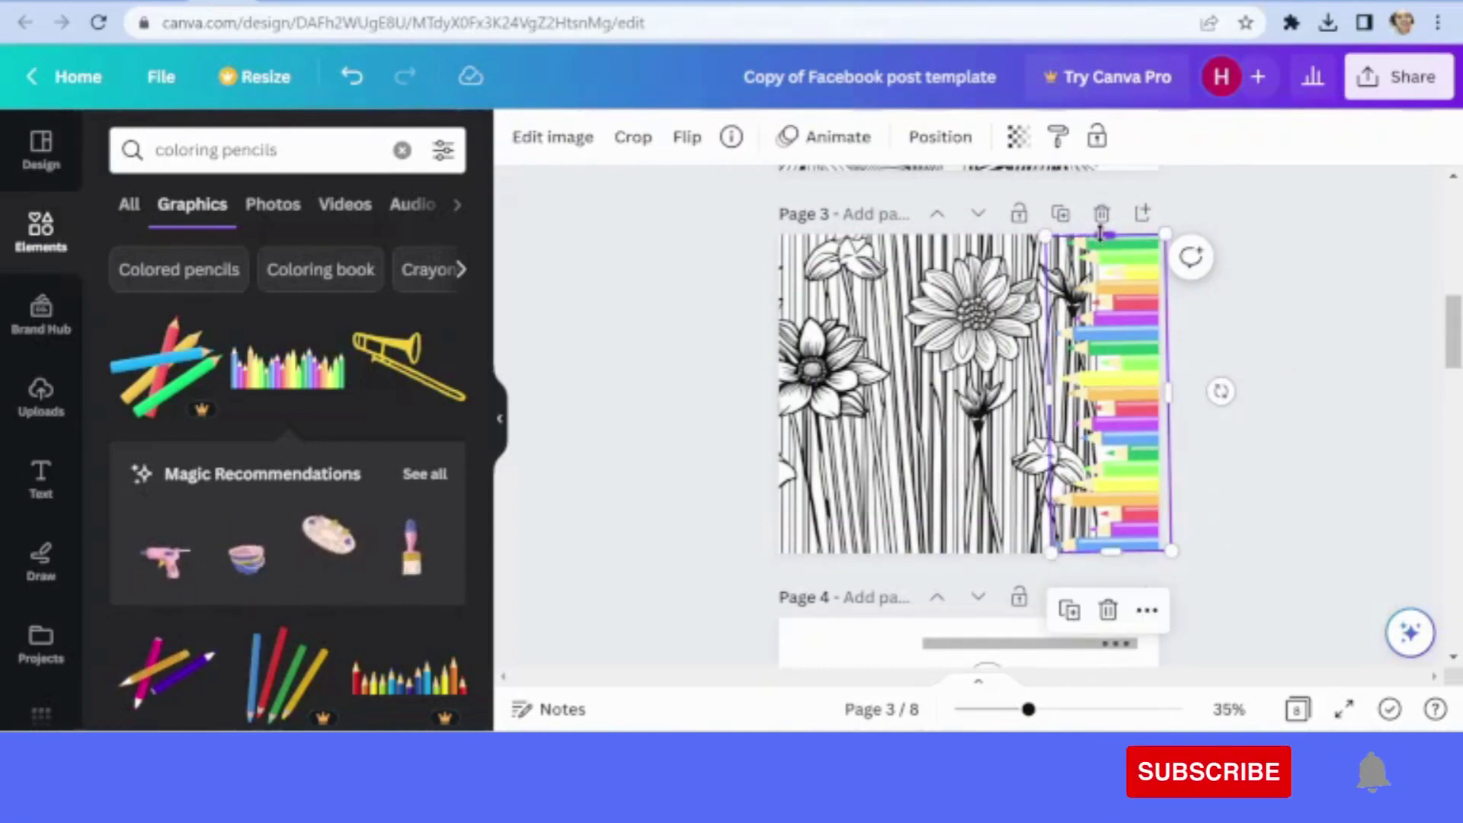
drag(1100, 237, 1099, 226)
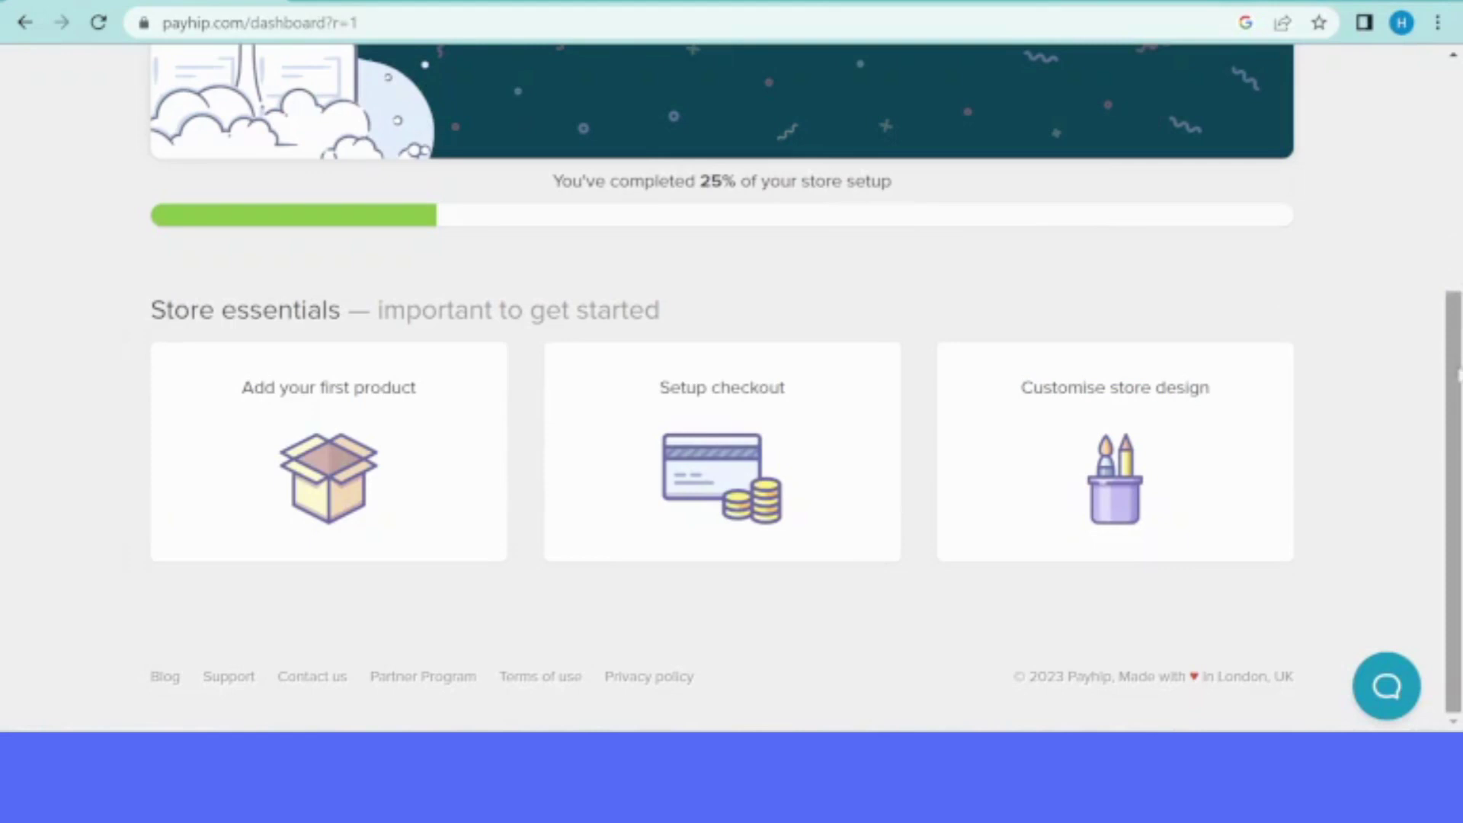
Step: Choose Digital Product as the product type and scroll down to the file upload area
drag(1457, 377, 1456, 106)
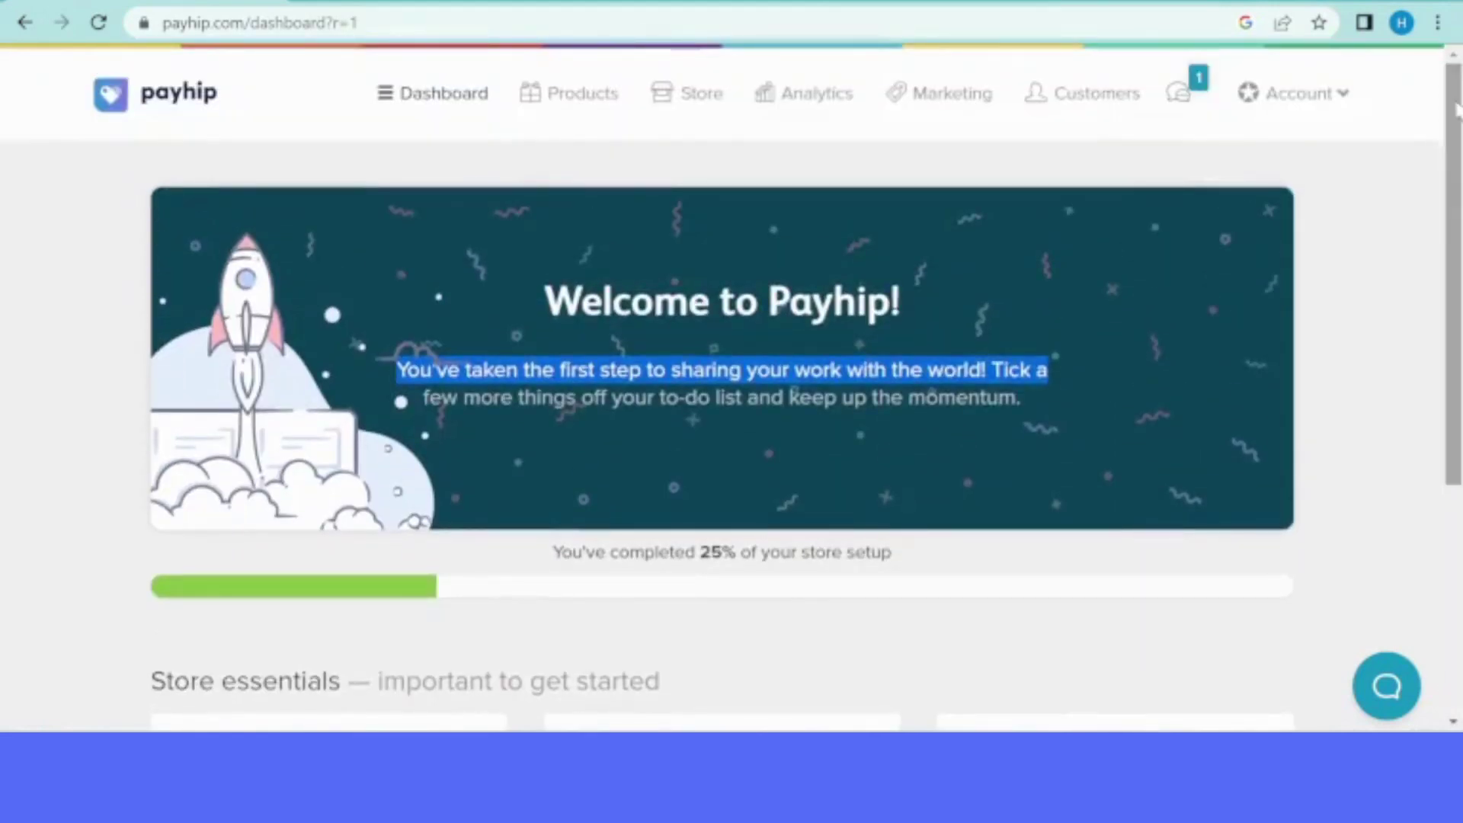
mouse_move(903, 800)
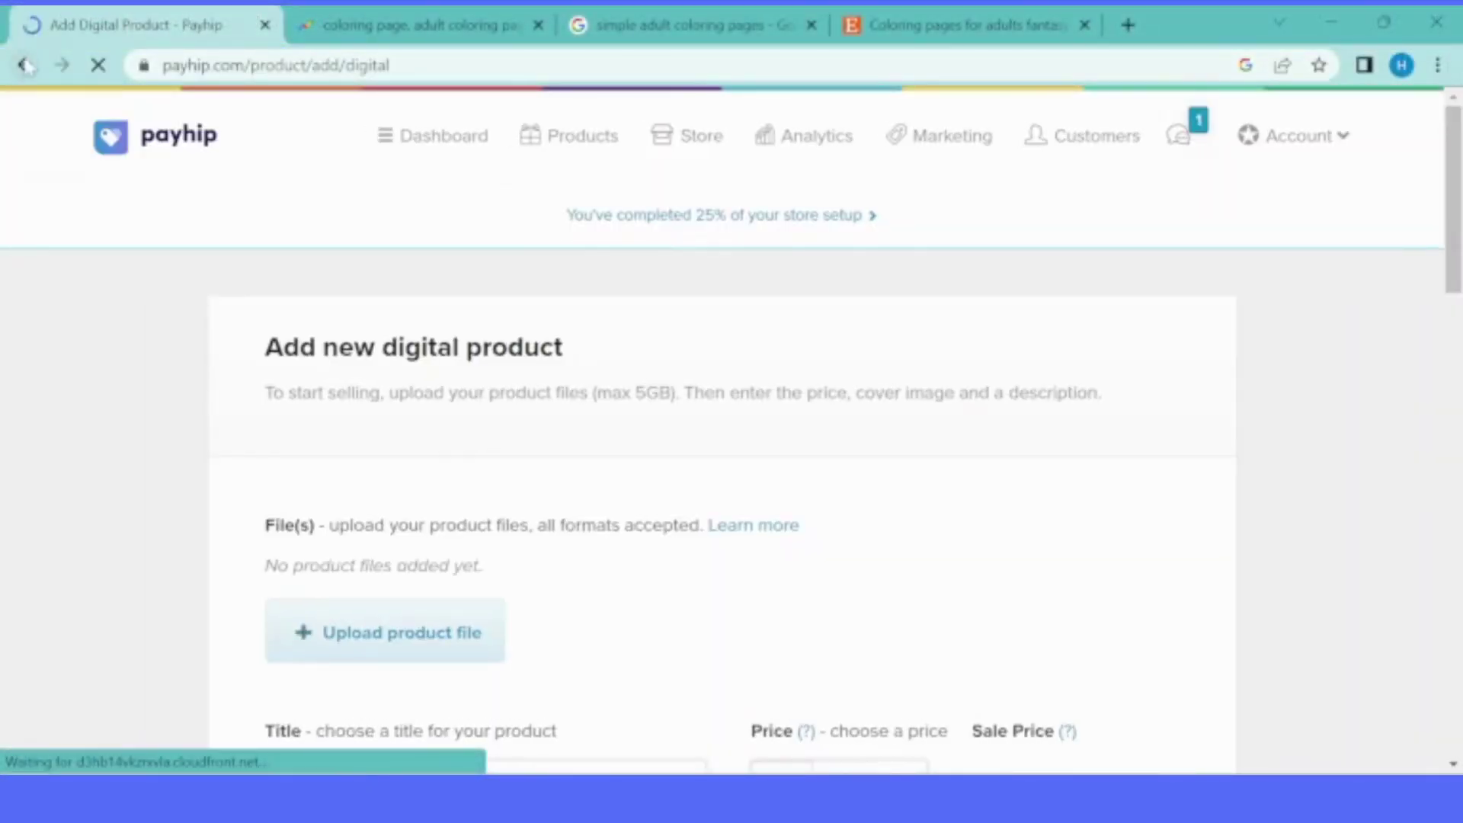
click(26, 65)
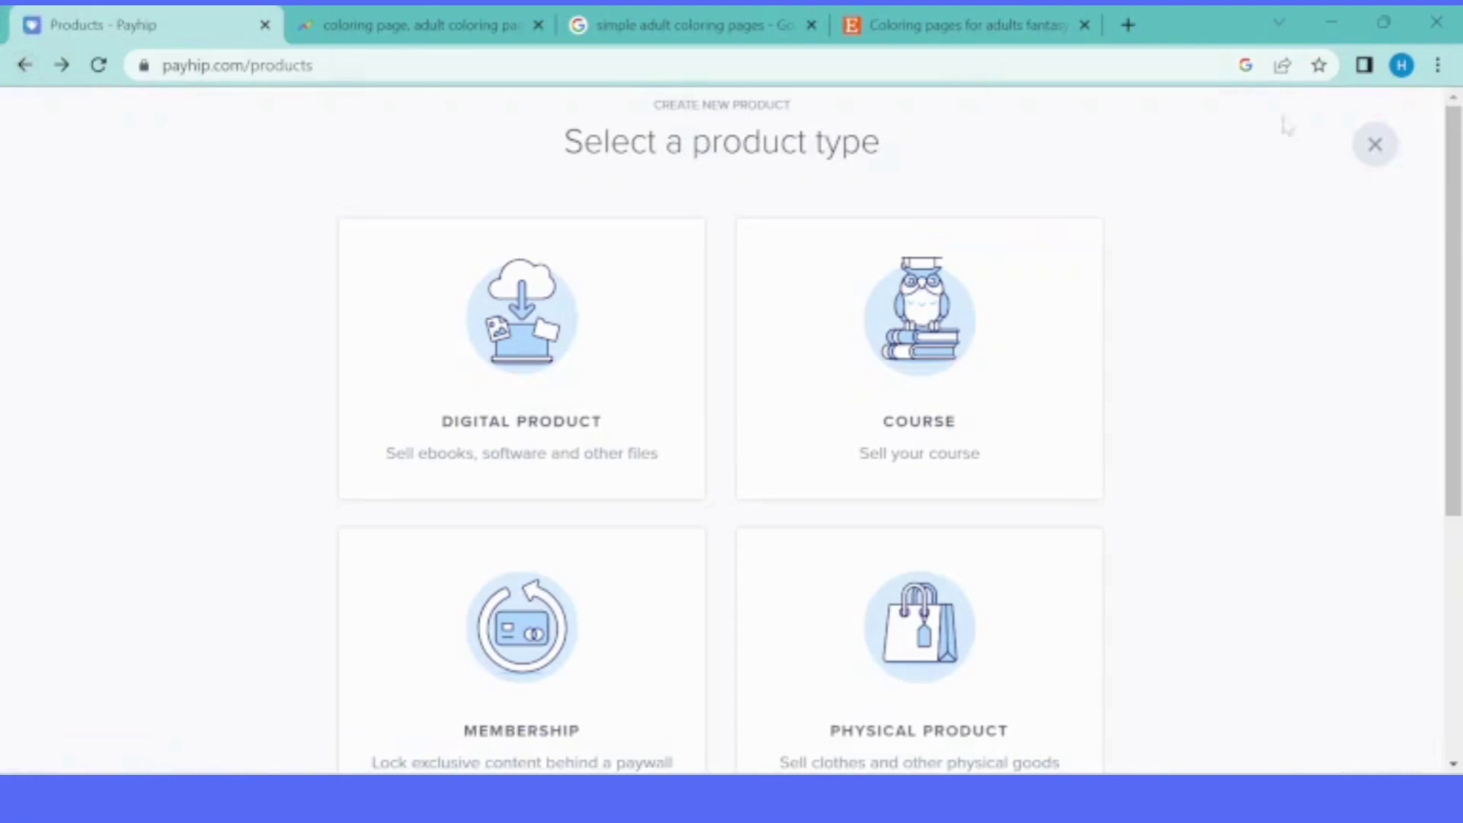
drag(1459, 306, 1459, 386)
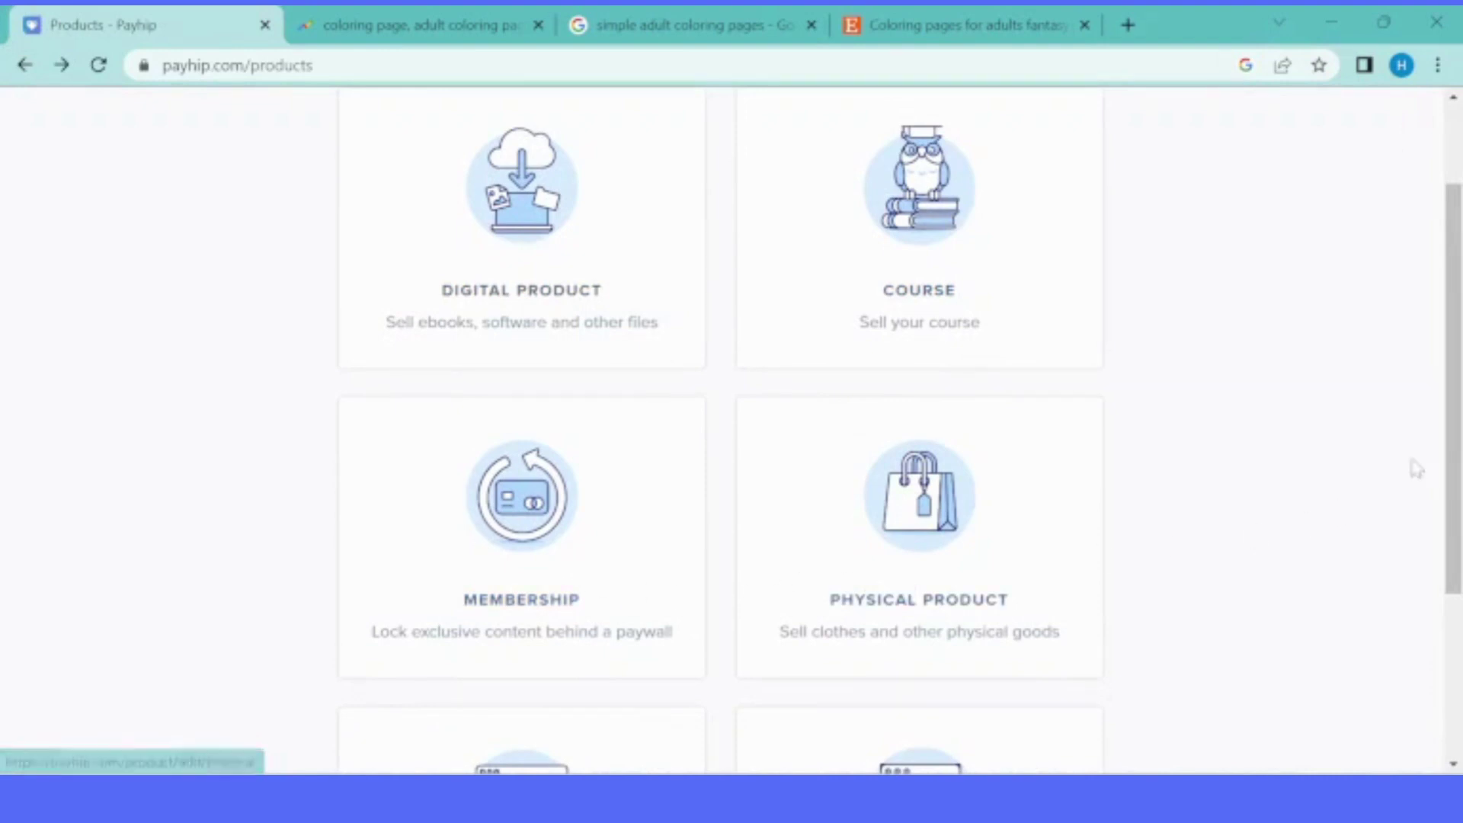
drag(1458, 466, 1457, 520)
scroll(899, 427, down, 2)
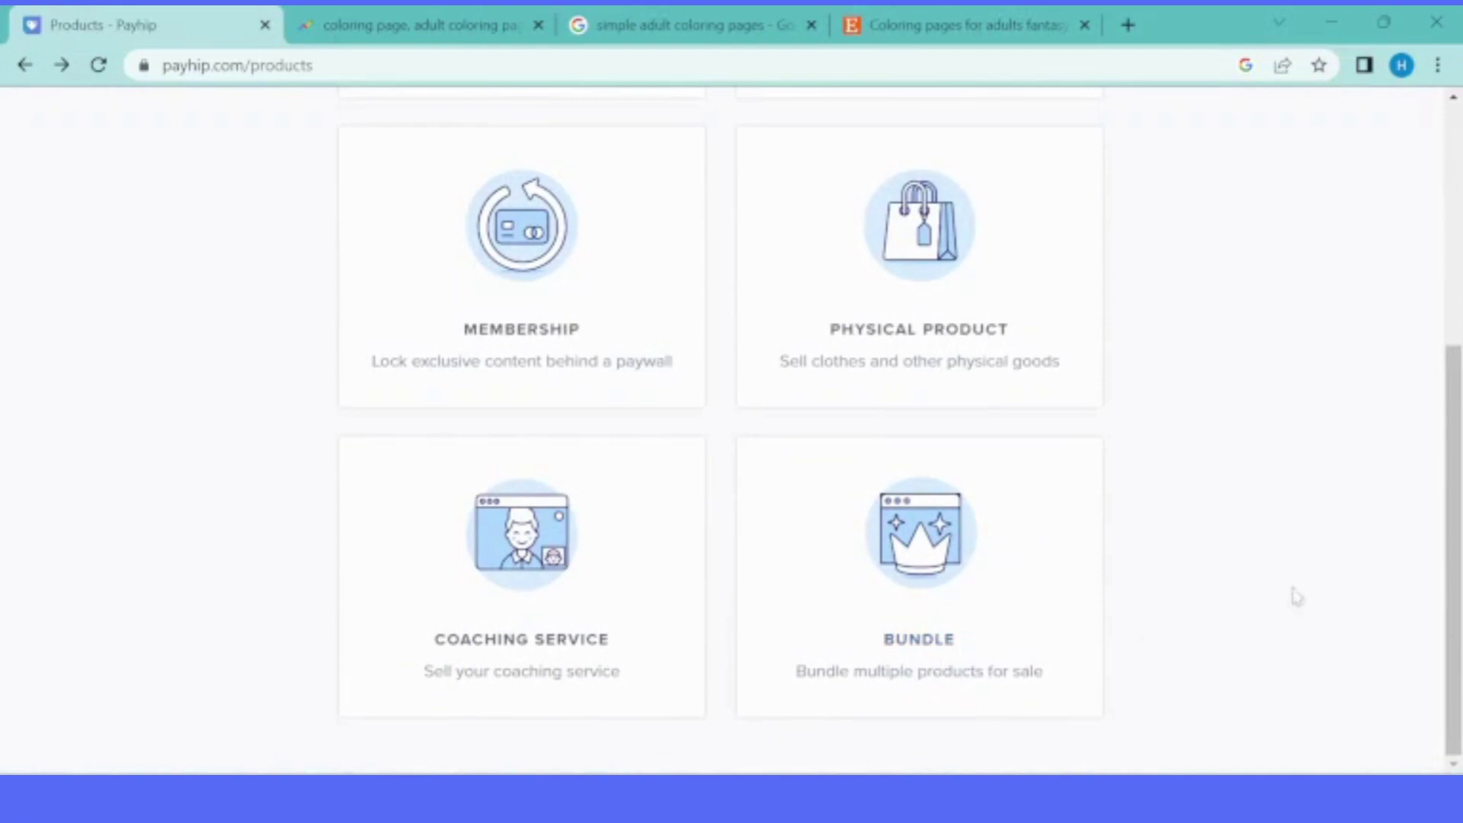
drag(1457, 596, 1457, 393)
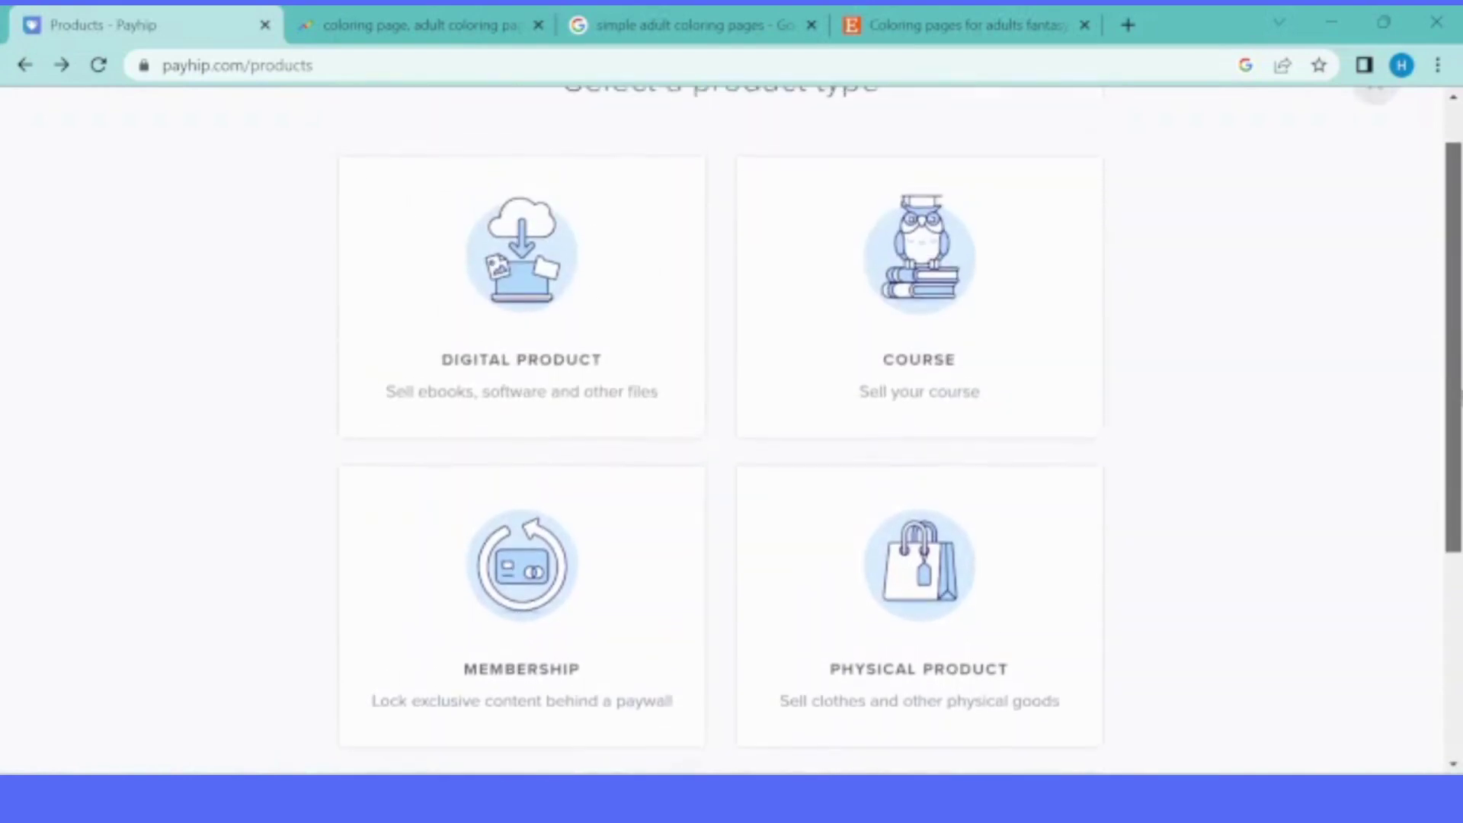
click(568, 368)
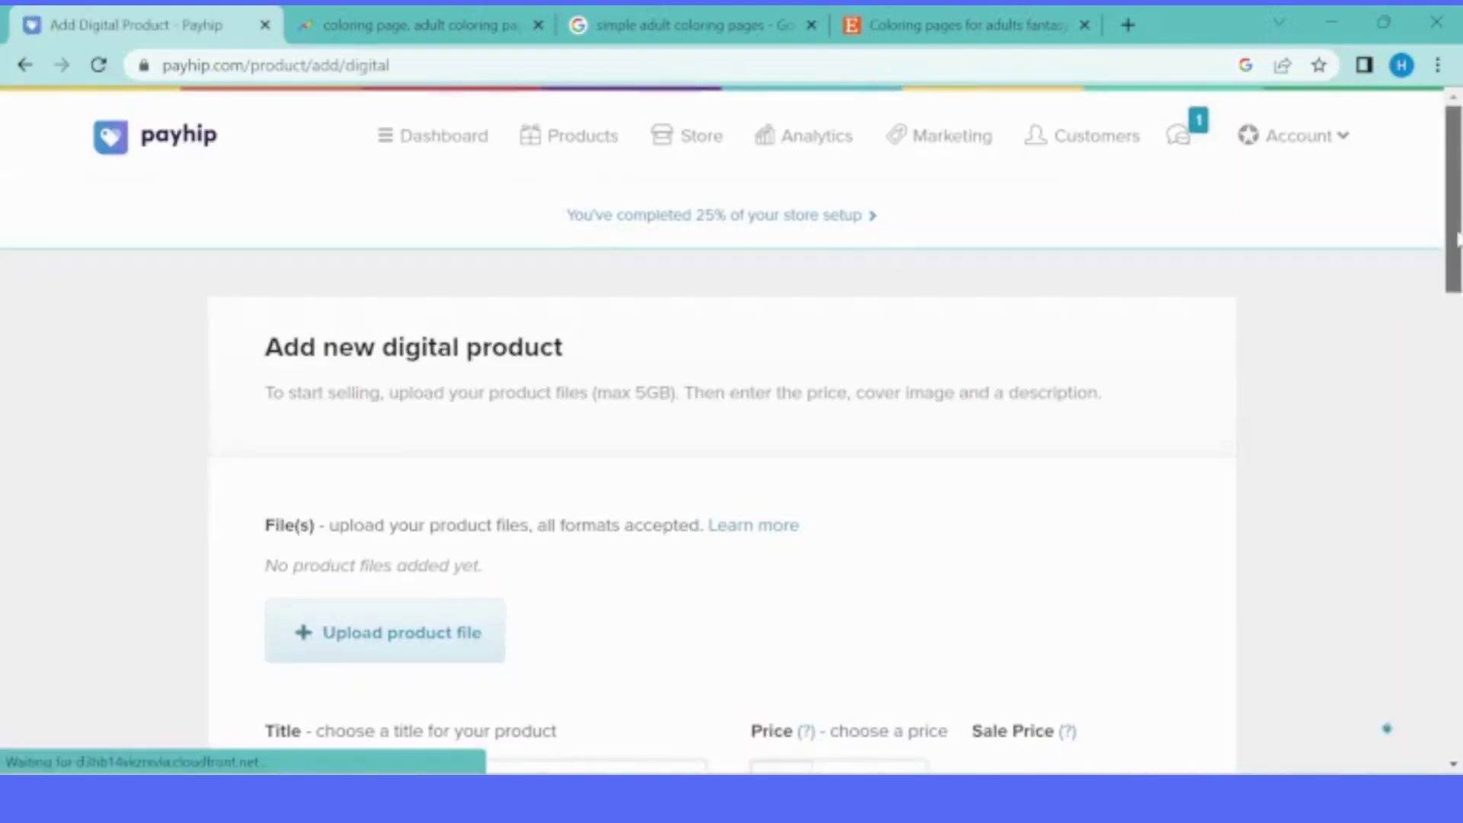
scroll(1282, 261, down, 4)
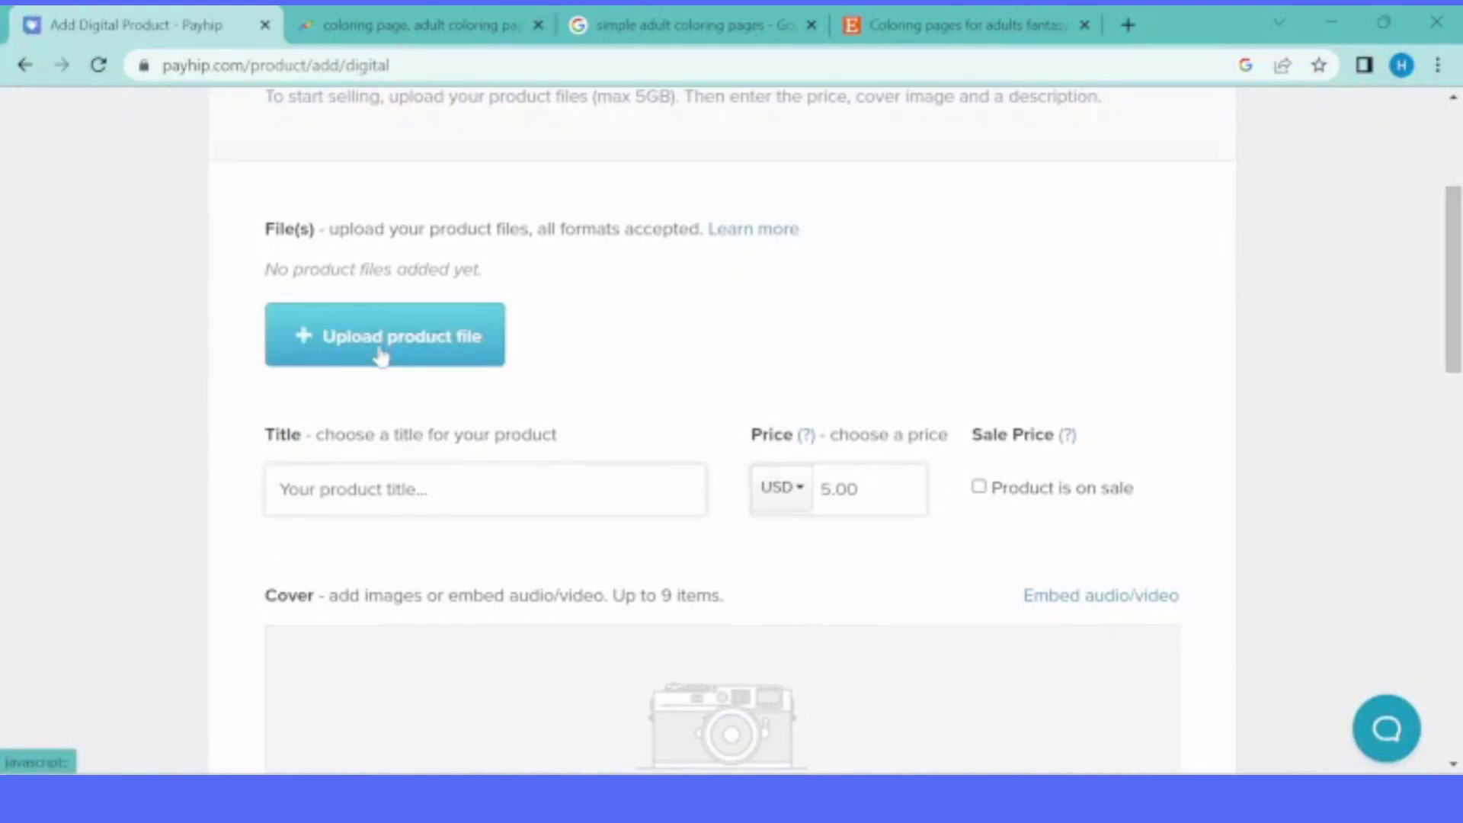
Step: Open the product file picker and select Untitled design (23) in Downloads
click(382, 355)
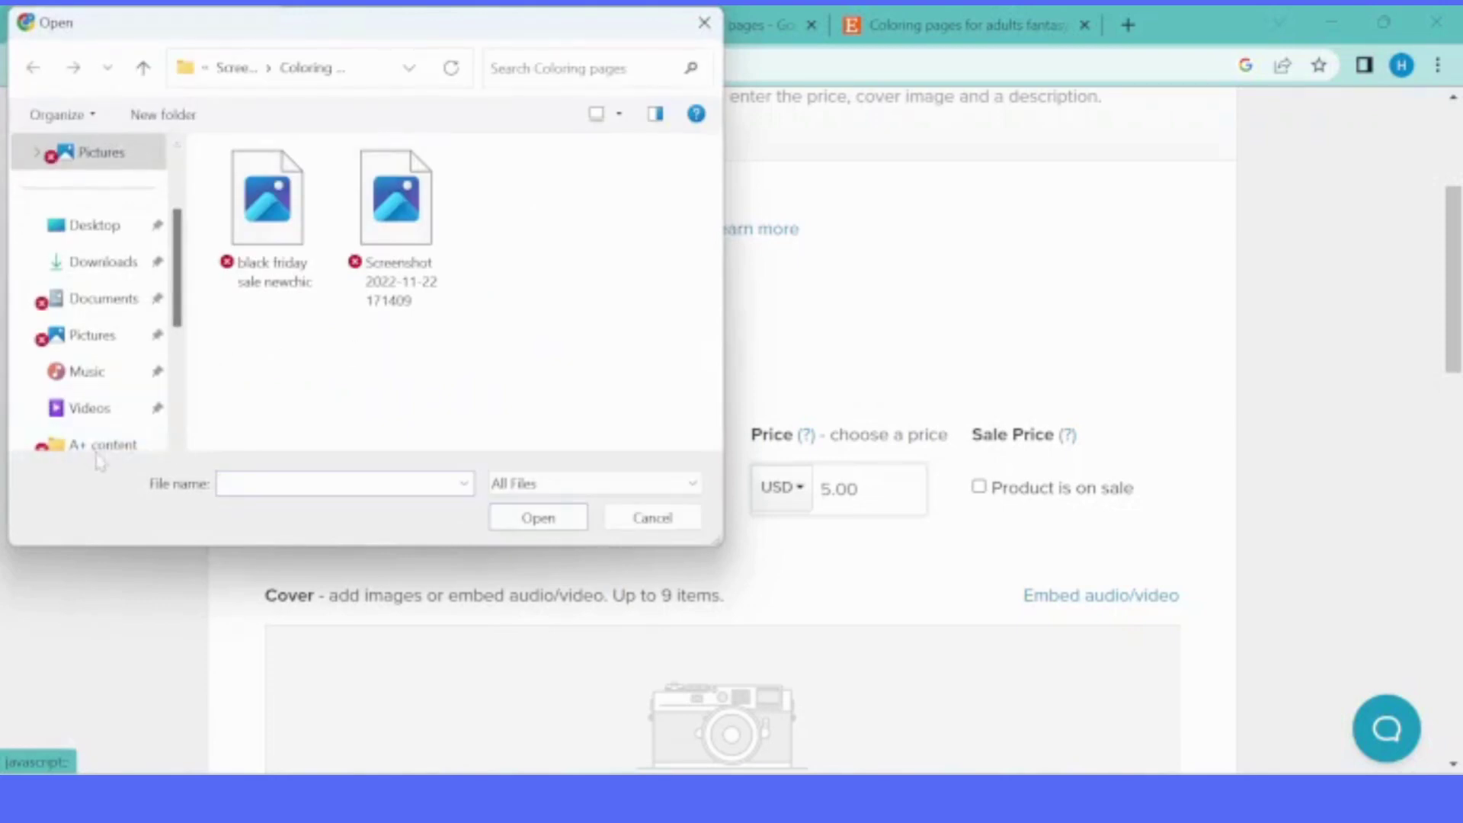
click(104, 262)
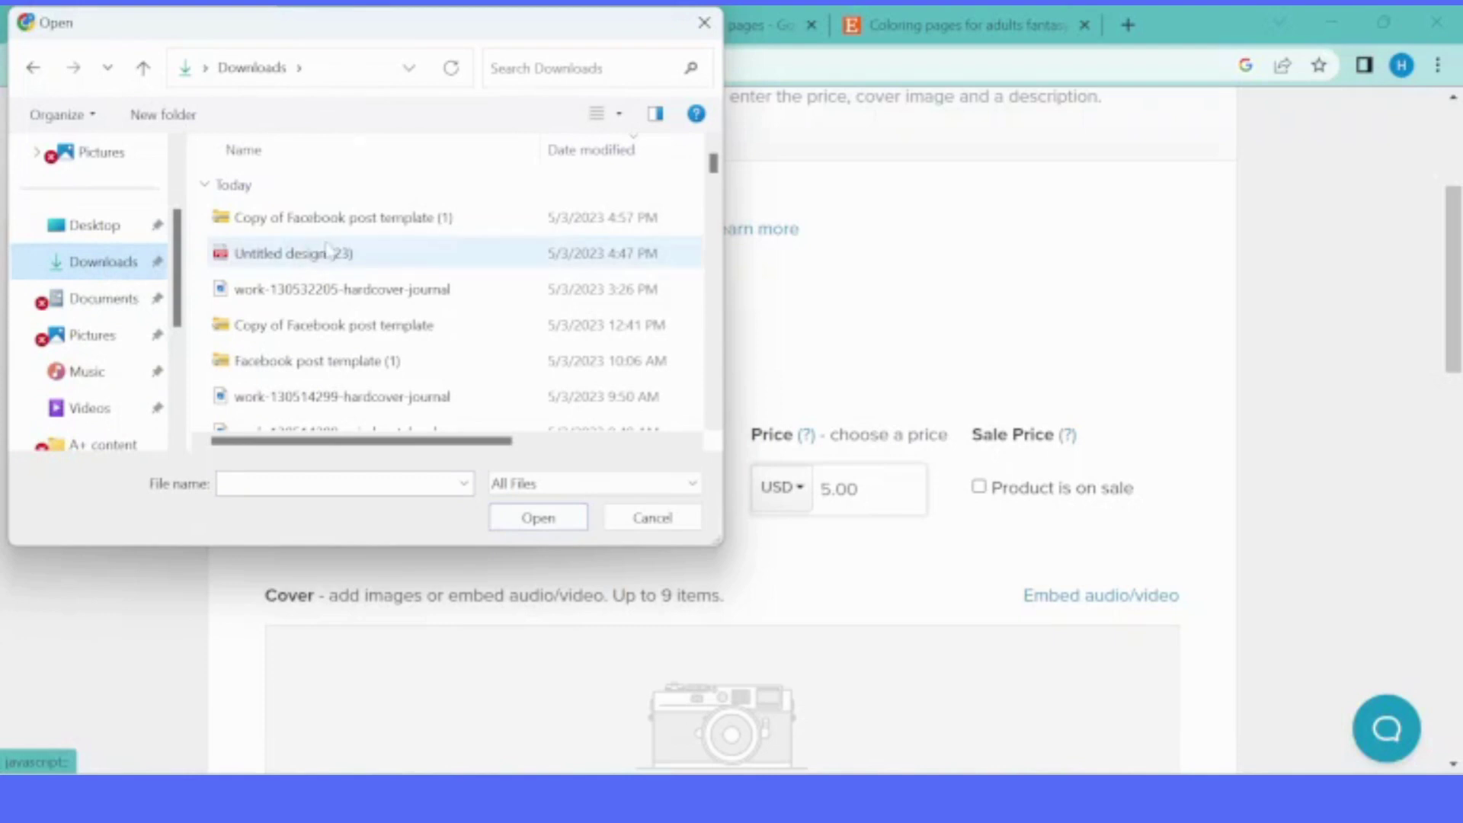
click(340, 263)
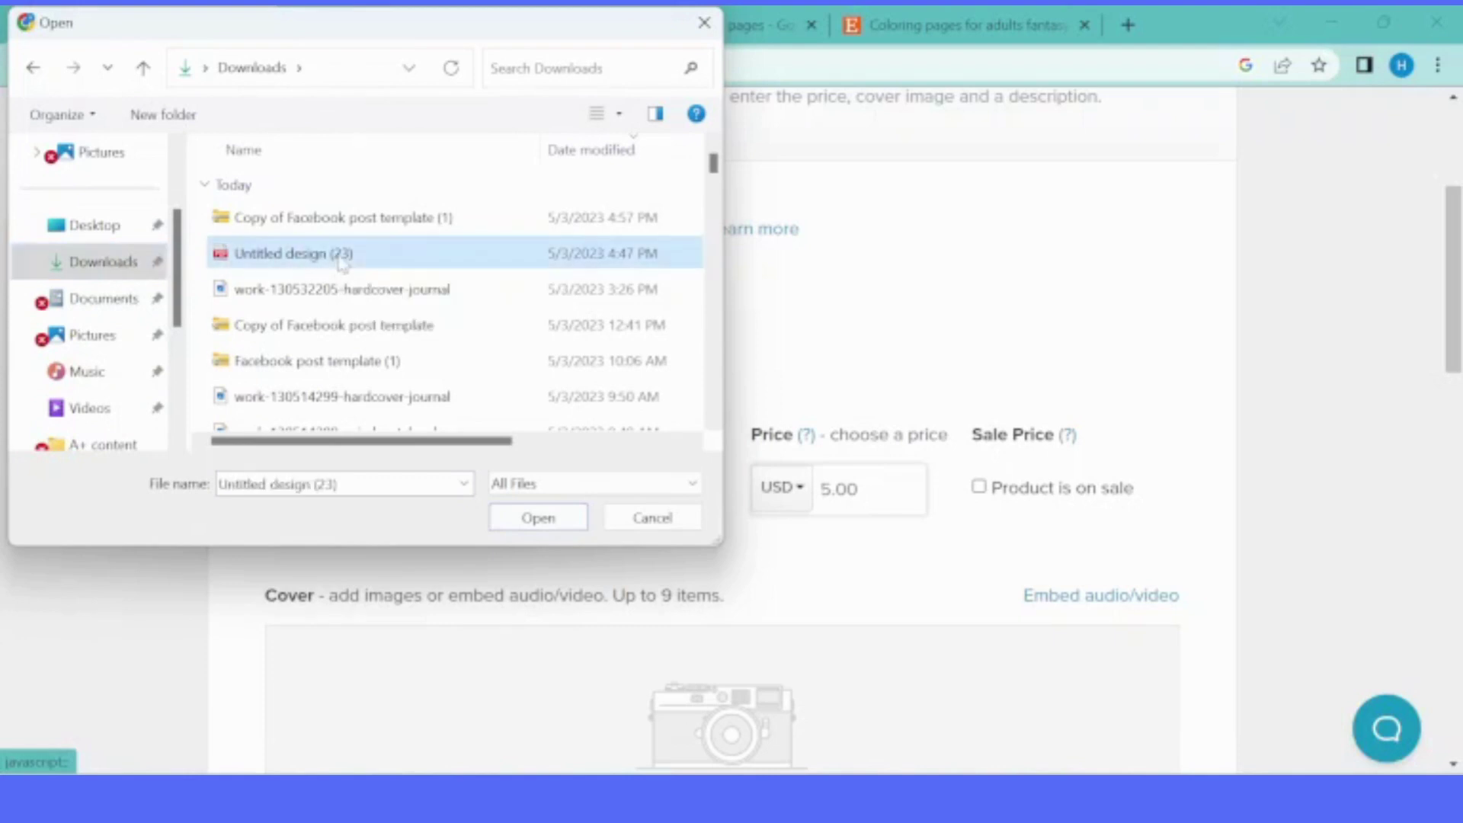
Step: Rename the file to 'Flower coloring pages for adults' and choose it for upload
right_click(340, 262)
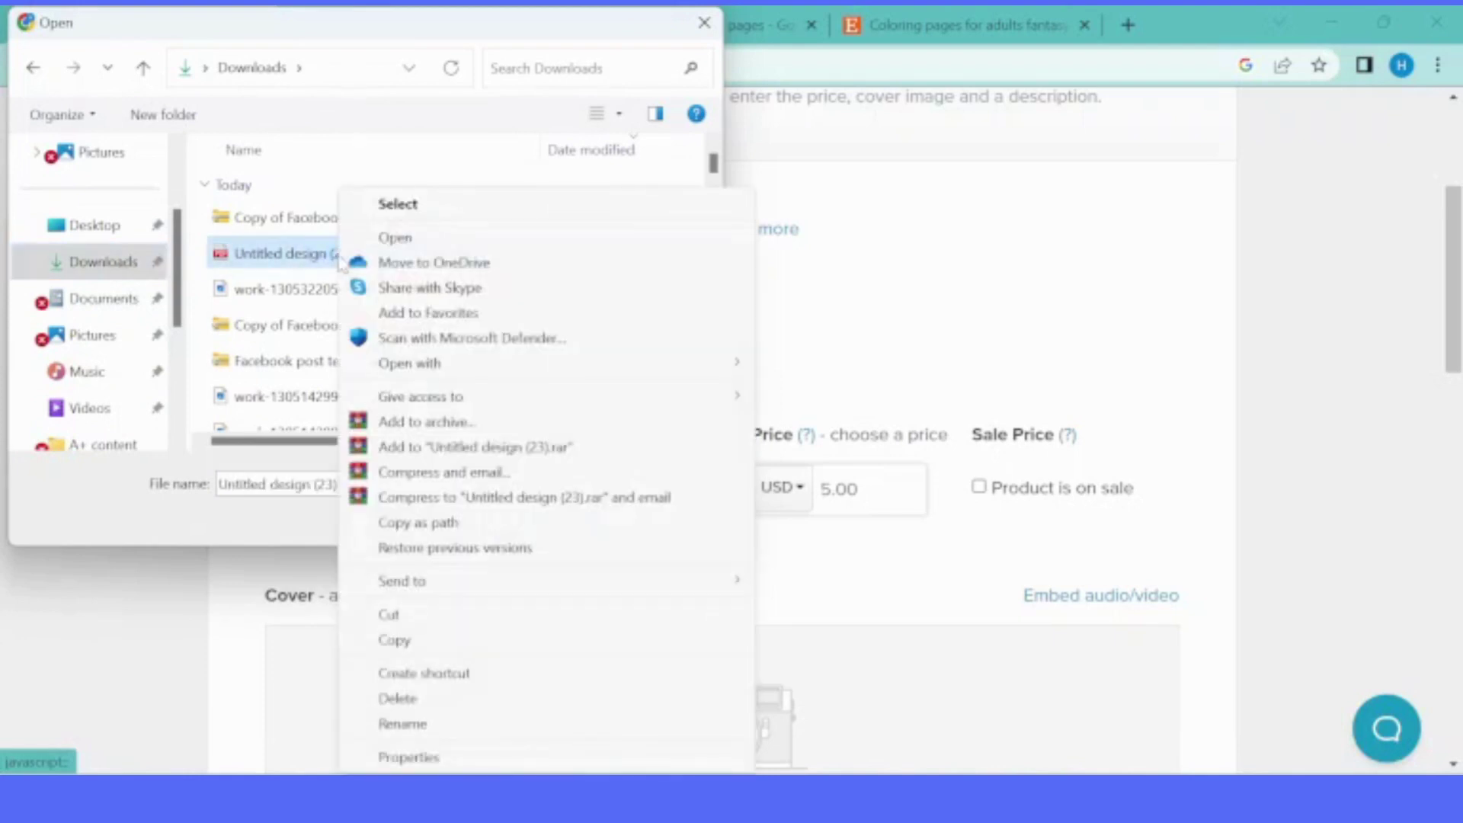
click(427, 733)
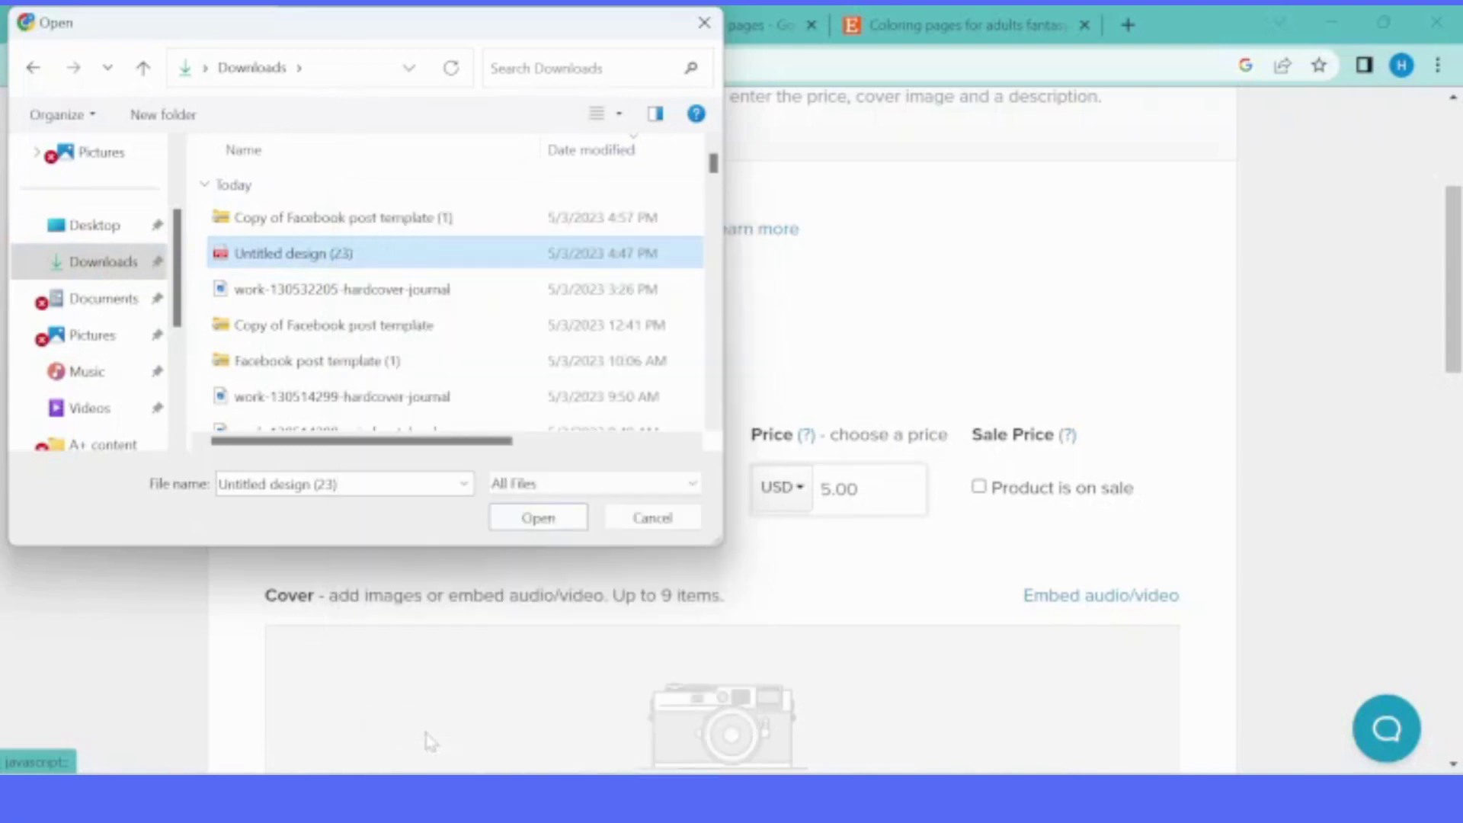
text(Flower)
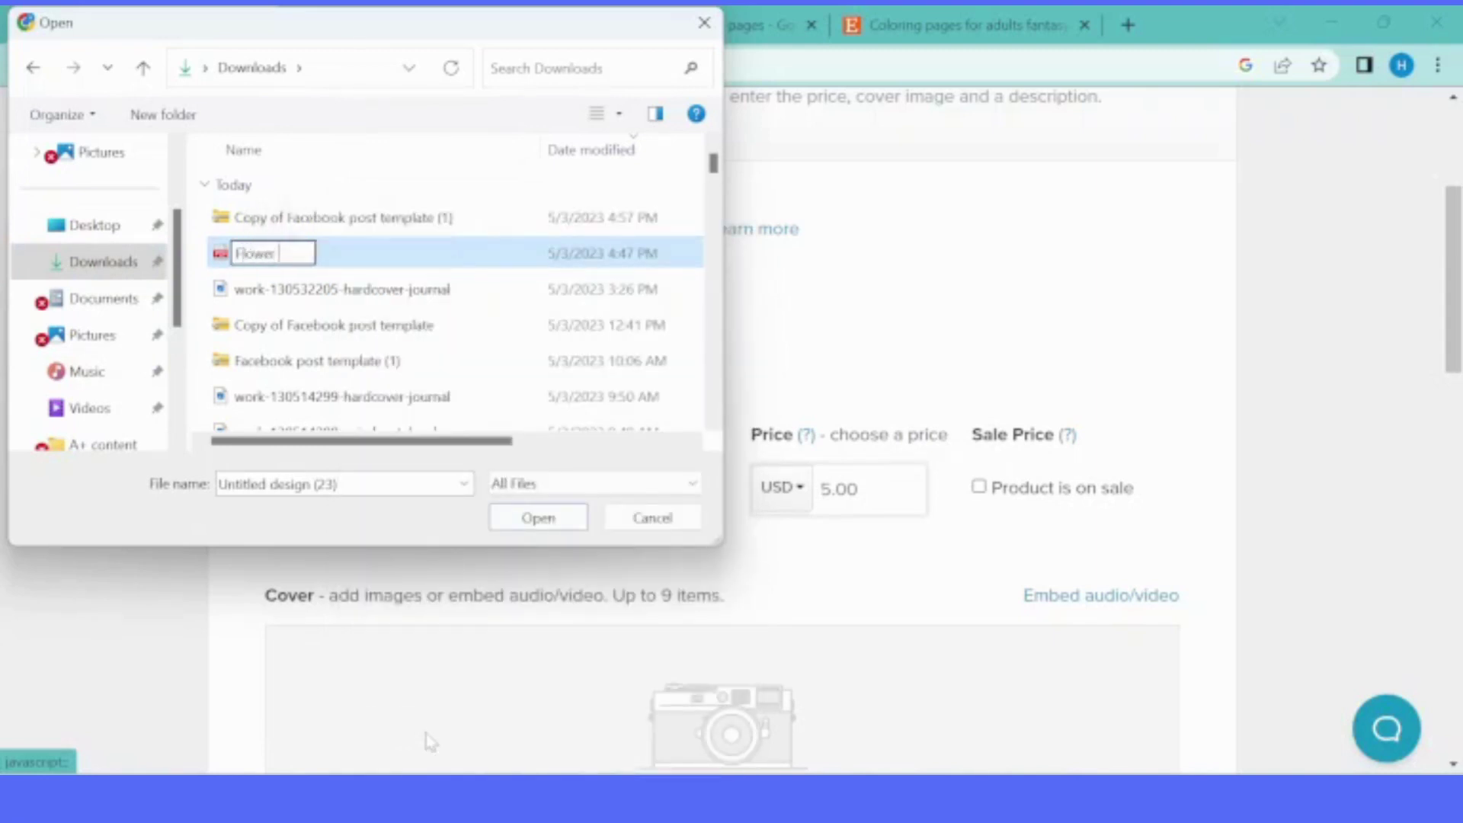
text(colorin)
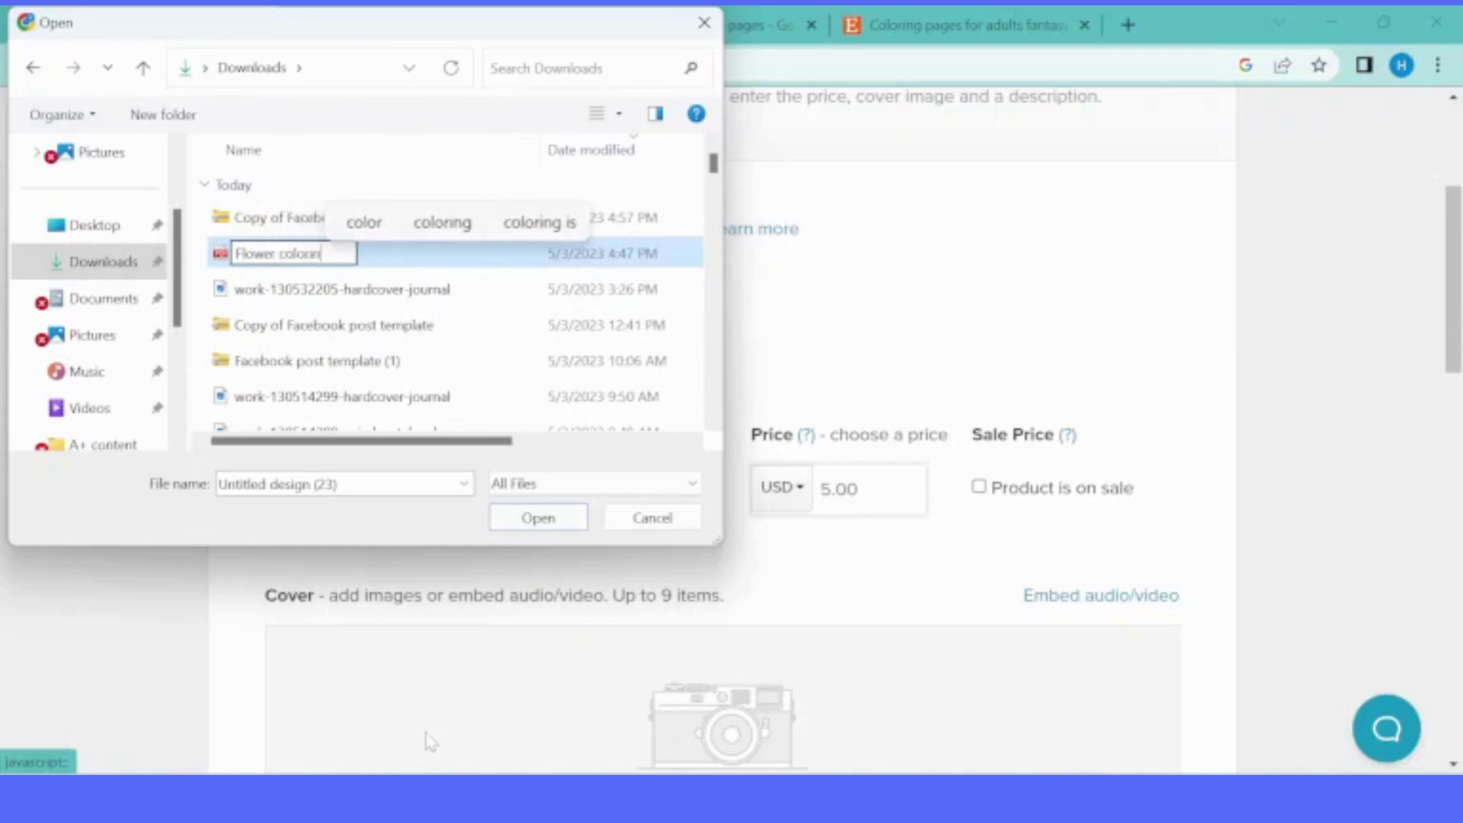
text(g pages )
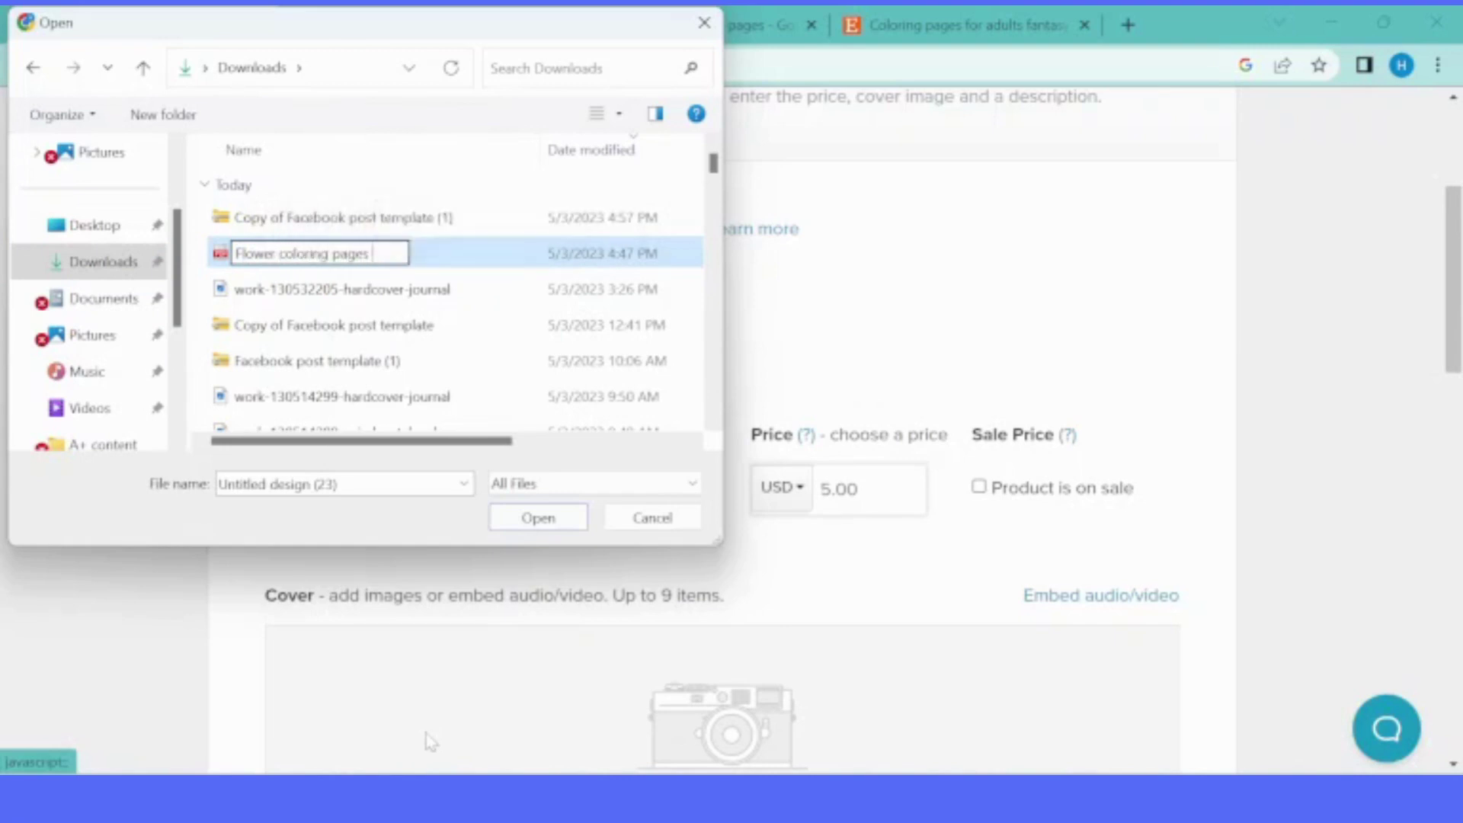
text(for)
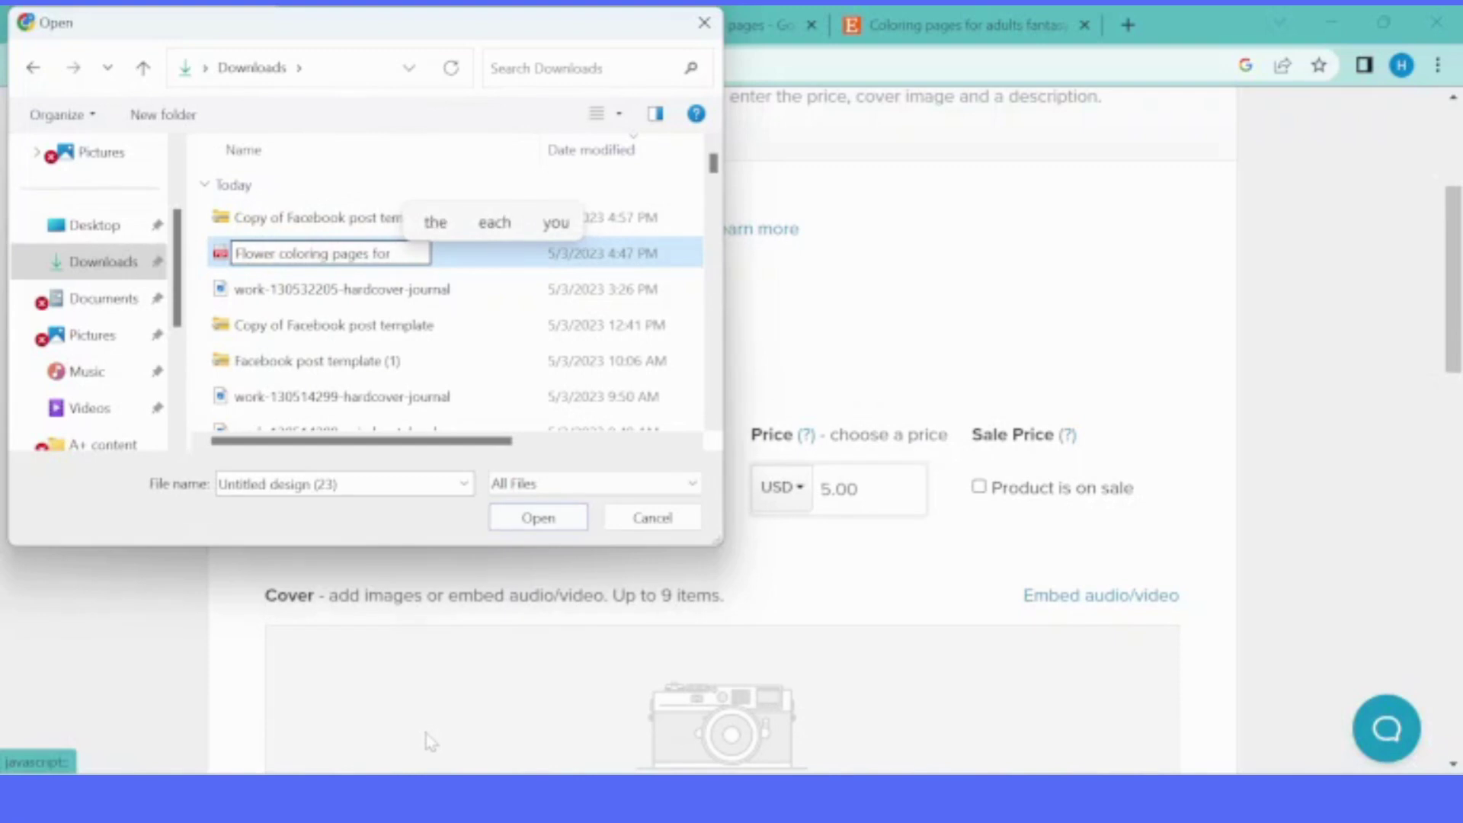
text( adul)
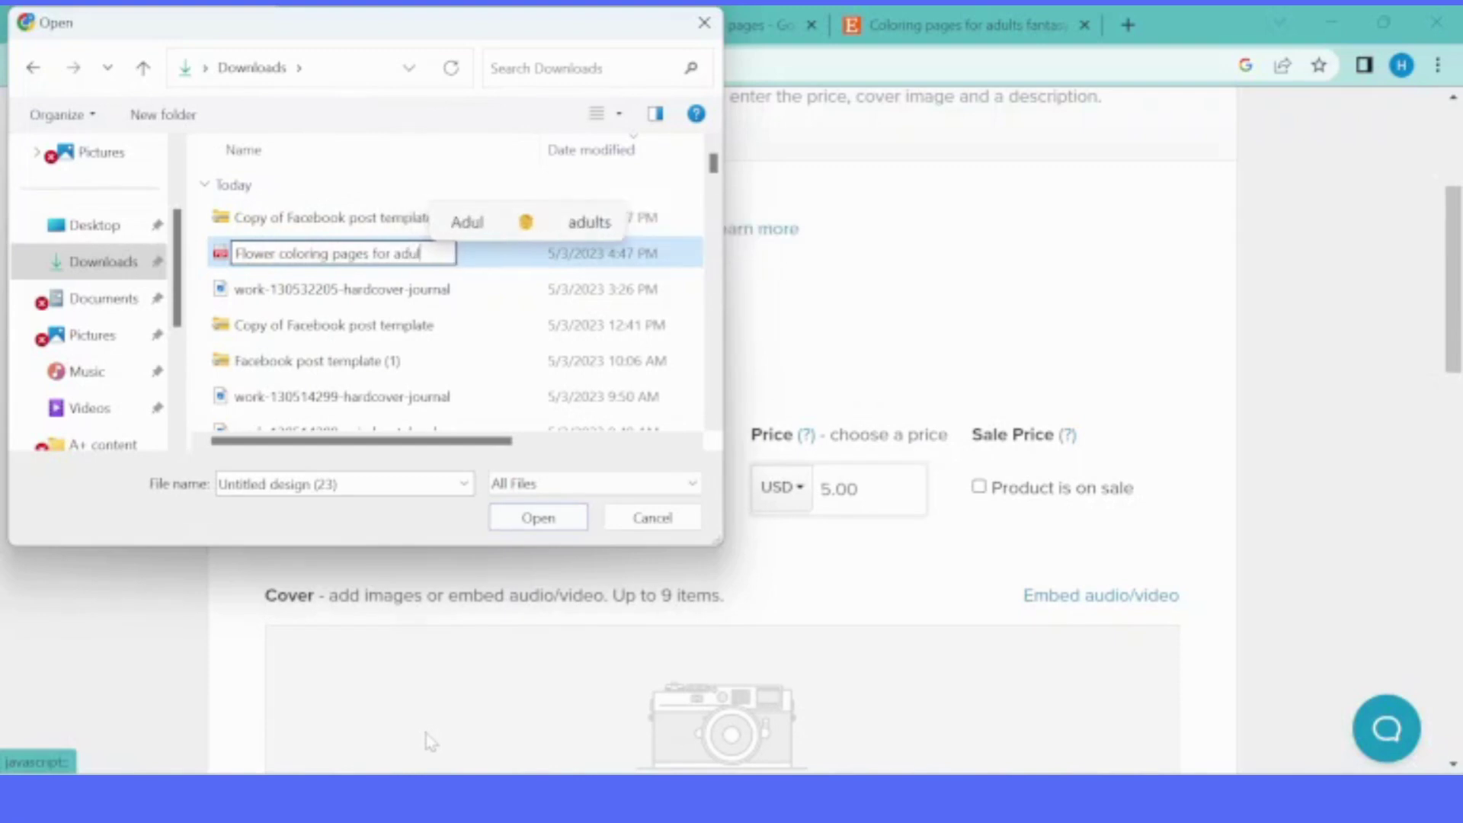
text(ts)
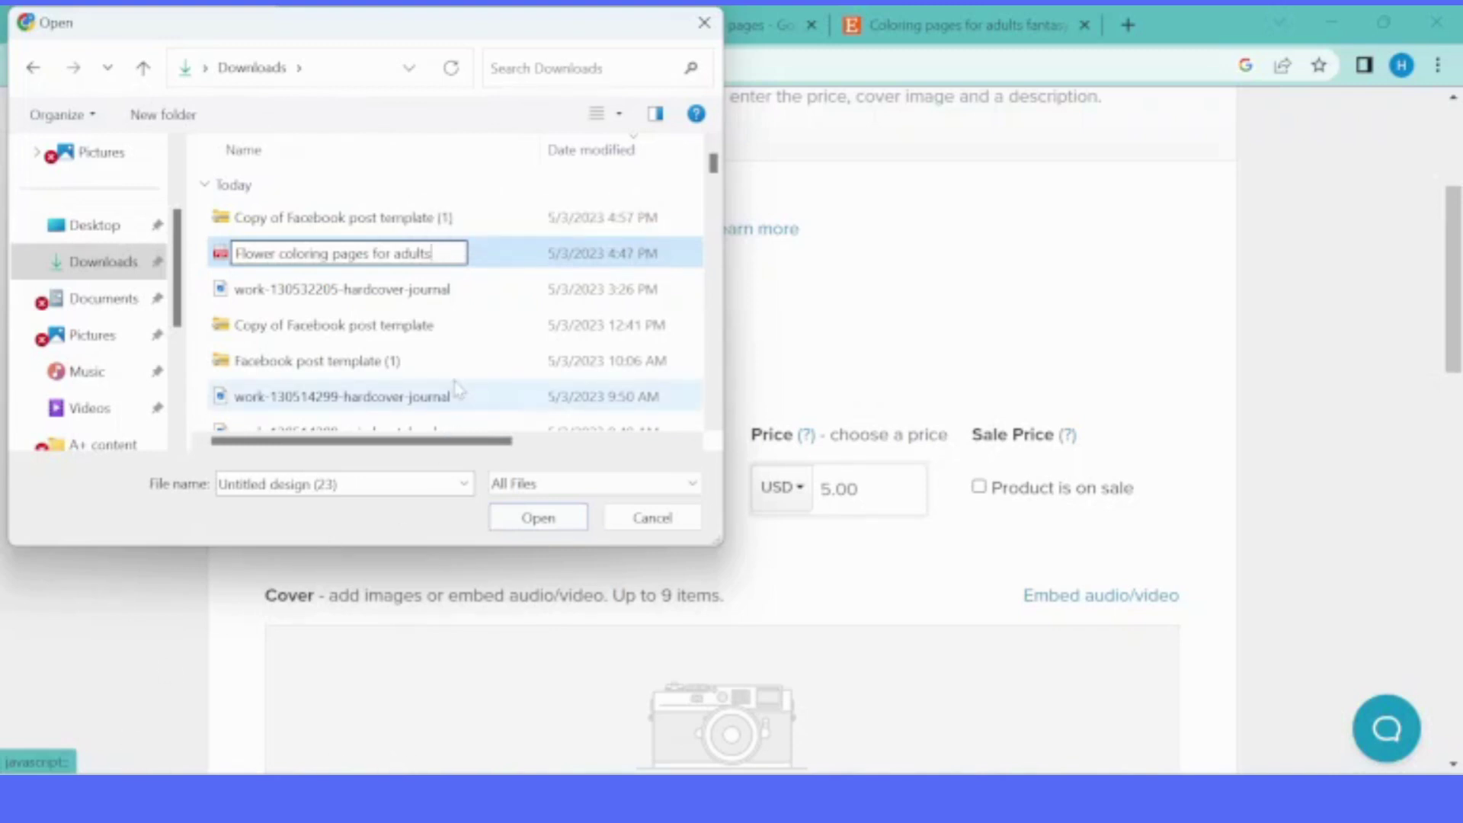
key(Return)
click(437, 263)
Step: Upload the Flower coloring pages for adults PDF and title the product 'Flower Coloring Pages for Adults For Relaxation and'
click(547, 521)
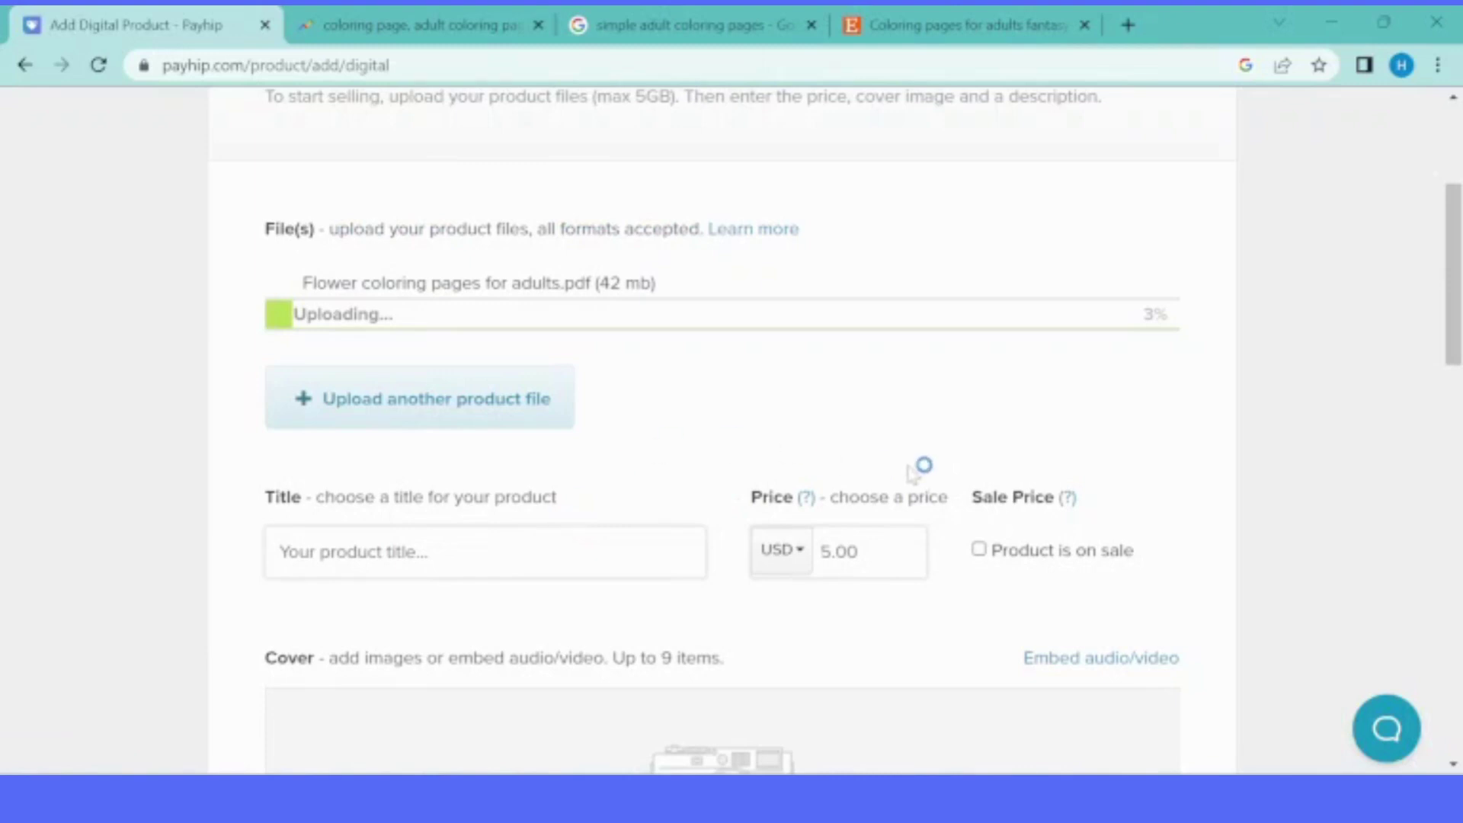
click(690, 552)
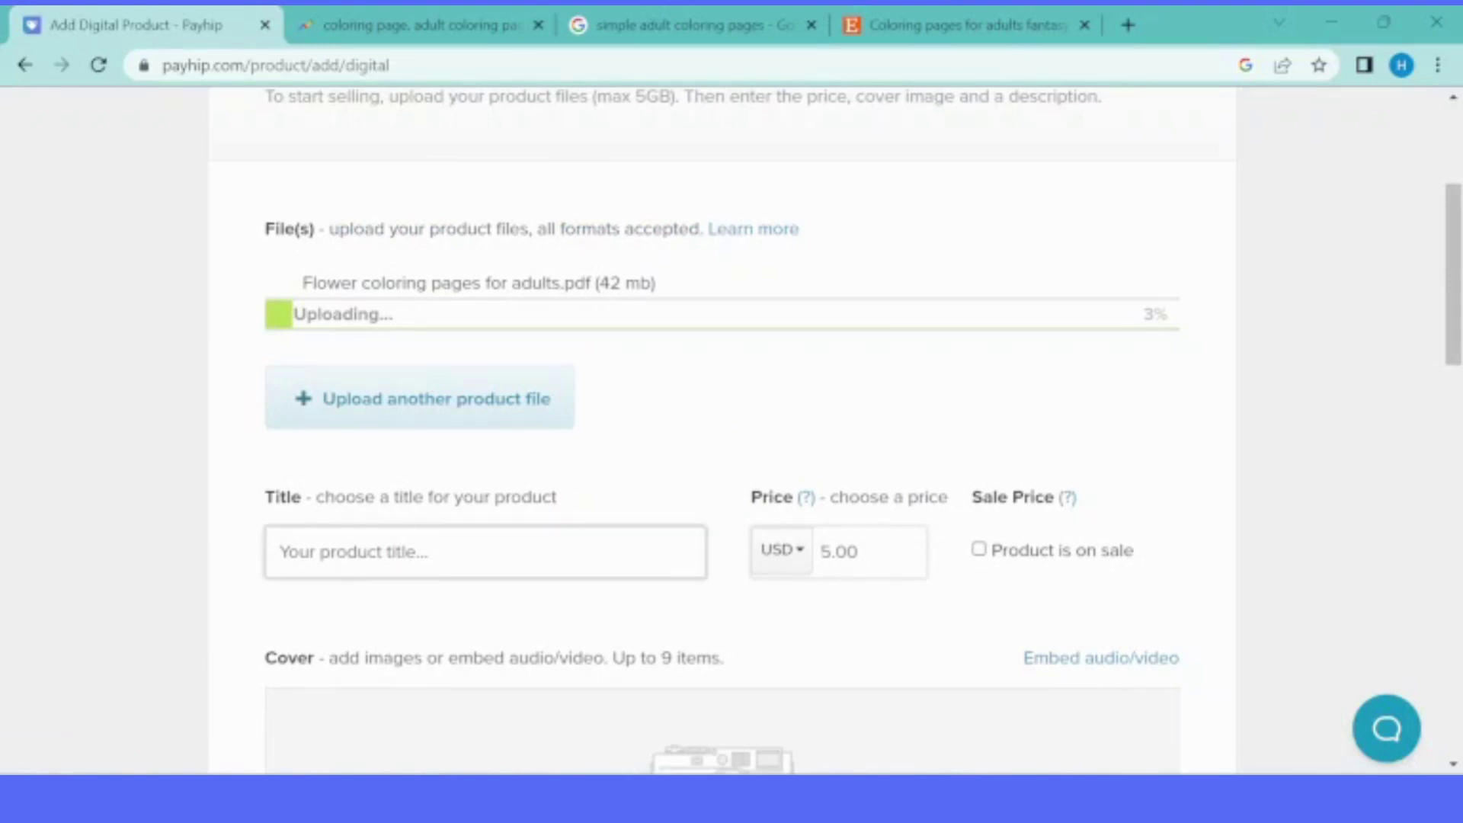
click(488, 552)
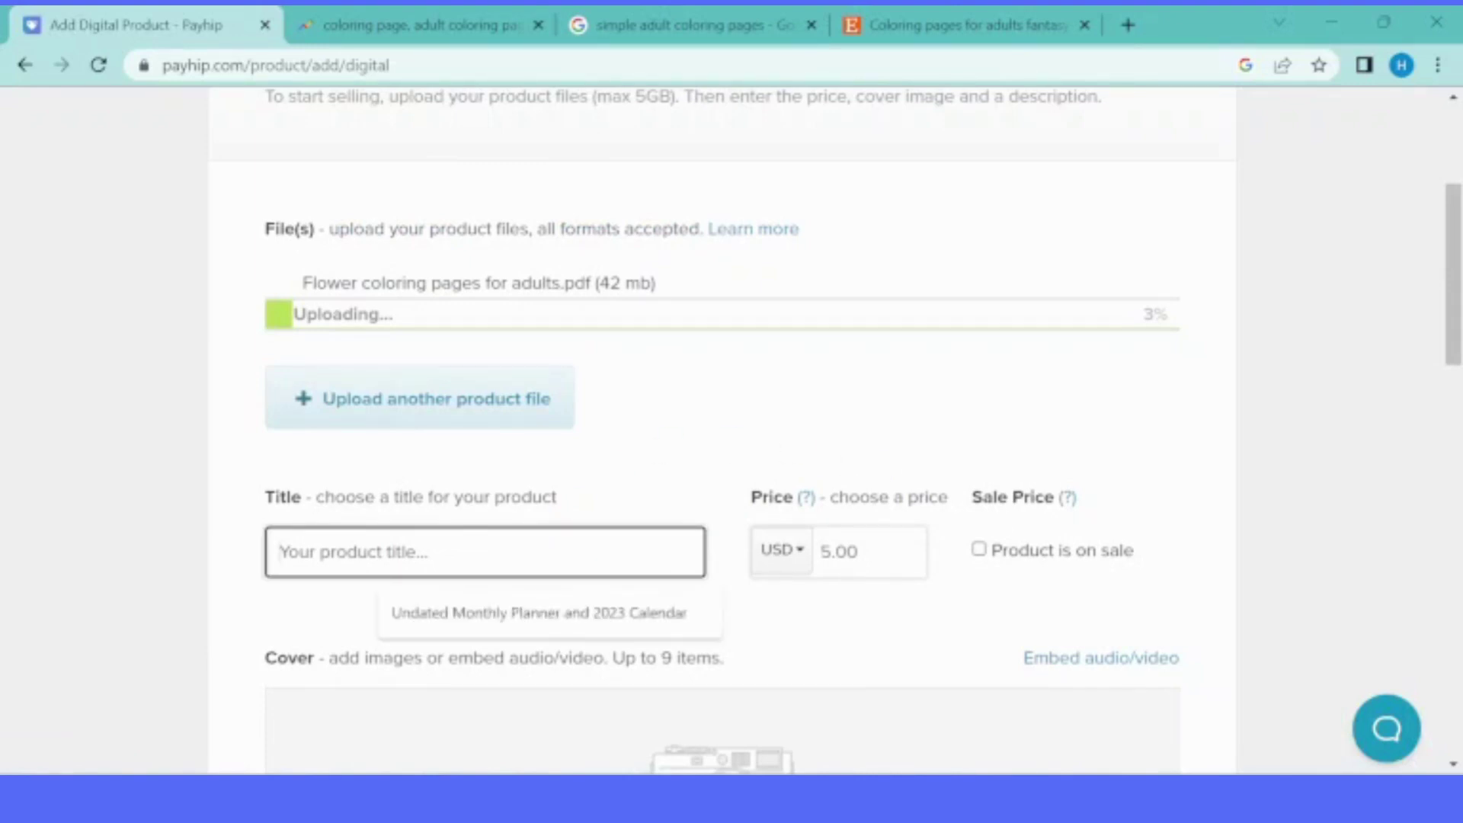
text(F)
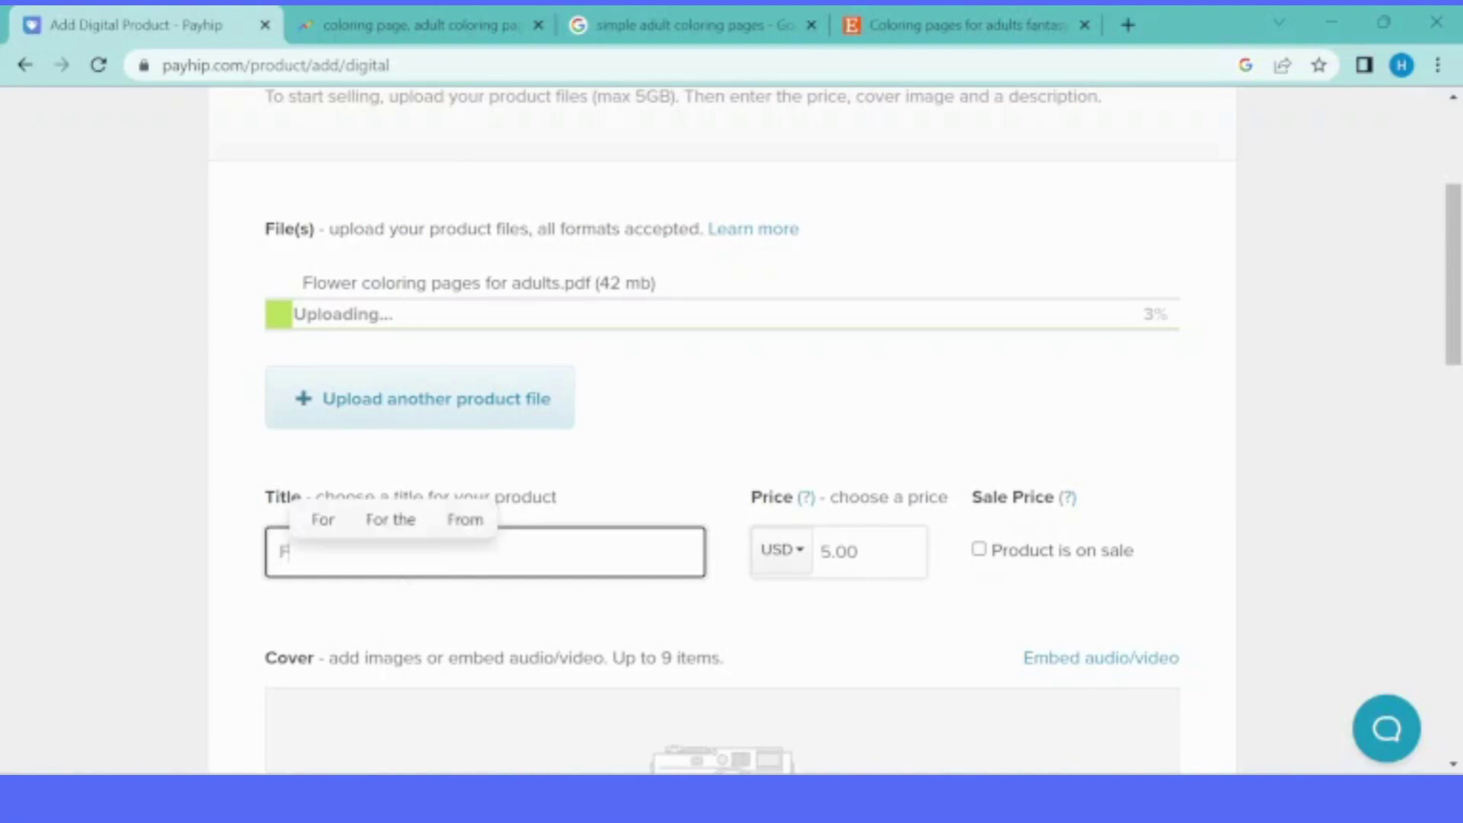
text(lower)
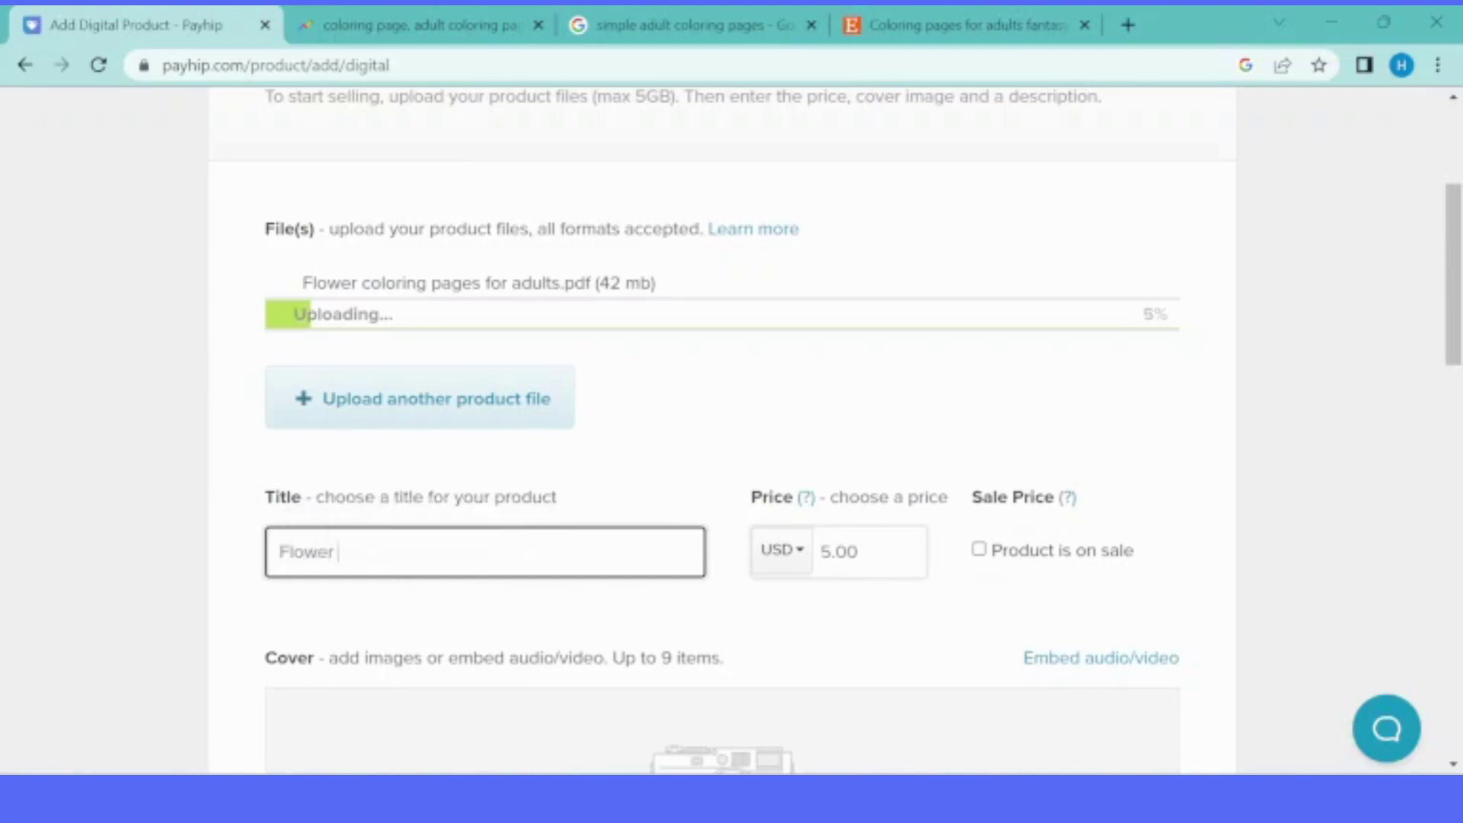
text( Coloring Pages for Adults For Relaxation and)
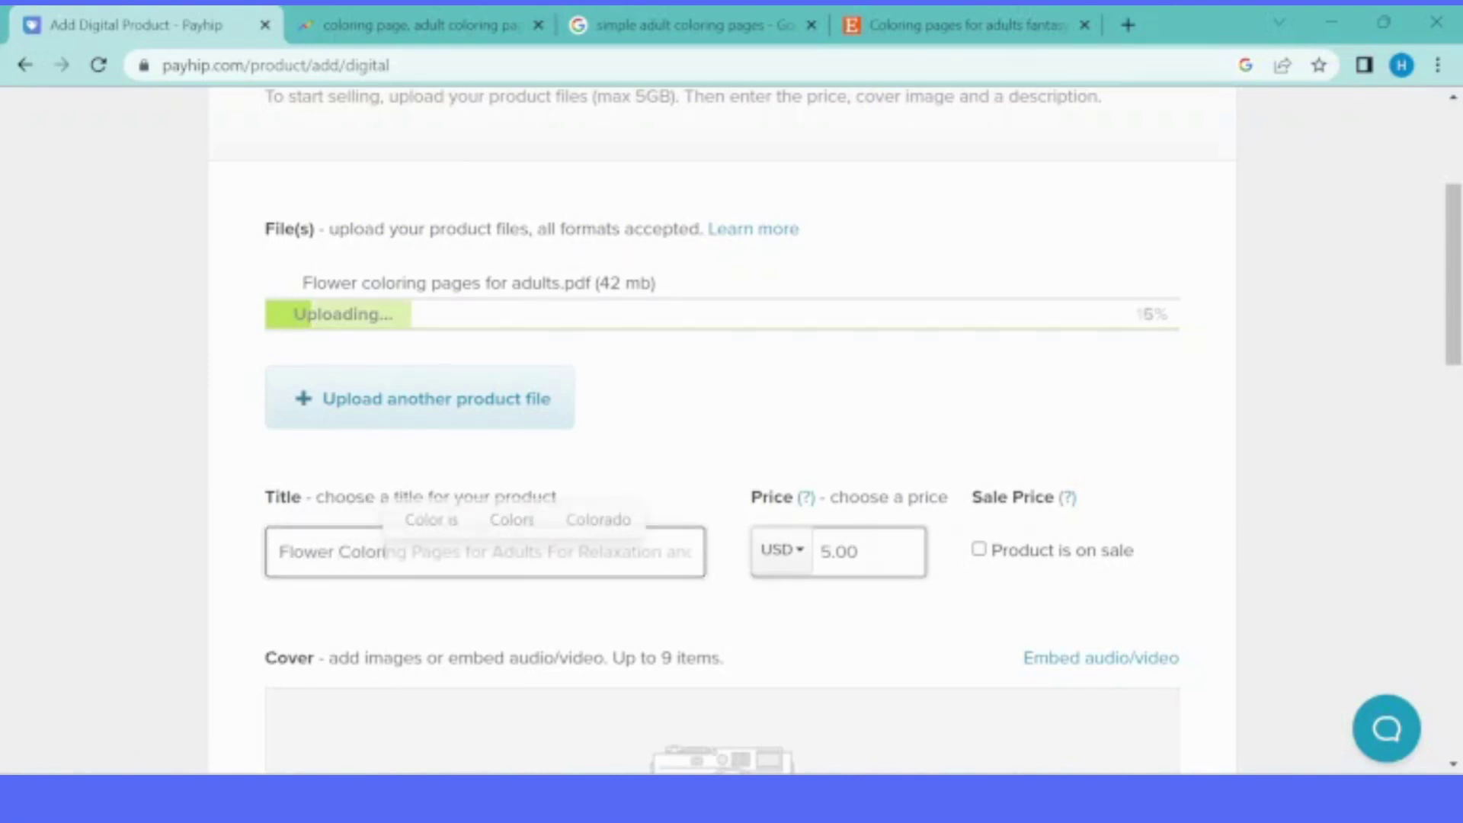
Step: Set the product price to 5.00 USD
key(Tab)
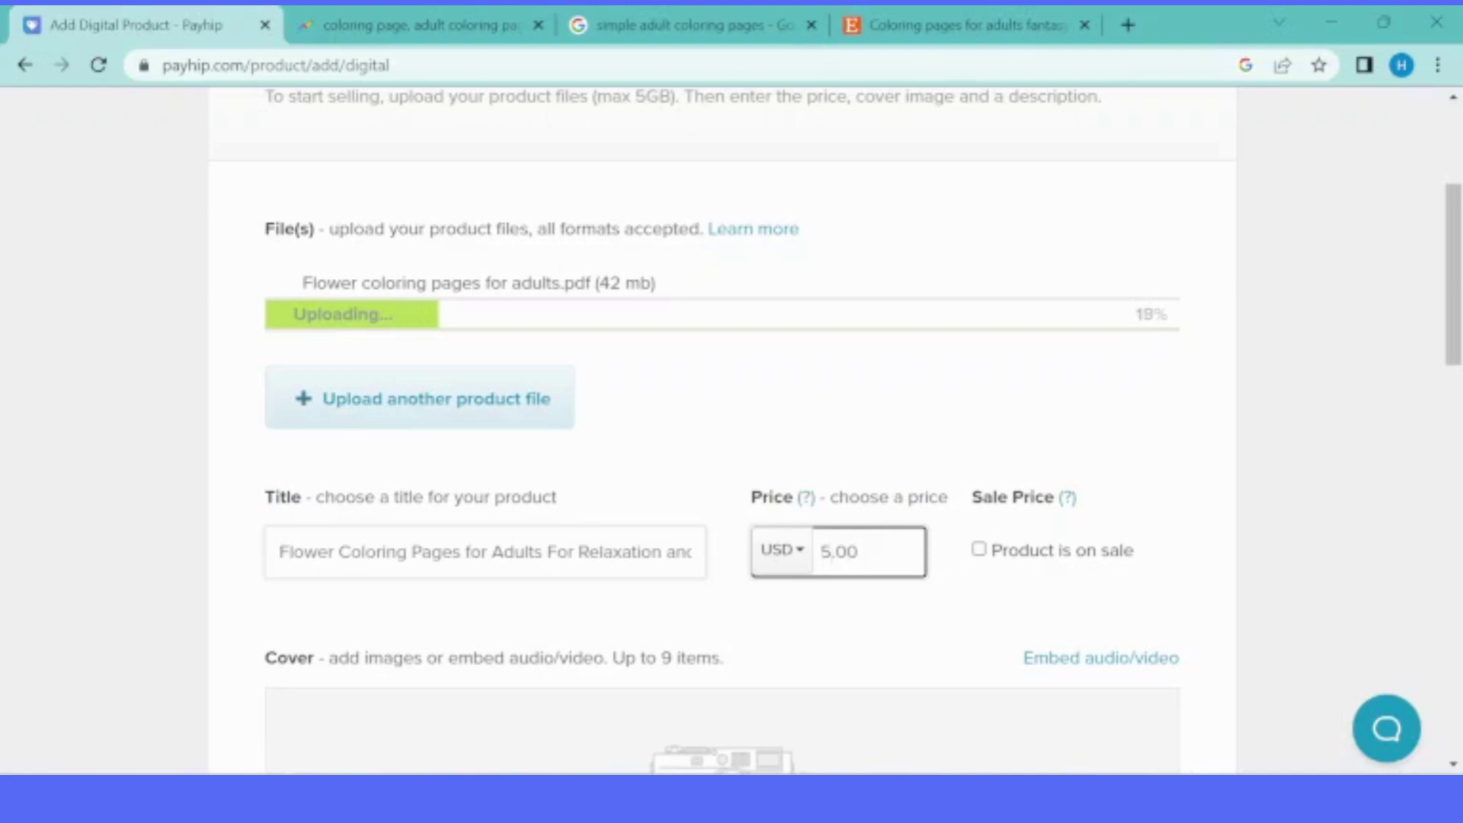
scroll(1454, 274, down, 3)
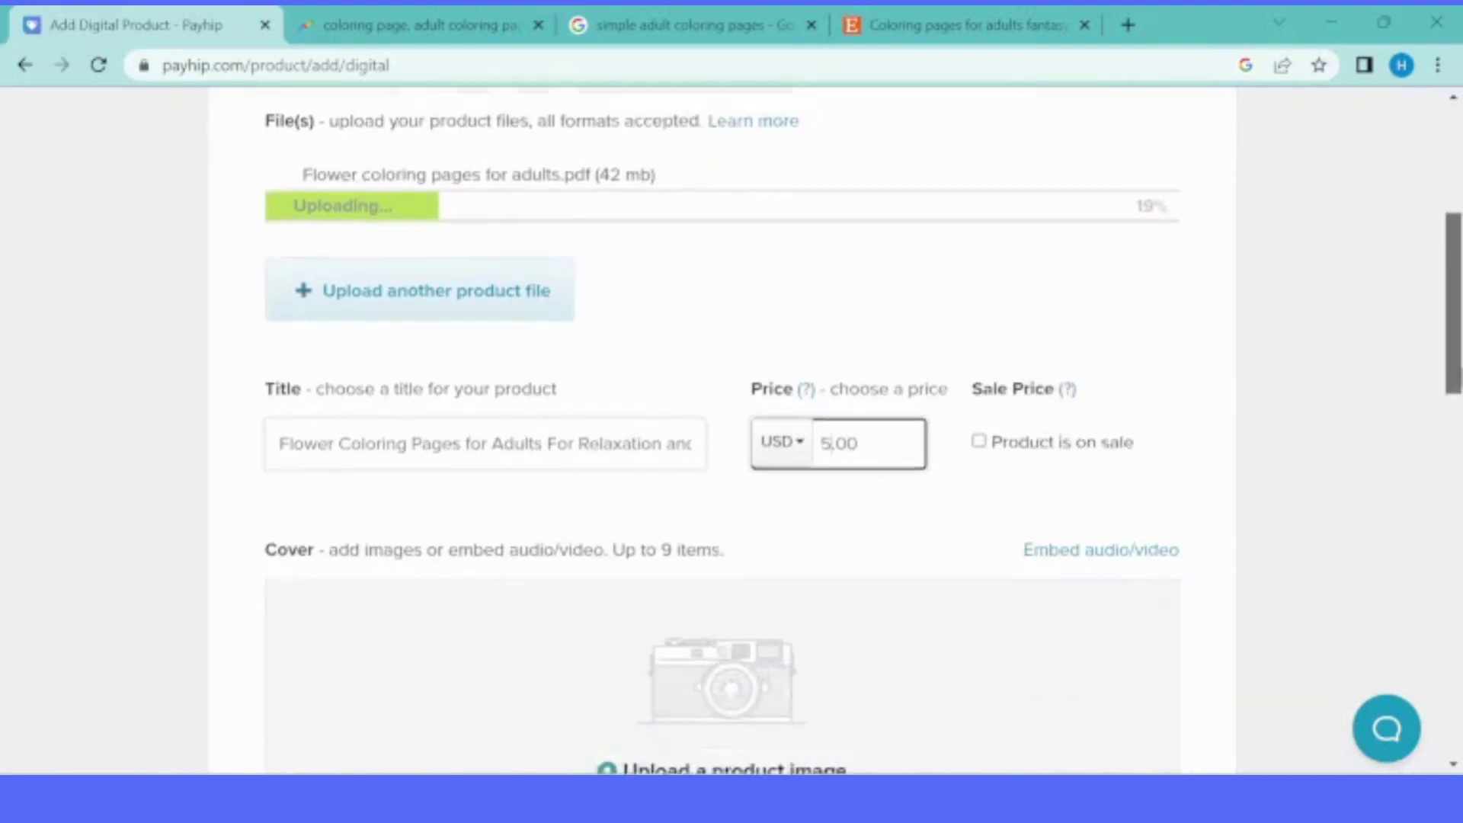
key(BackSpace)
text(5)
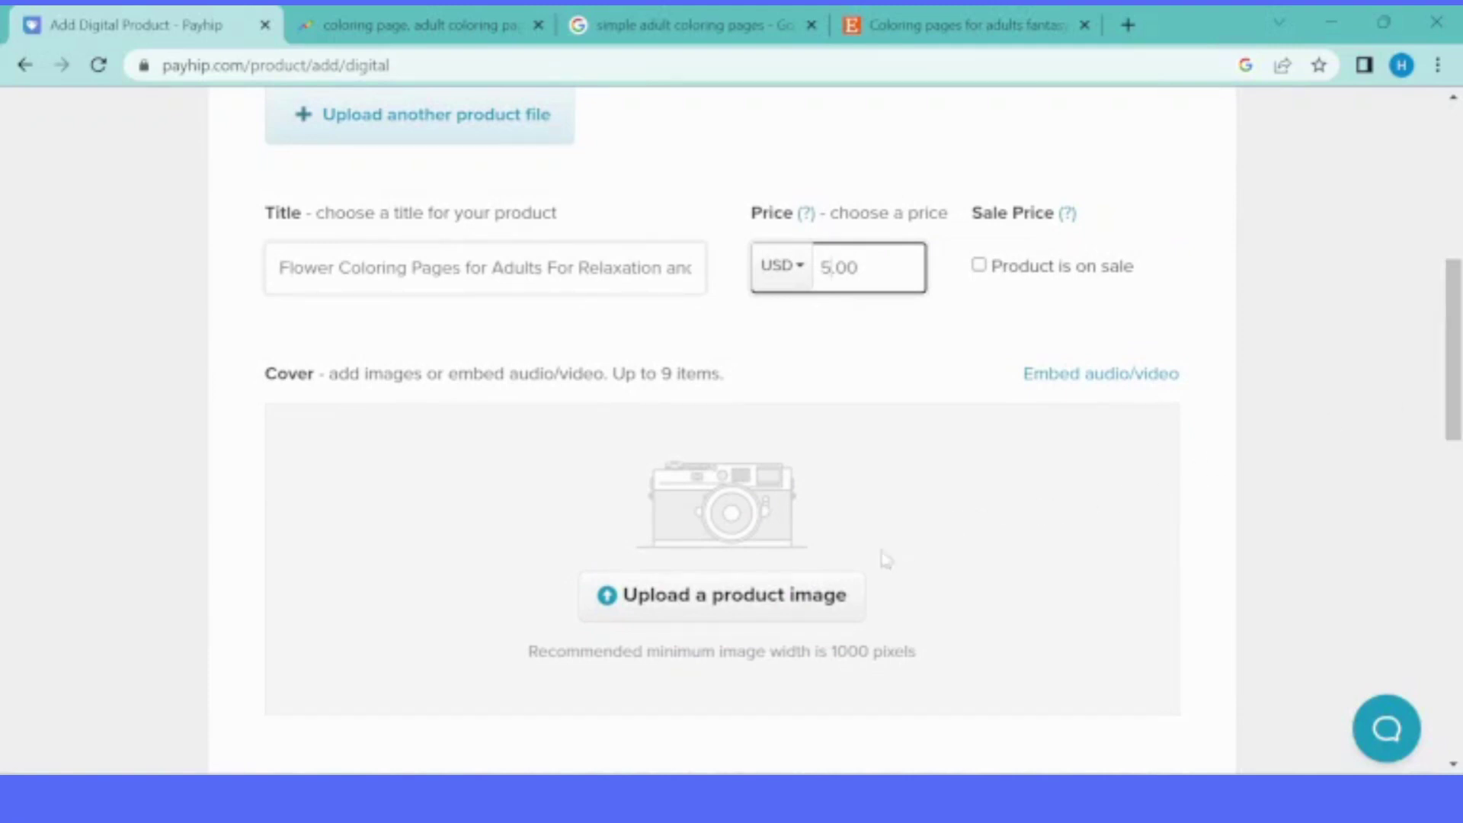
Step: Upload images 1, 2 and 3 from the Copy of Facebook post template (1) folder as cover images
click(743, 606)
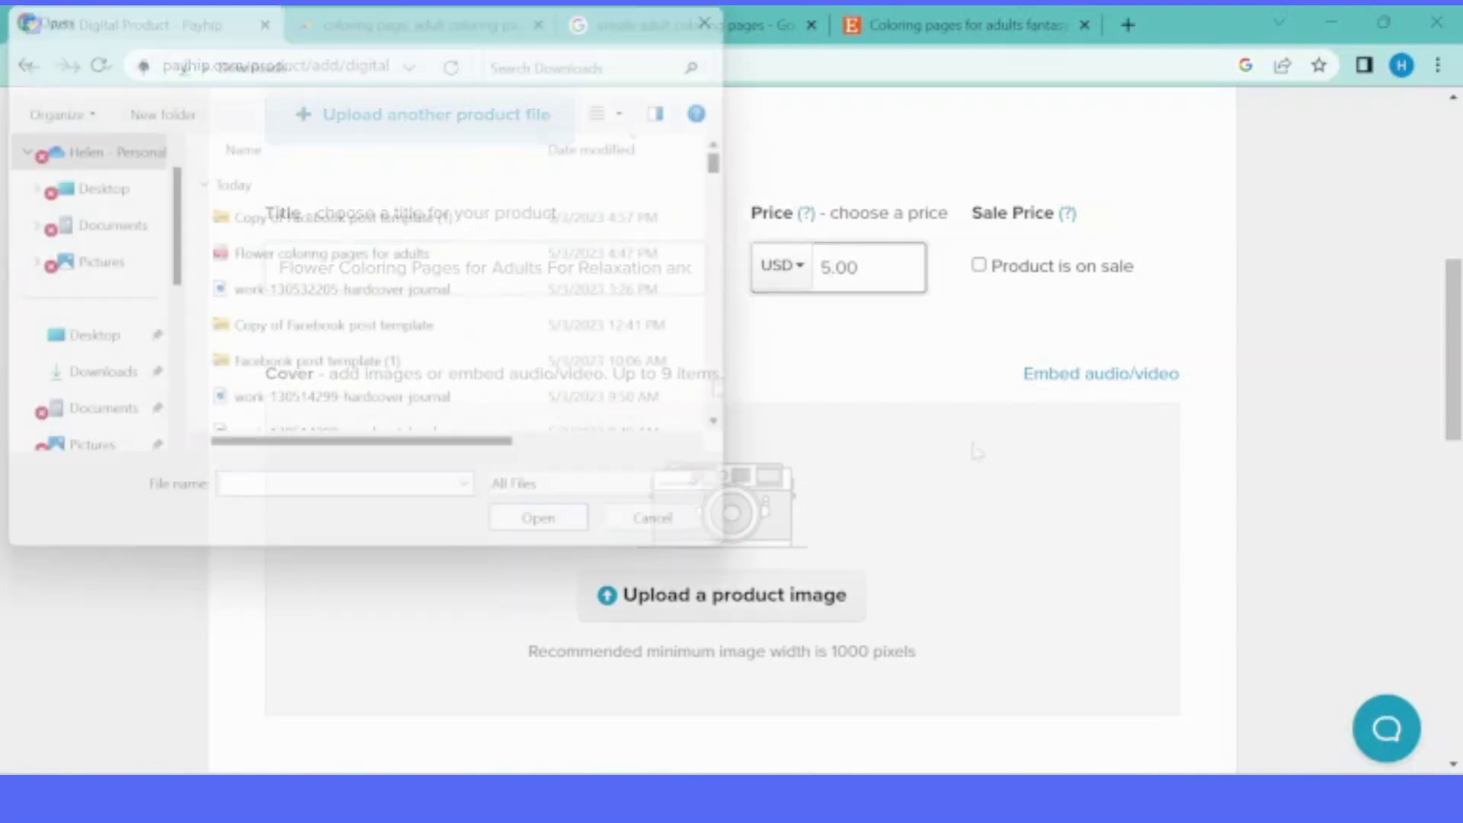
click(715, 422)
click(715, 422)
click(715, 421)
click(717, 423)
click(350, 384)
double_click(350, 384)
click(263, 219)
shift+click(231, 285)
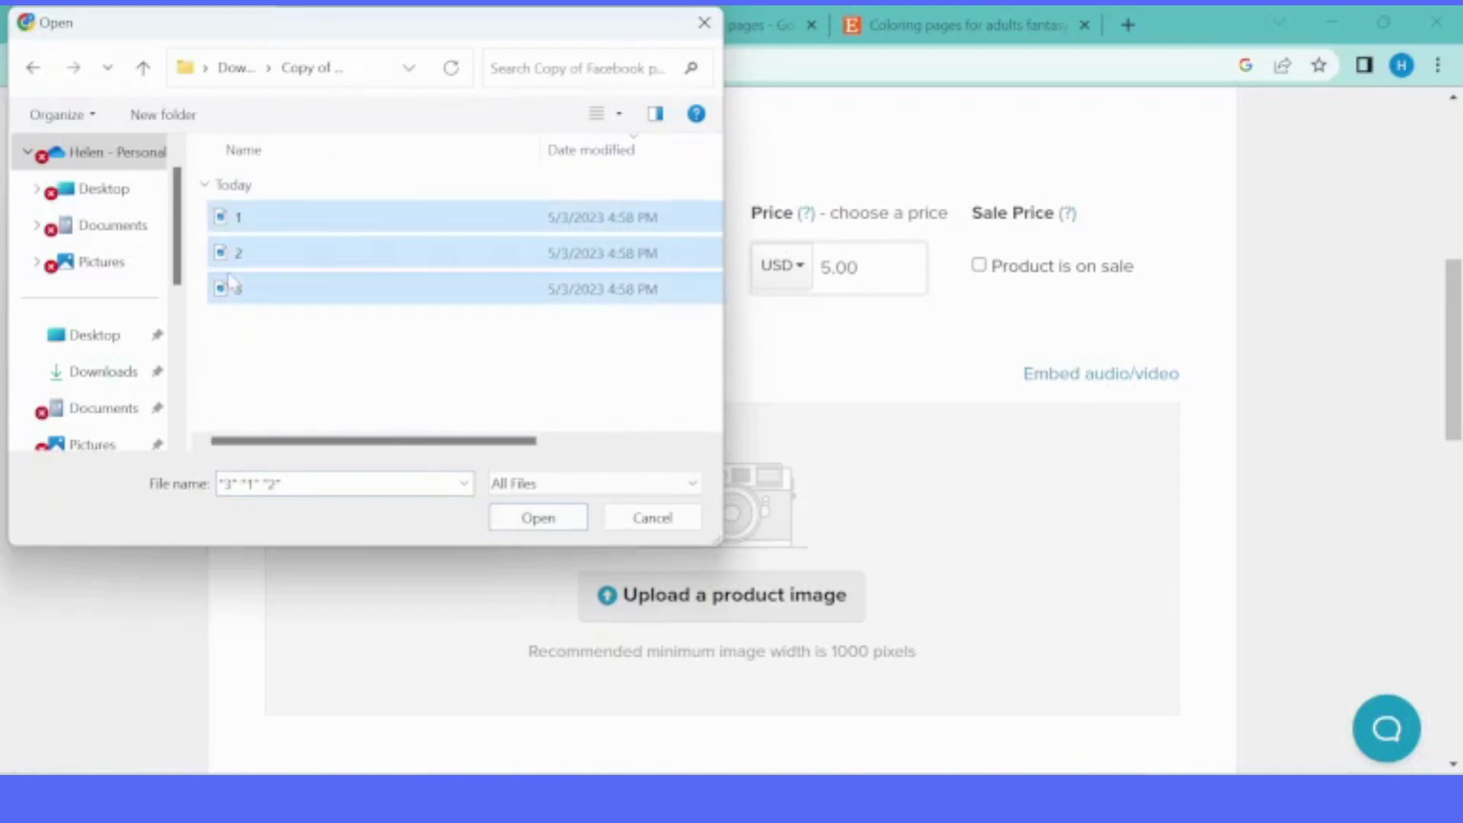
click(537, 518)
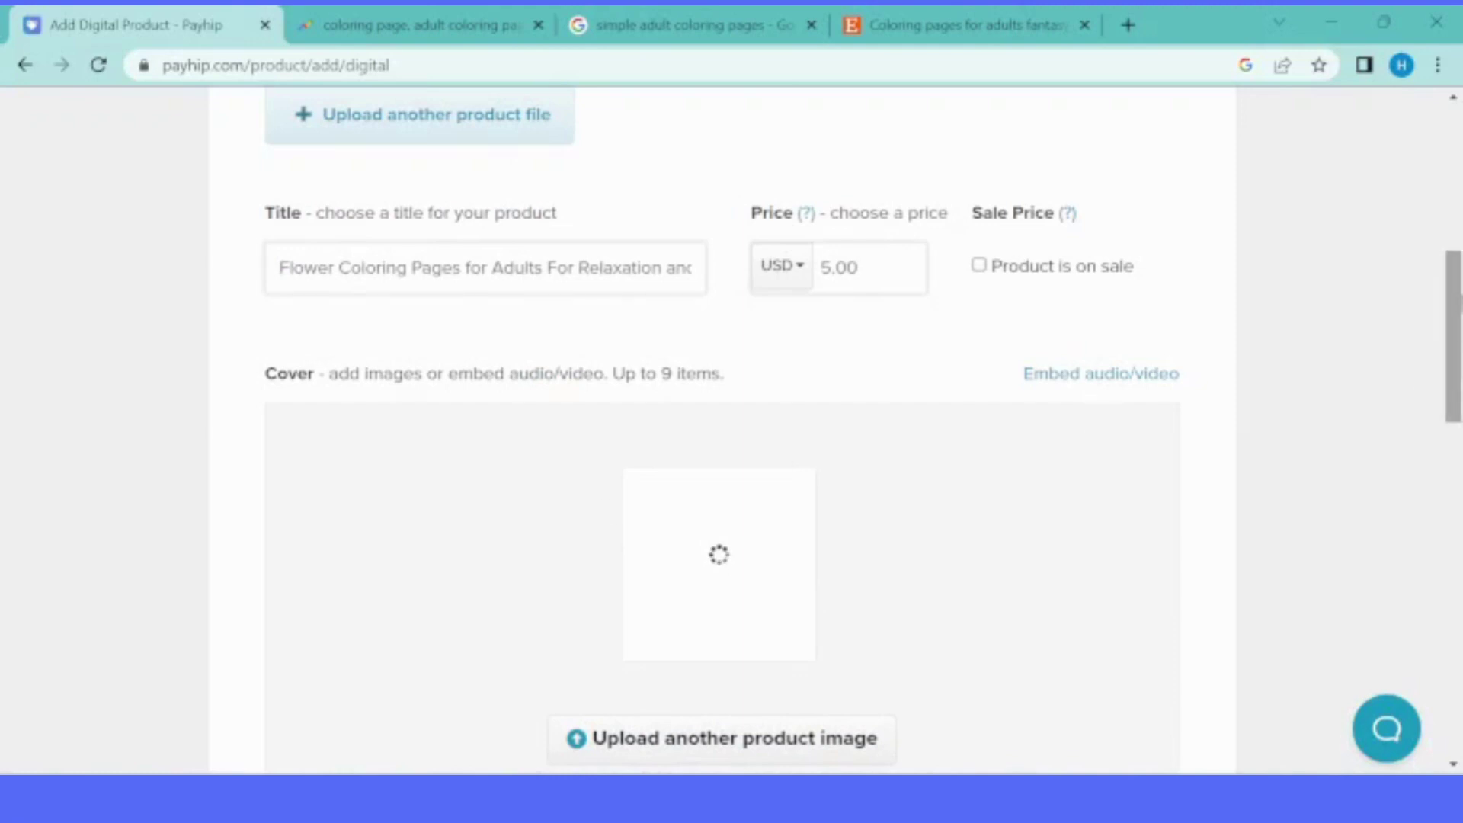
Step: Paste the prepared goal, terms and disclaimer description, then put each disclaimer bullet on its own line
drag(1455, 325, 1454, 509)
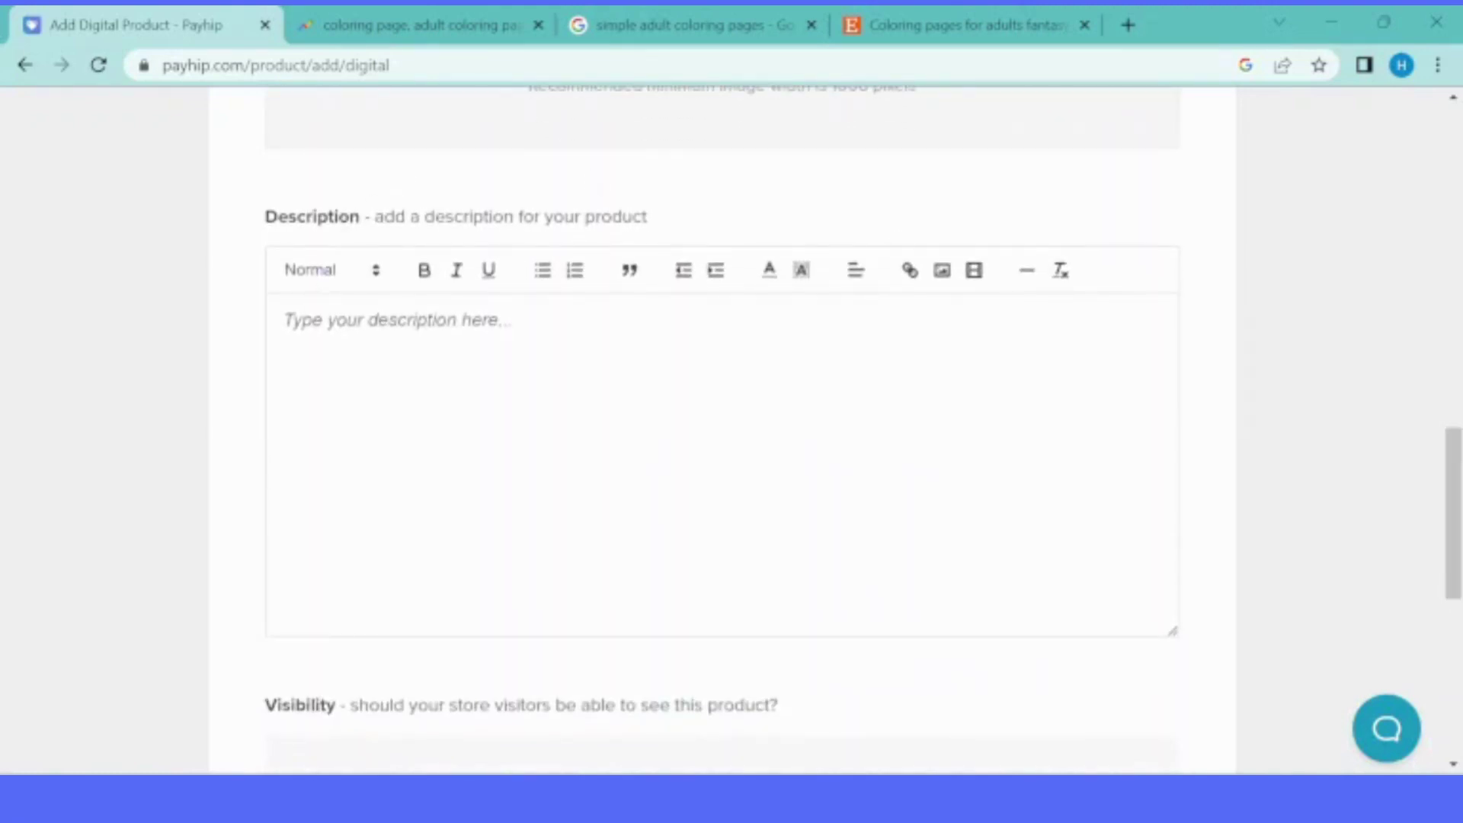
key(ctrl+v)
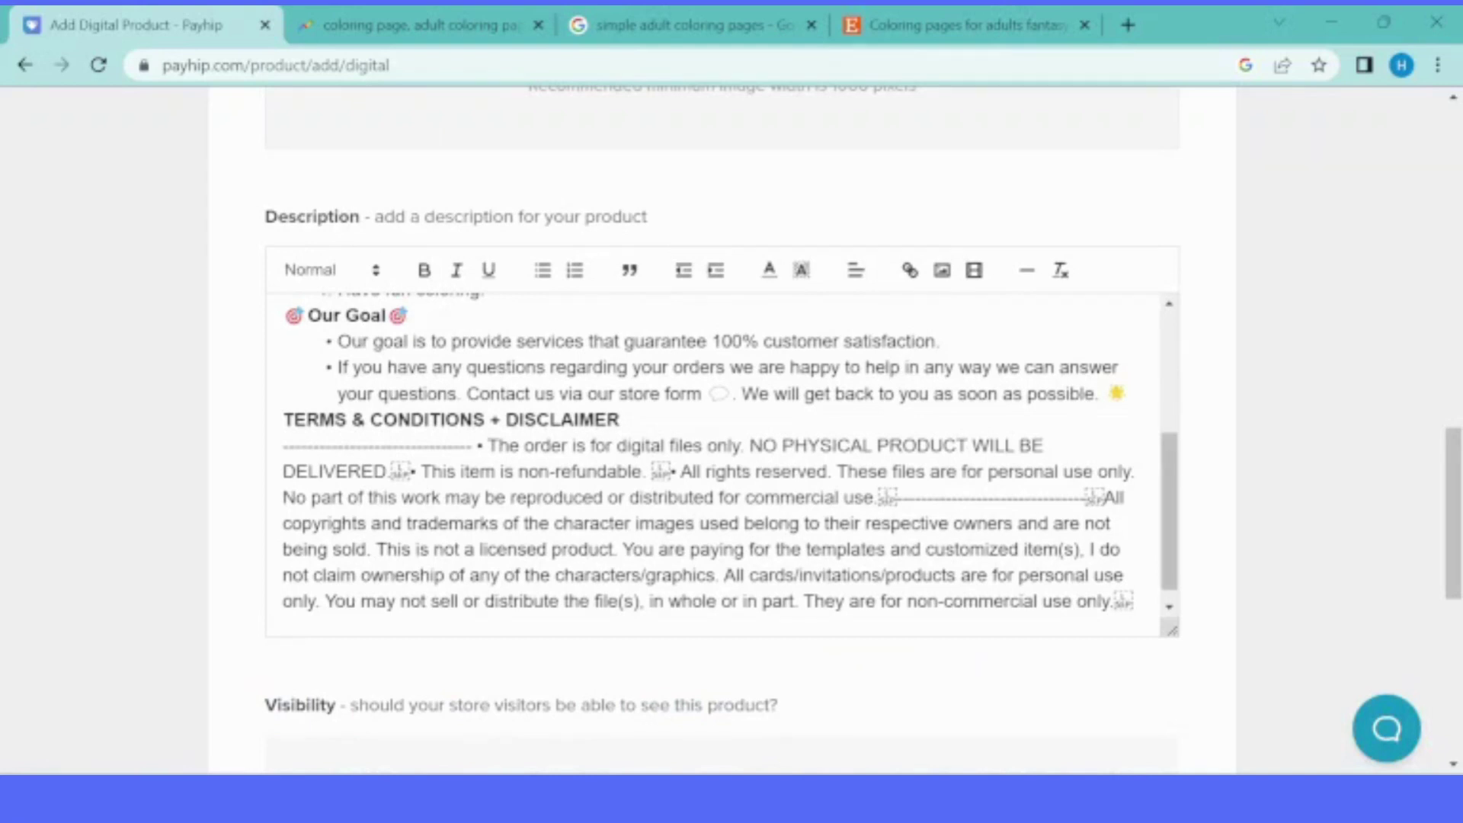
click(472, 446)
key(Return)
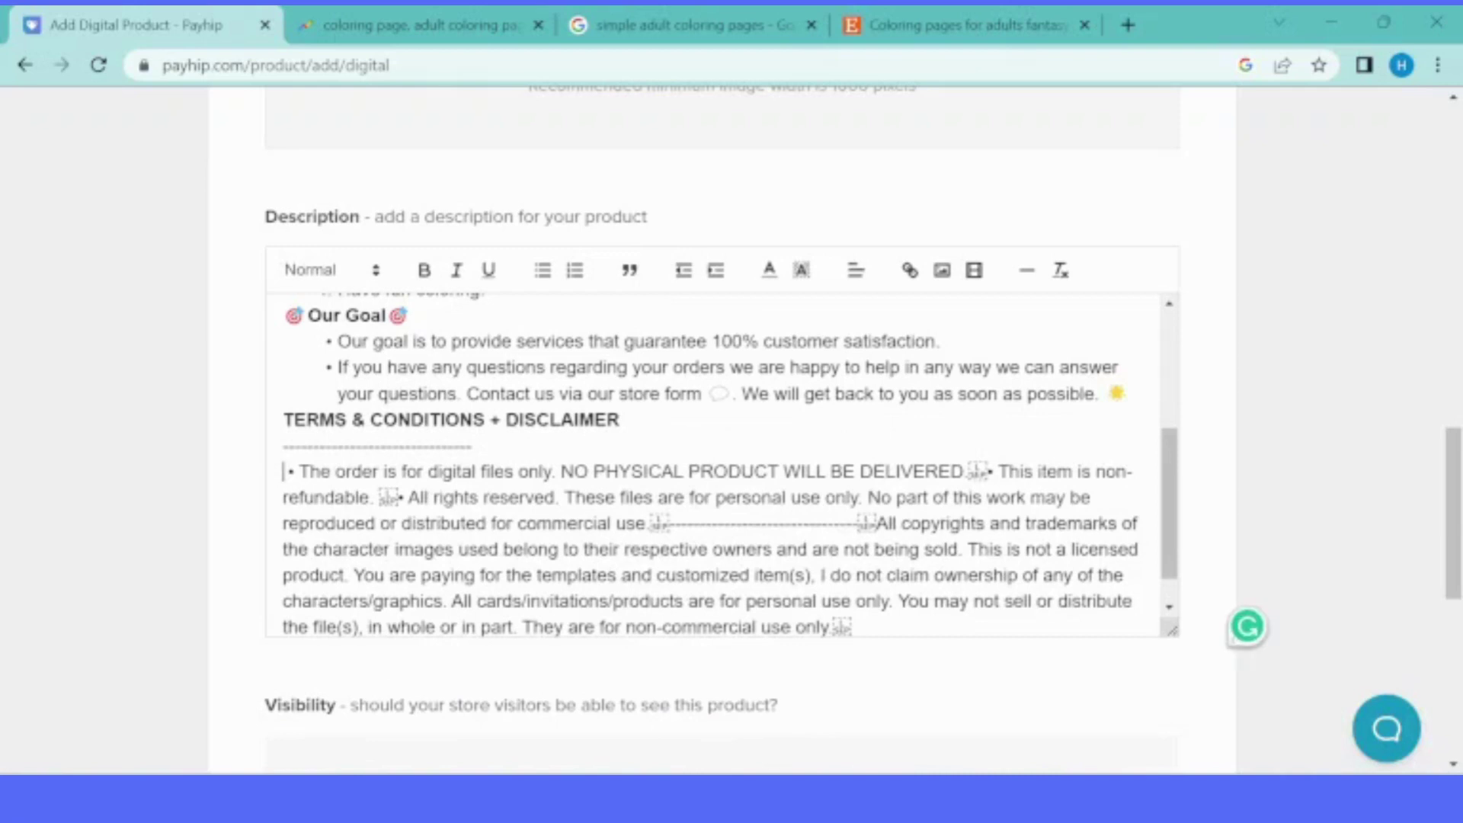
click(989, 472)
key(Return)
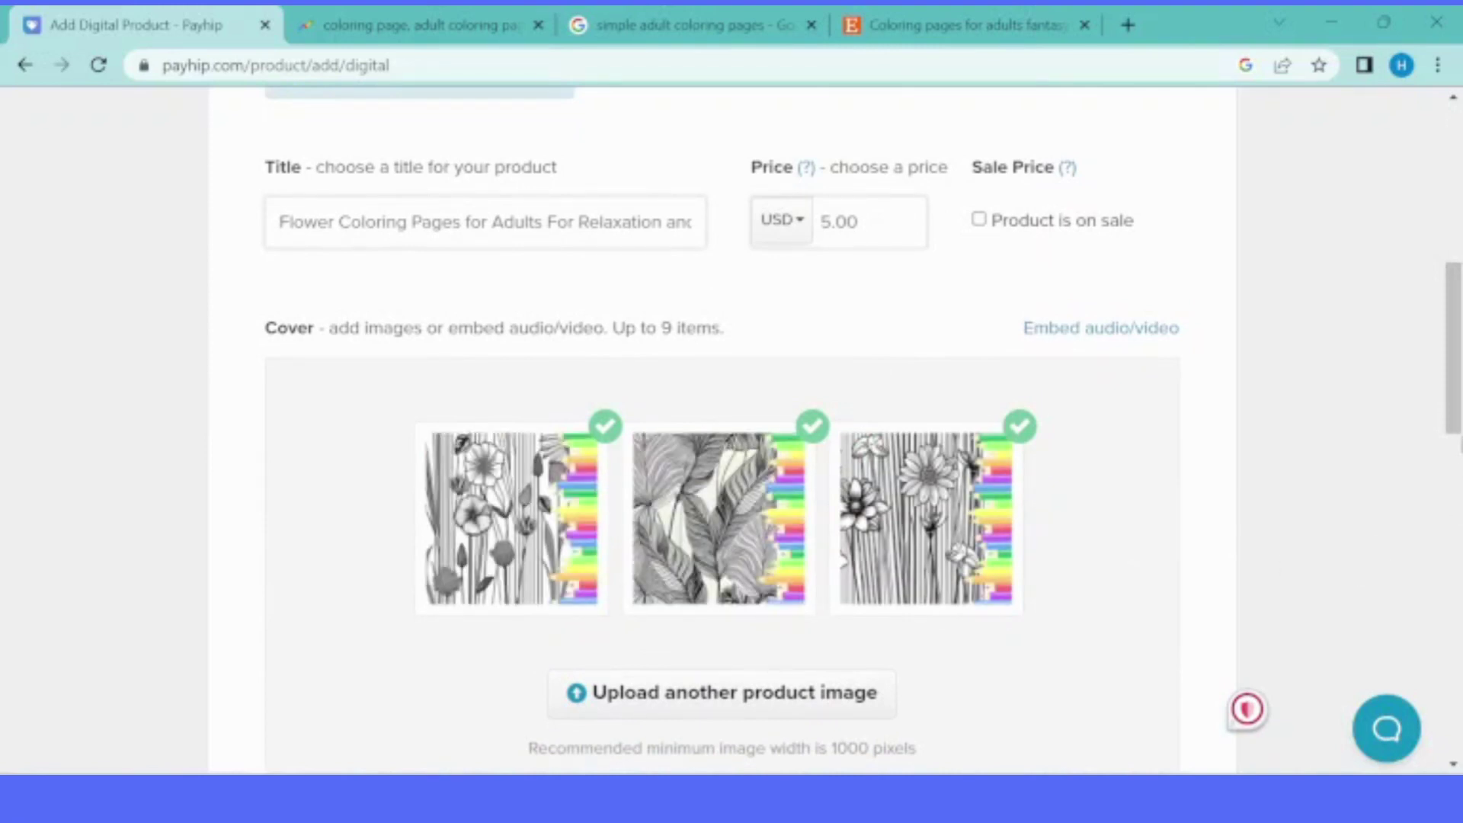
Step: Expand Advanced options to reveal variations, tax exemption, ebook and preview file settings
scroll(1454, 348, up, 5)
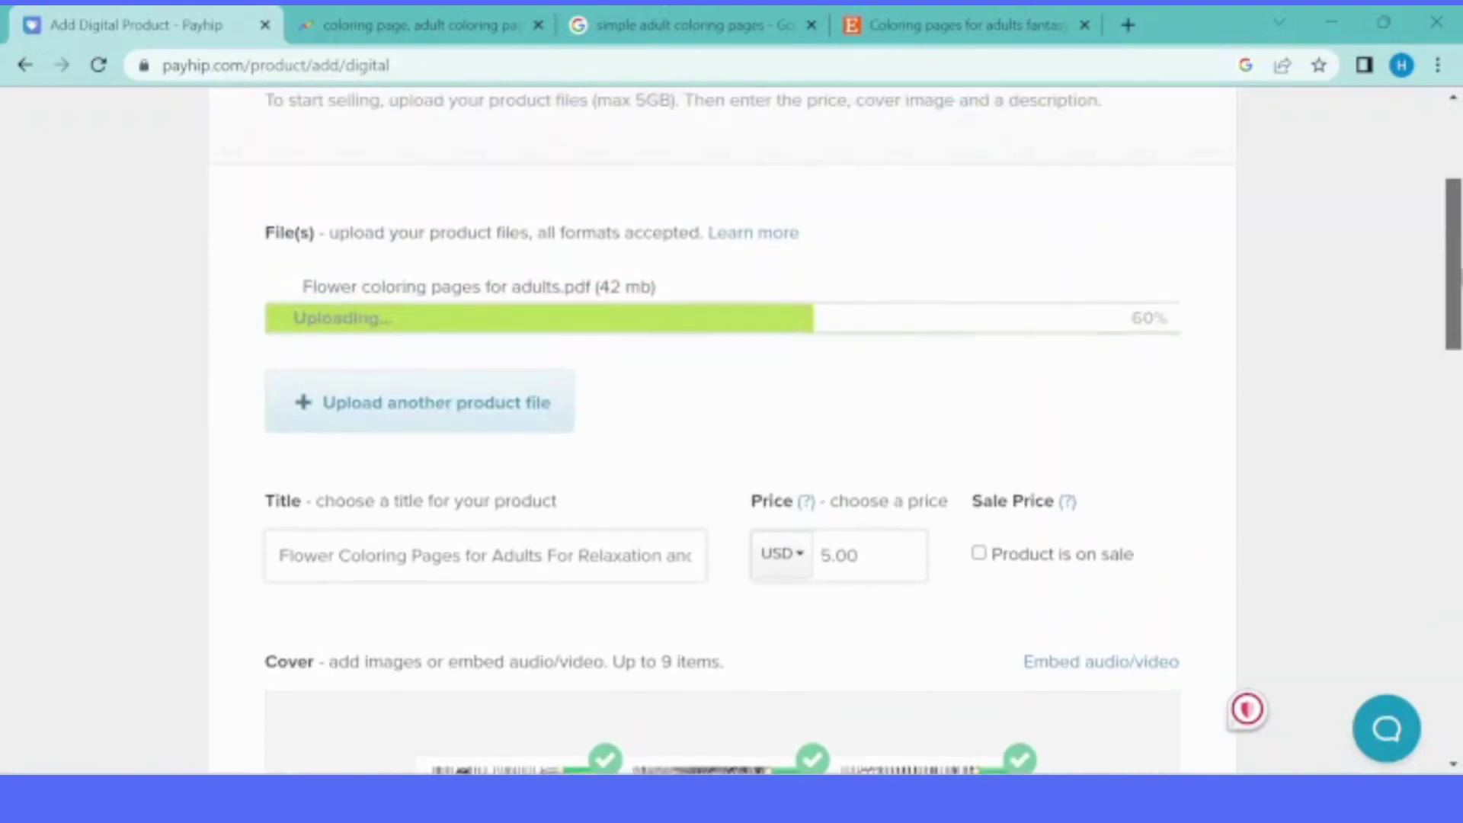
scroll(1454, 348, down, 14)
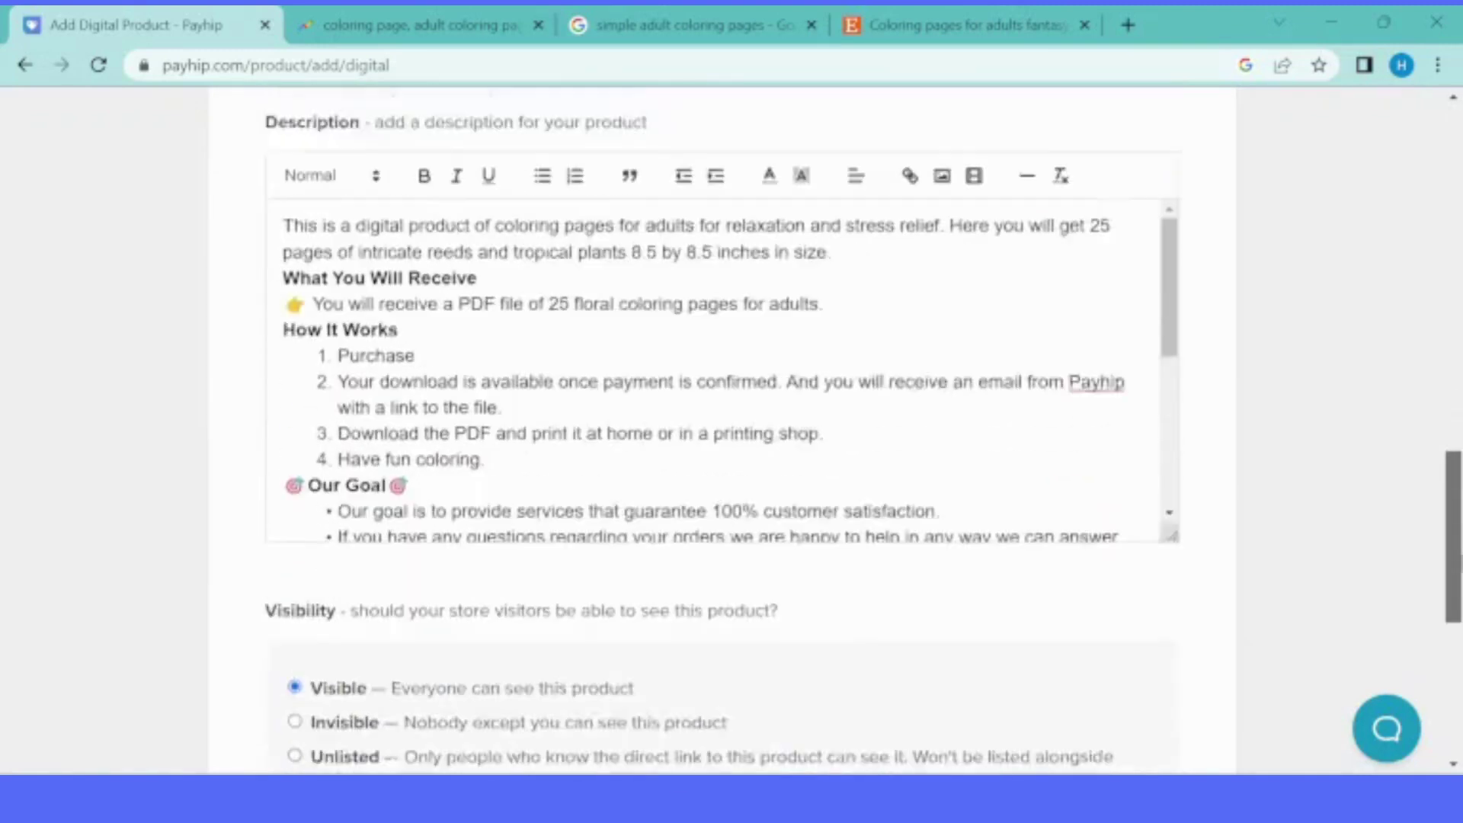
scroll(1242, 215, down, 7)
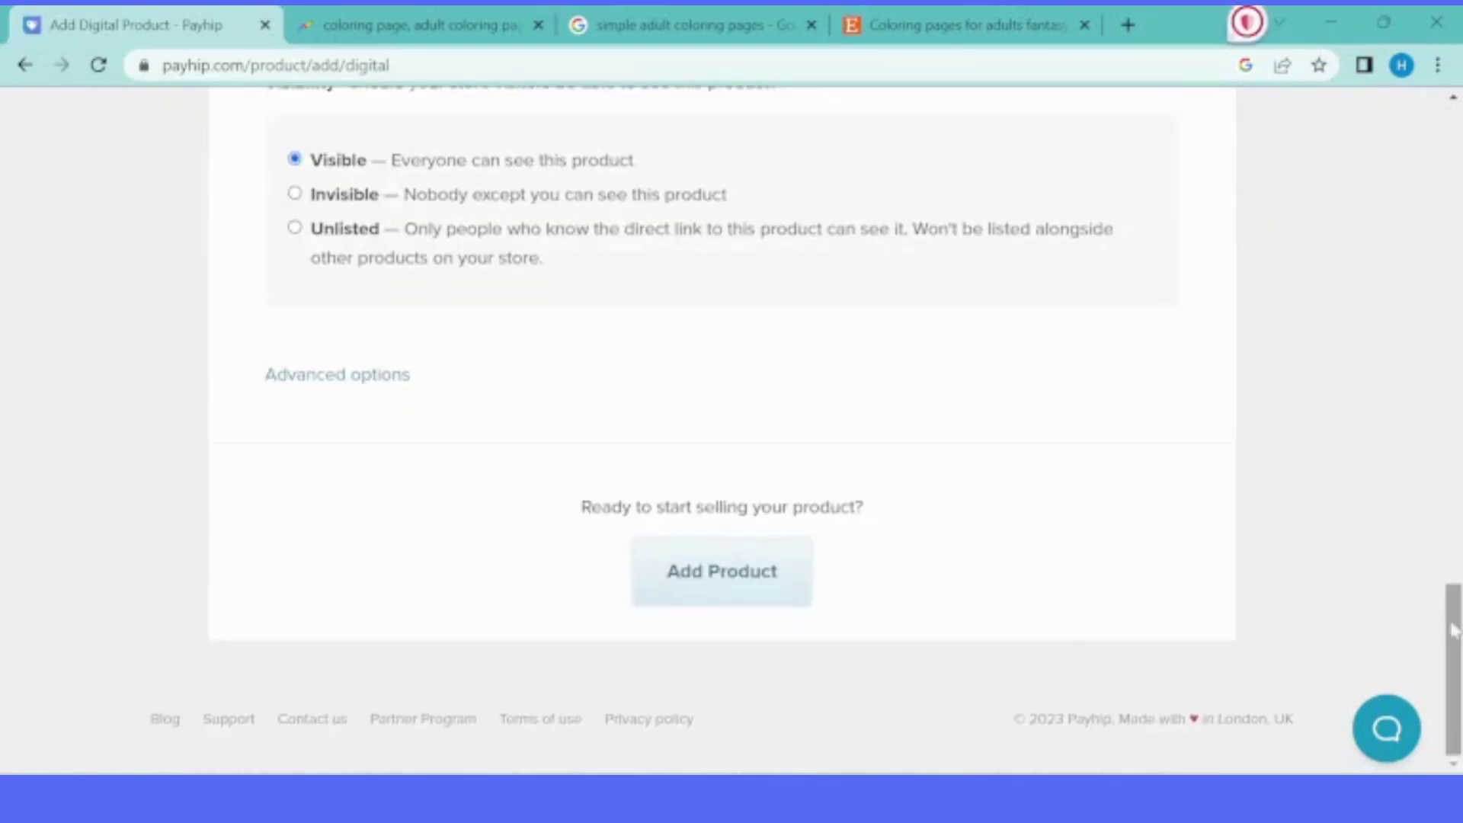
drag(1450, 620, 1451, 573)
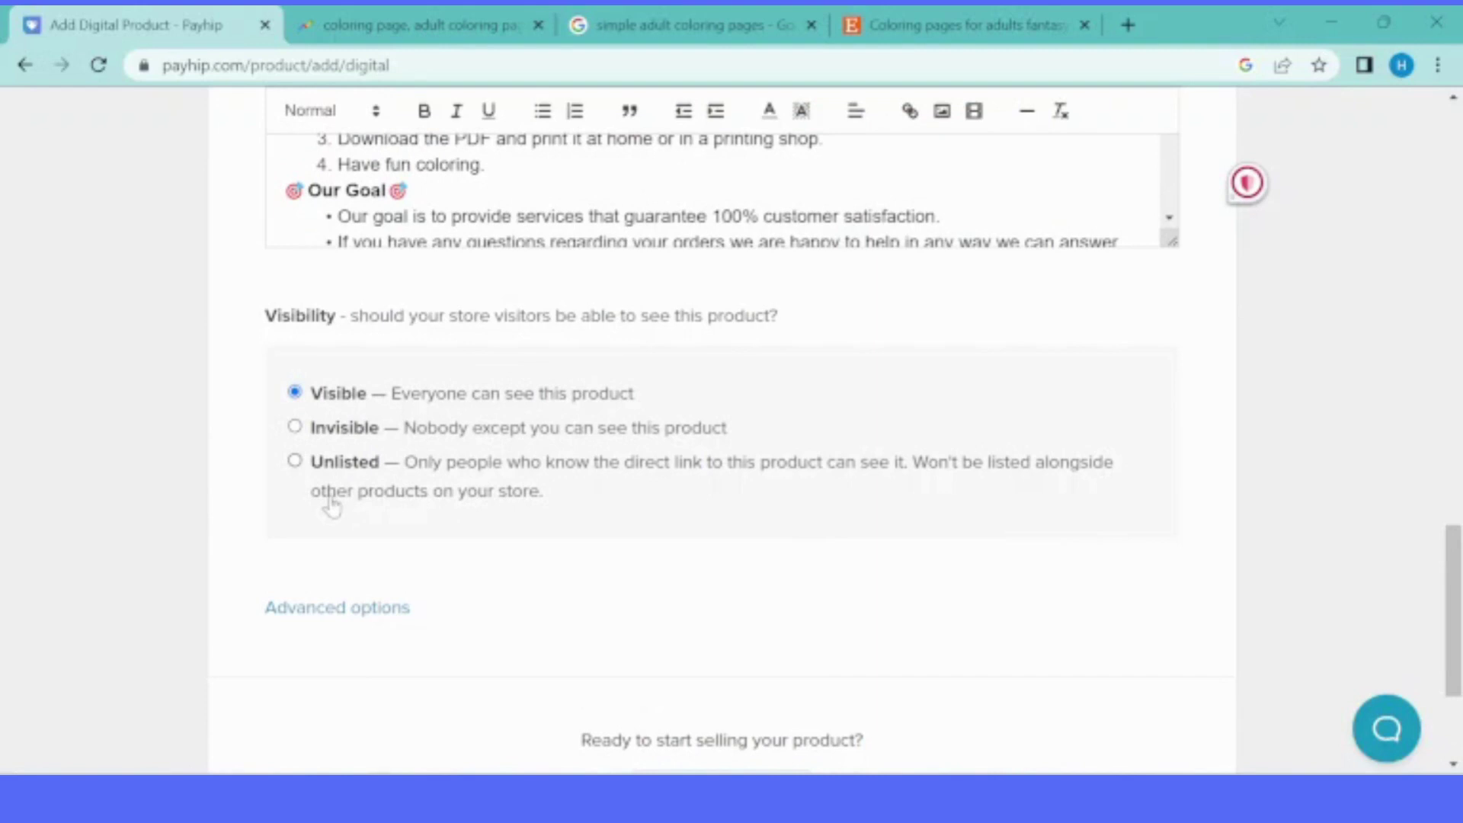
click(366, 615)
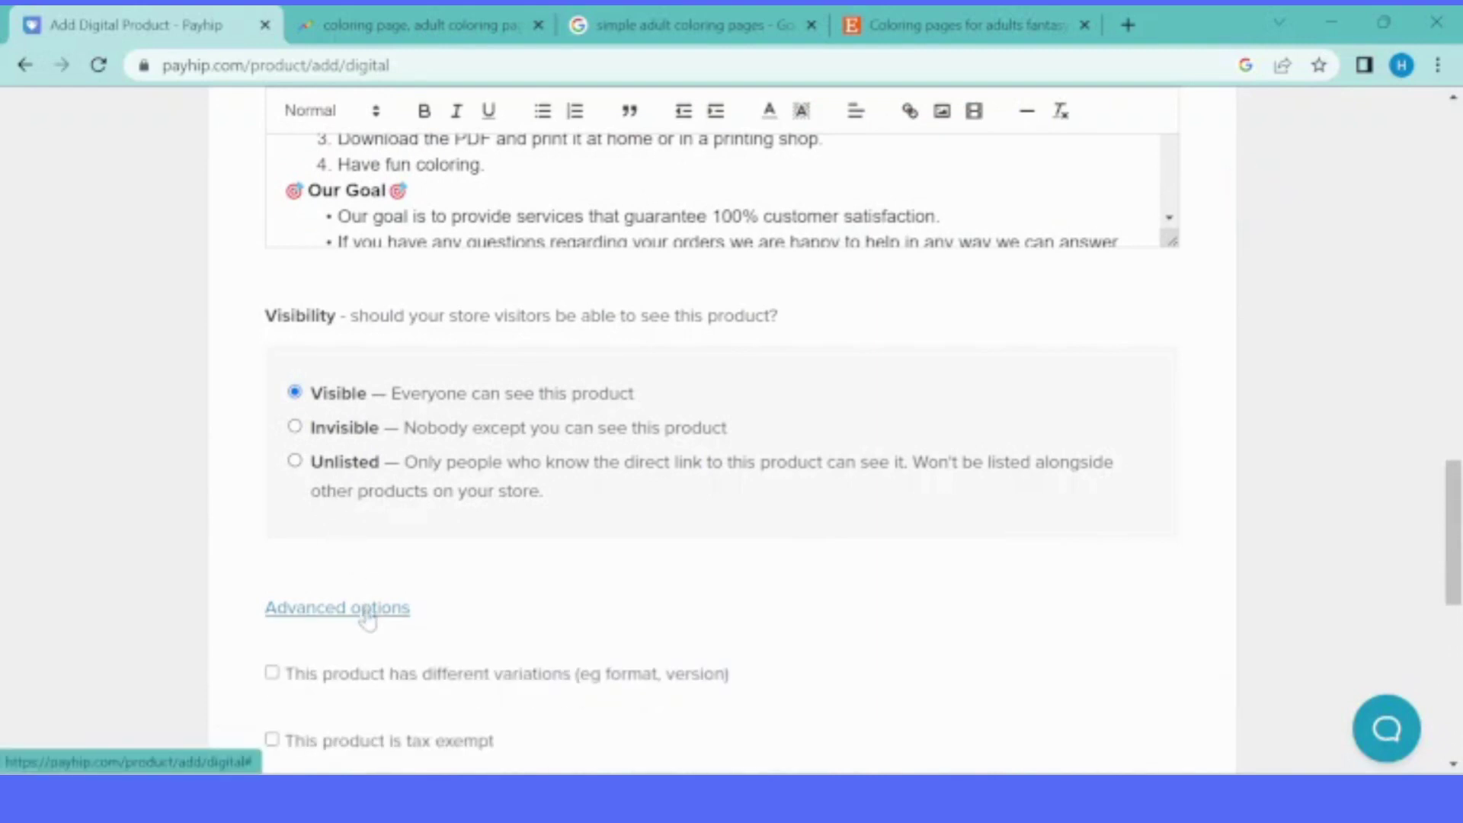
scroll(1452, 533, down, 3)
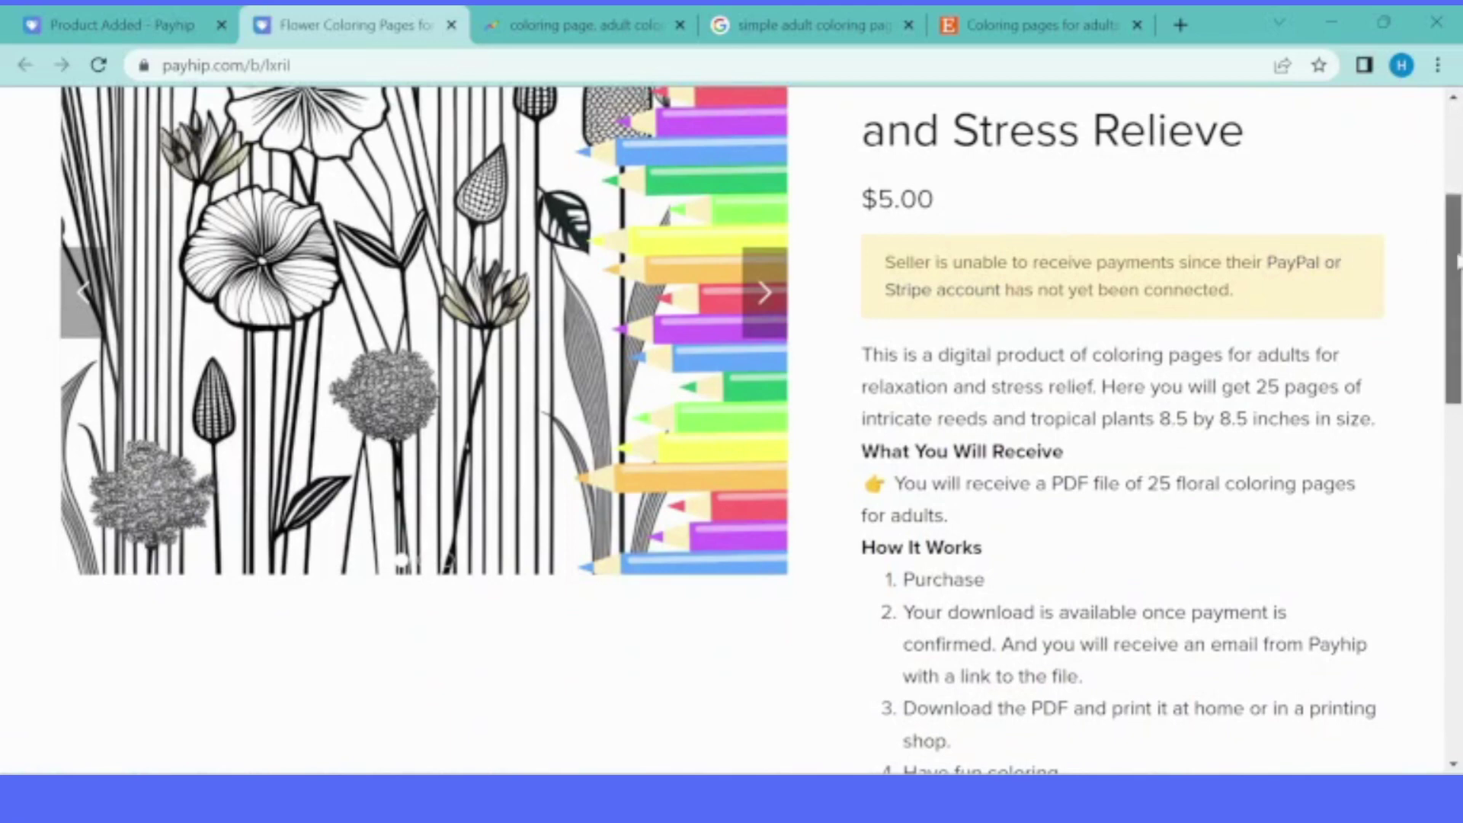
Step: Scroll through the new $5.00 flower coloring pages product page to review it
scroll(762, 427, down, 2)
scroll(1459, 627, down, 10)
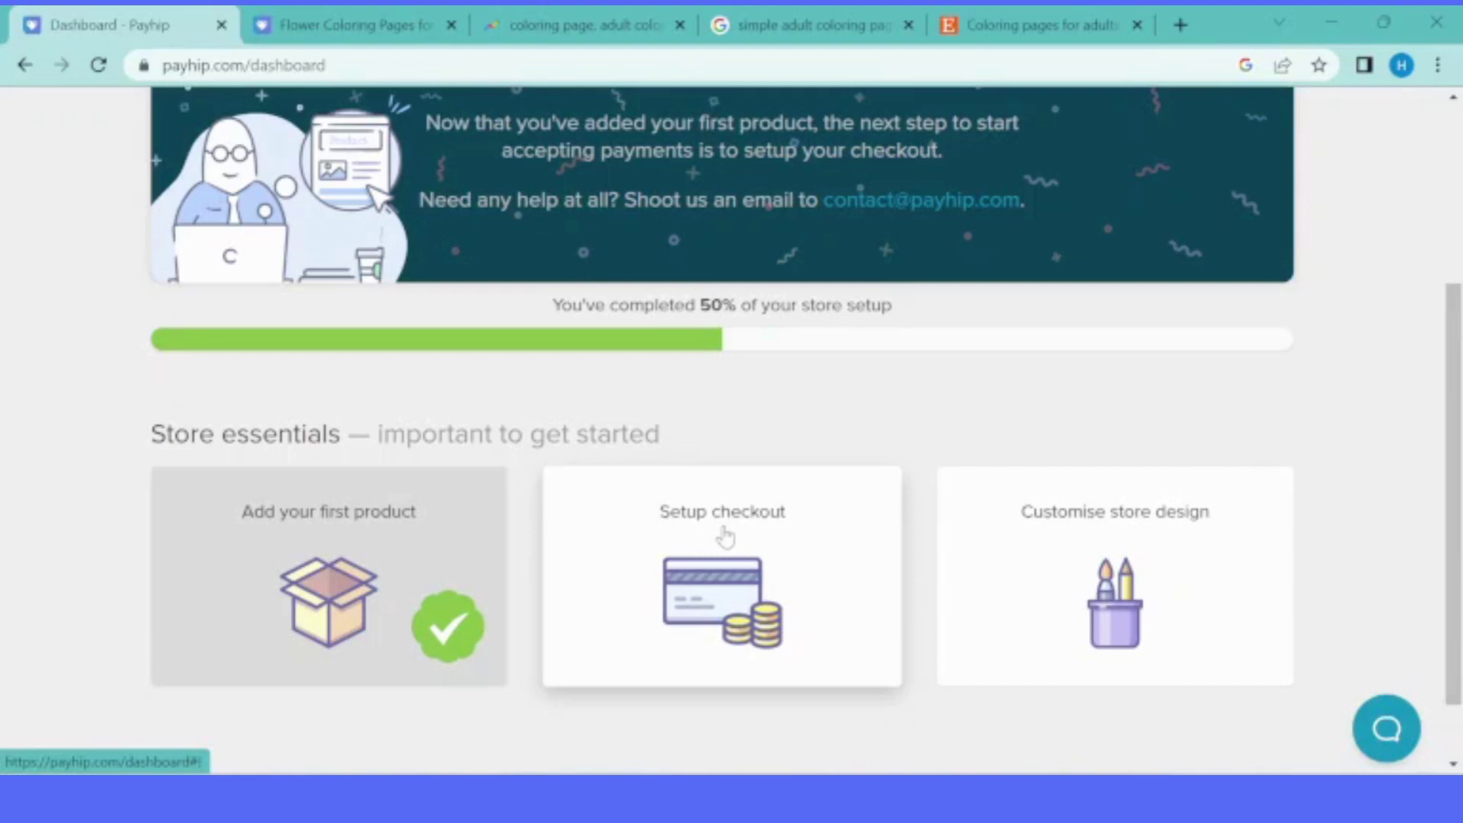
Step: Postpone checkout setup with 'I'll do it later' and launch the store builder via Customise design
click(746, 573)
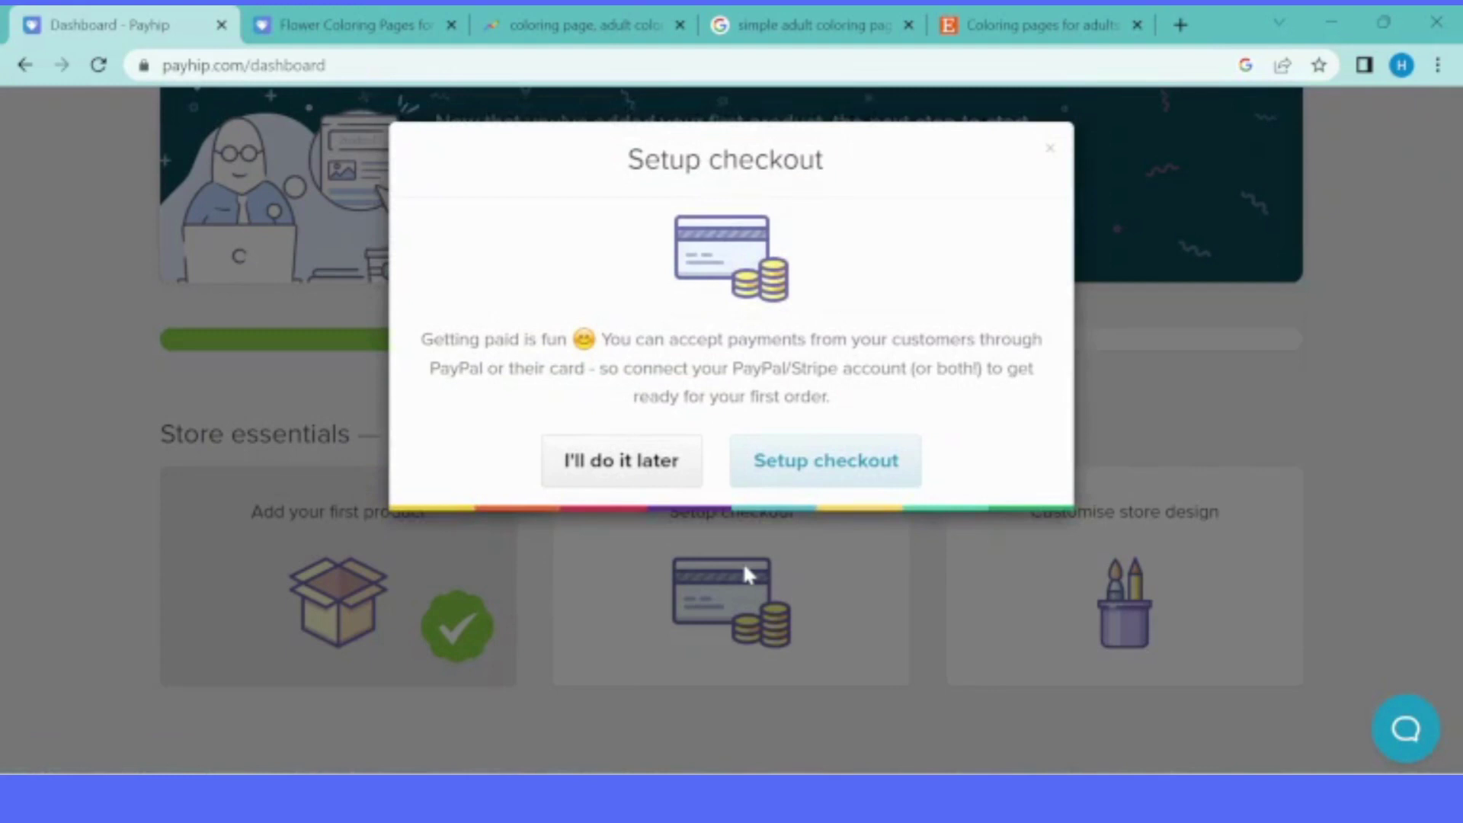
click(610, 464)
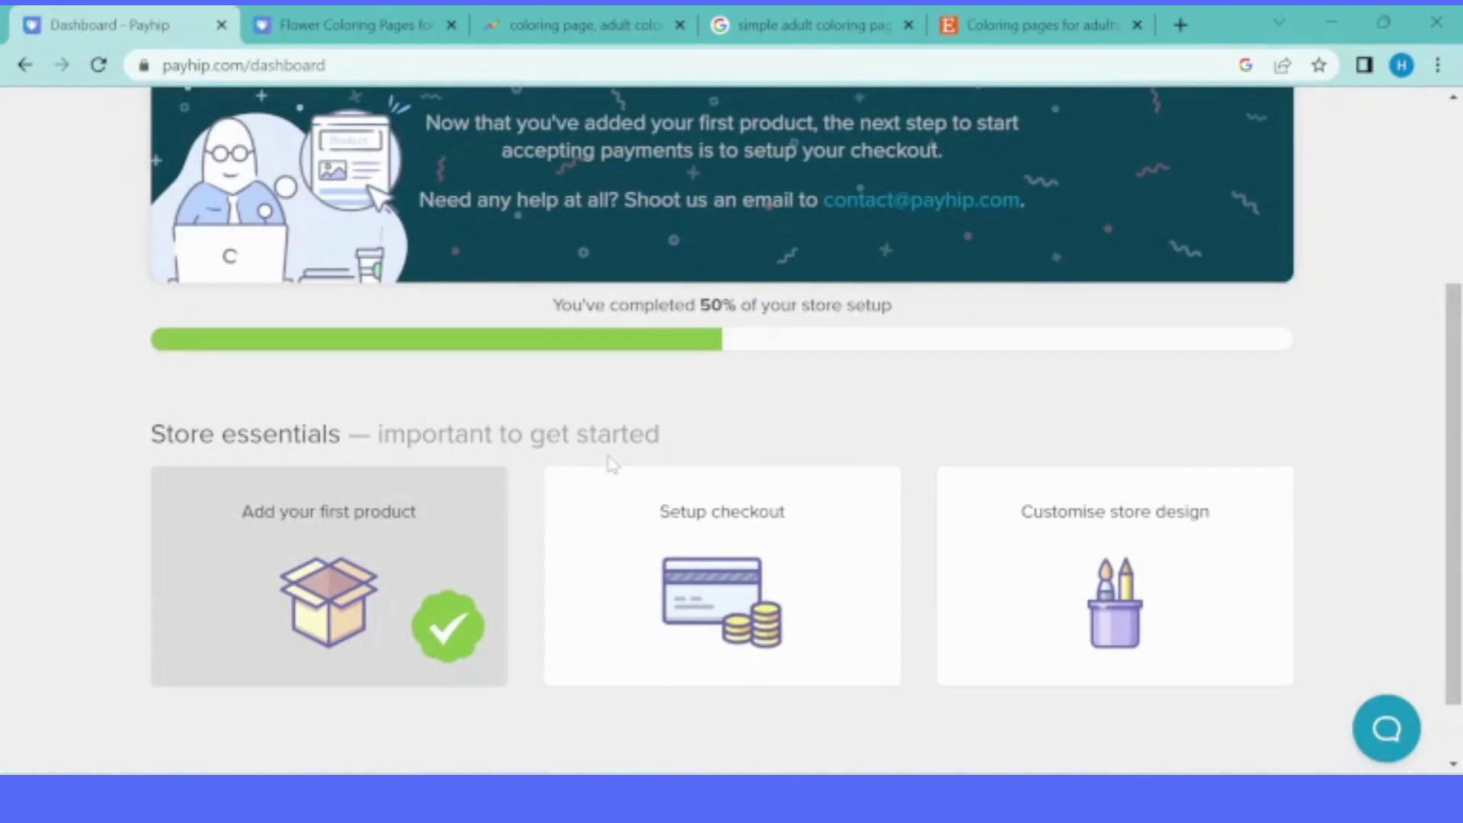
click(1107, 597)
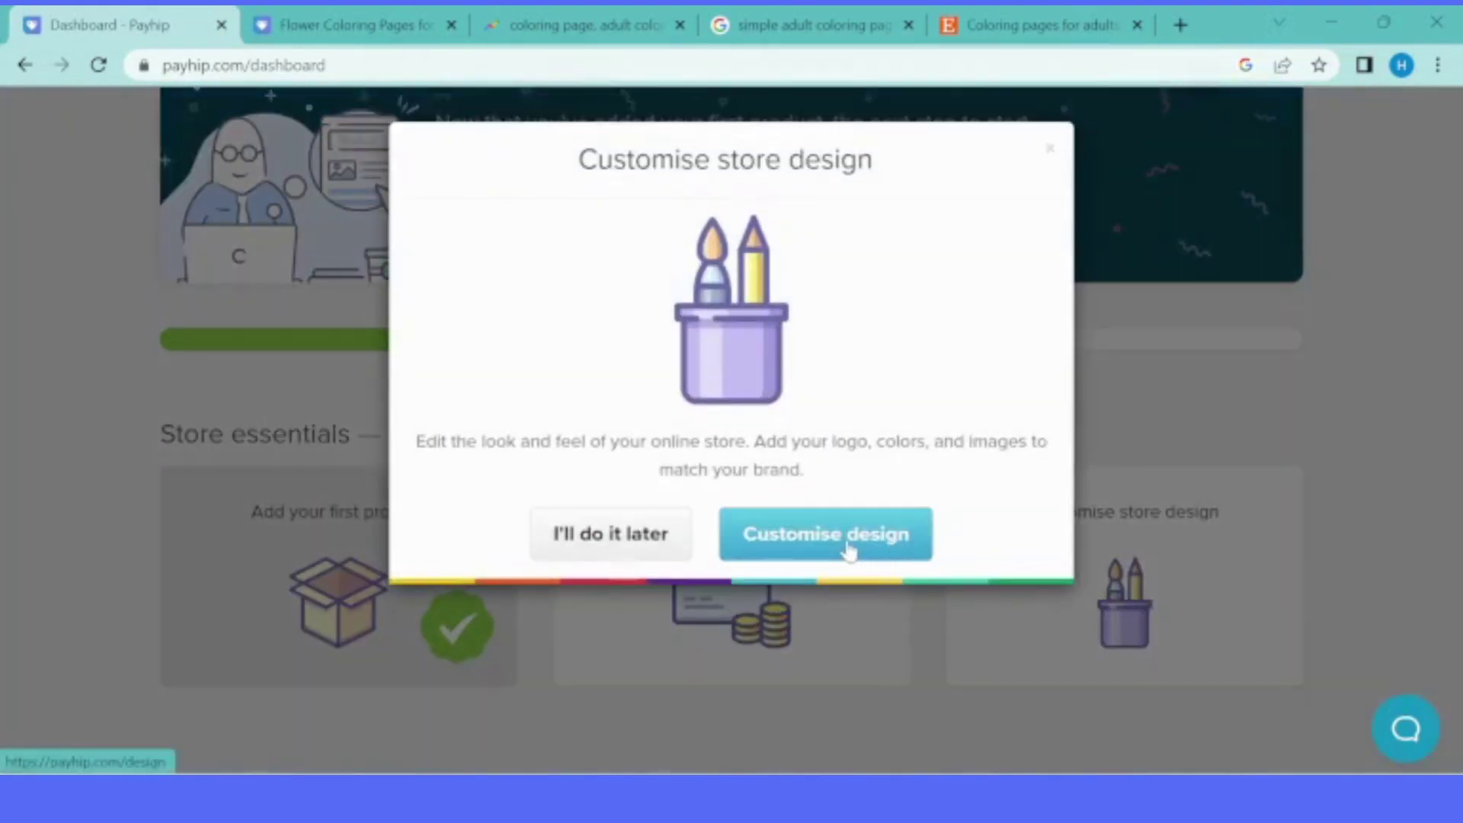
click(849, 551)
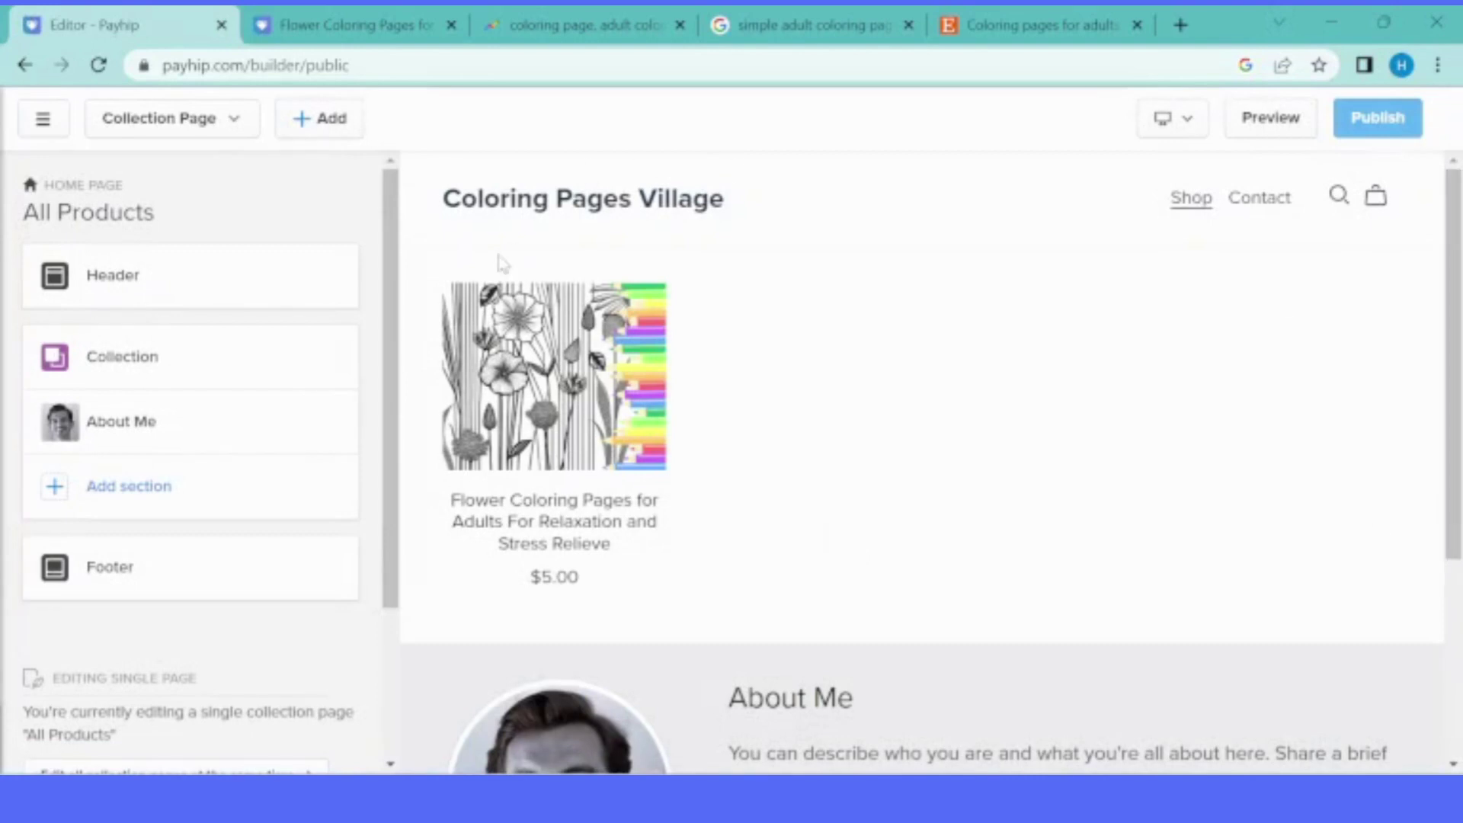
Step: Go to the Header section and open its Store Logo settings
click(109, 286)
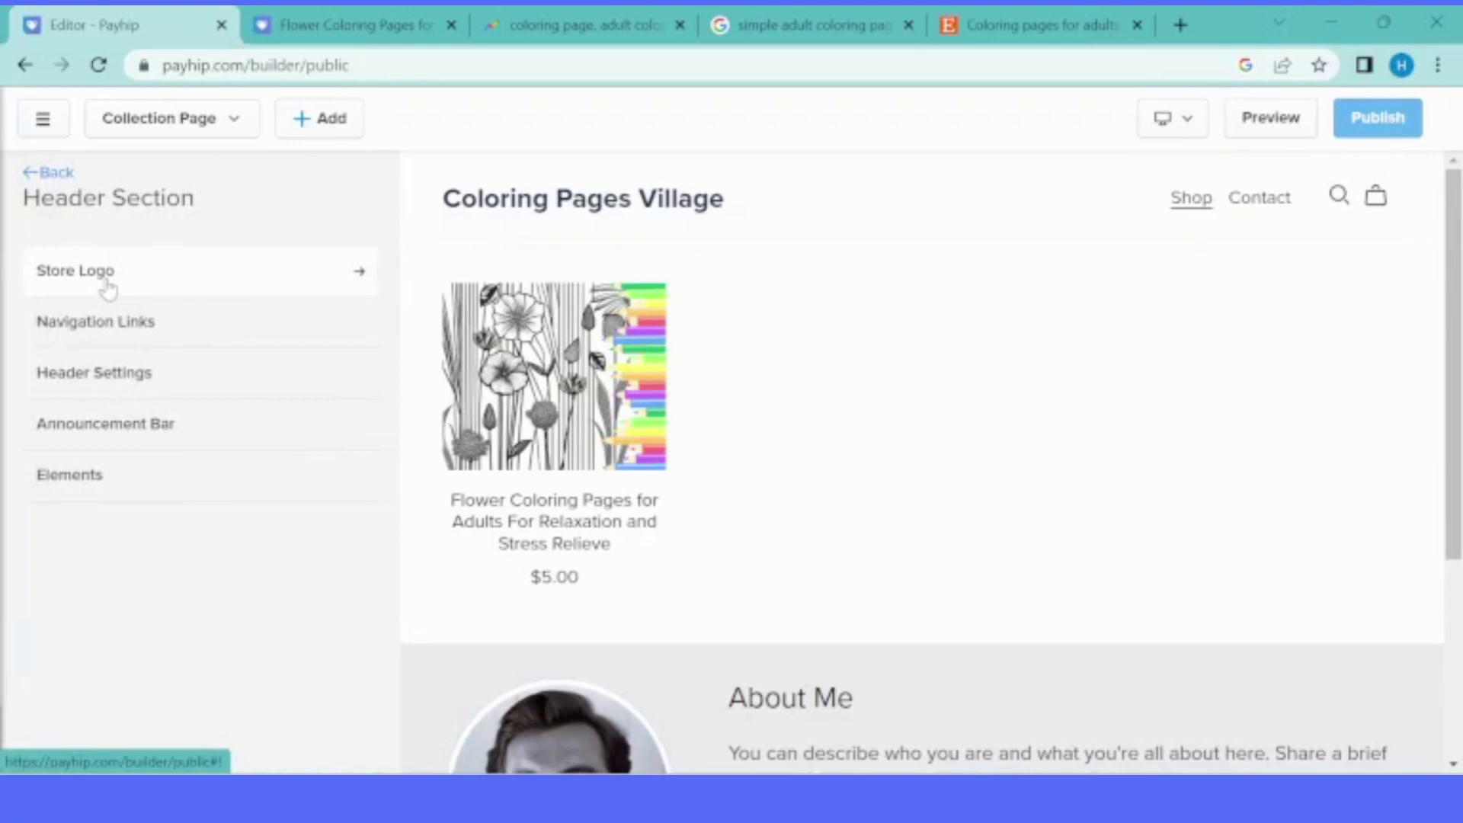
click(370, 286)
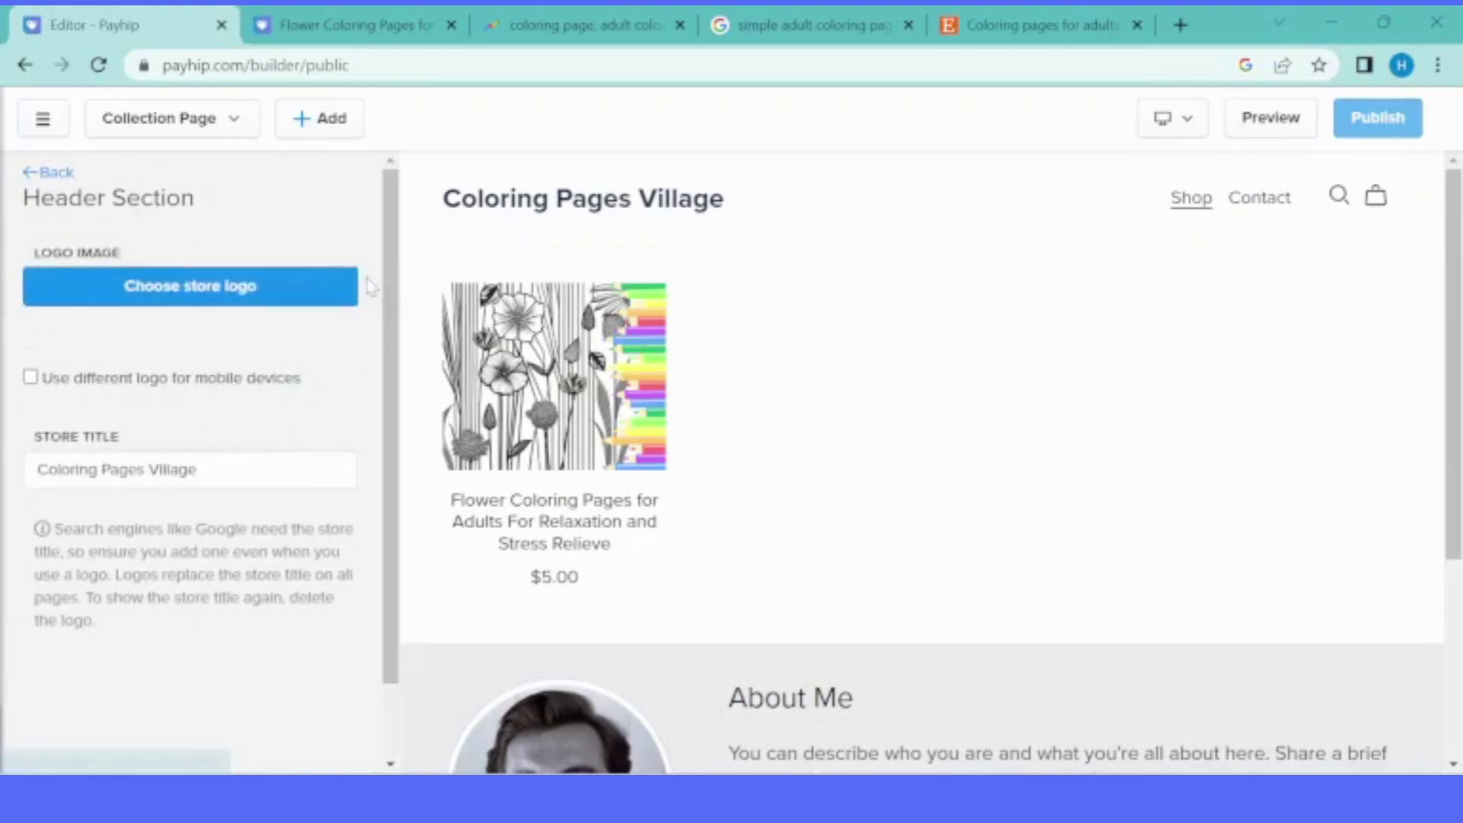
Step: Pick the blue flower photo from Free Images as the store header logo
click(220, 299)
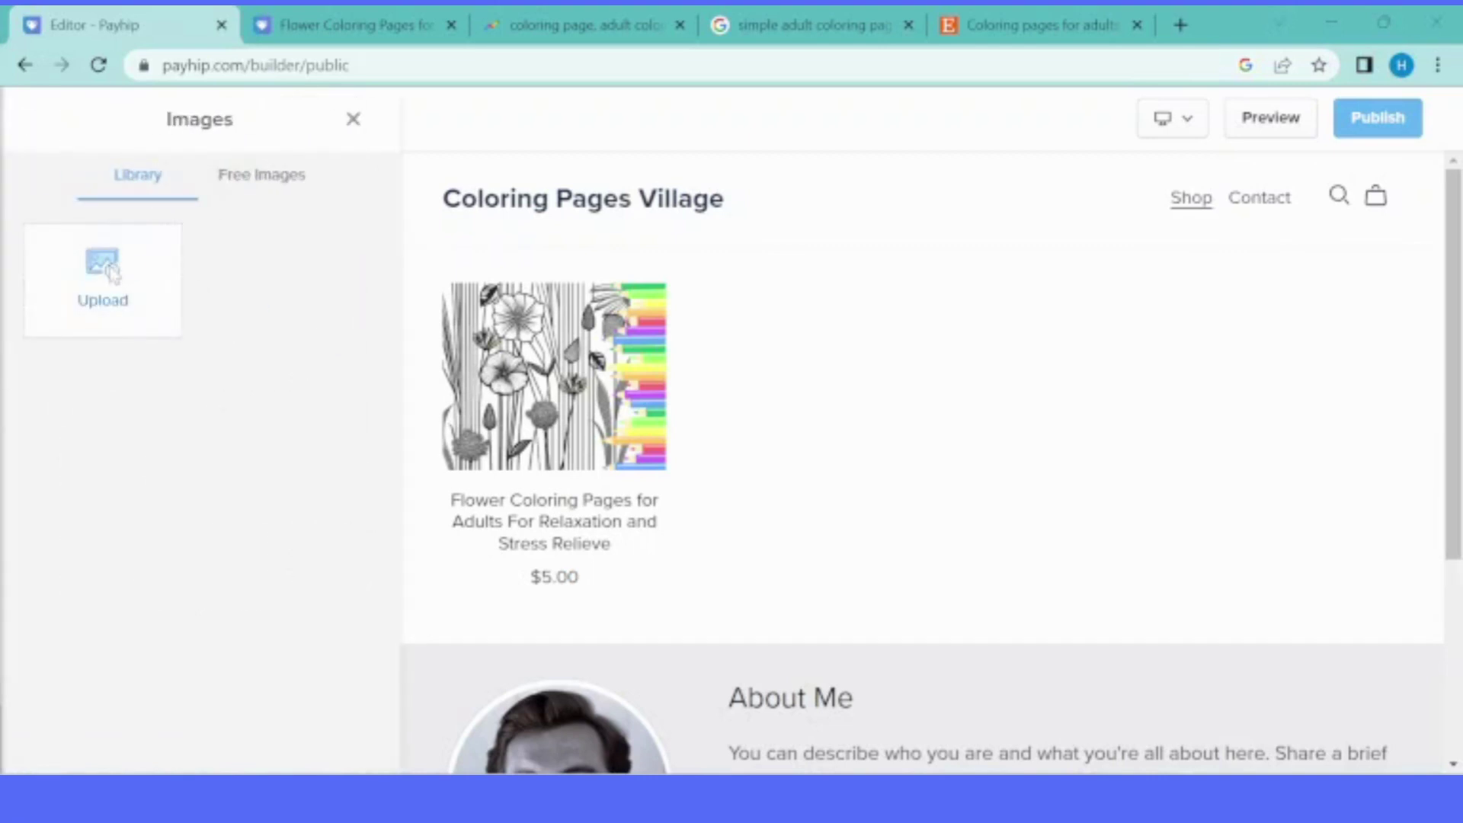
click(111, 273)
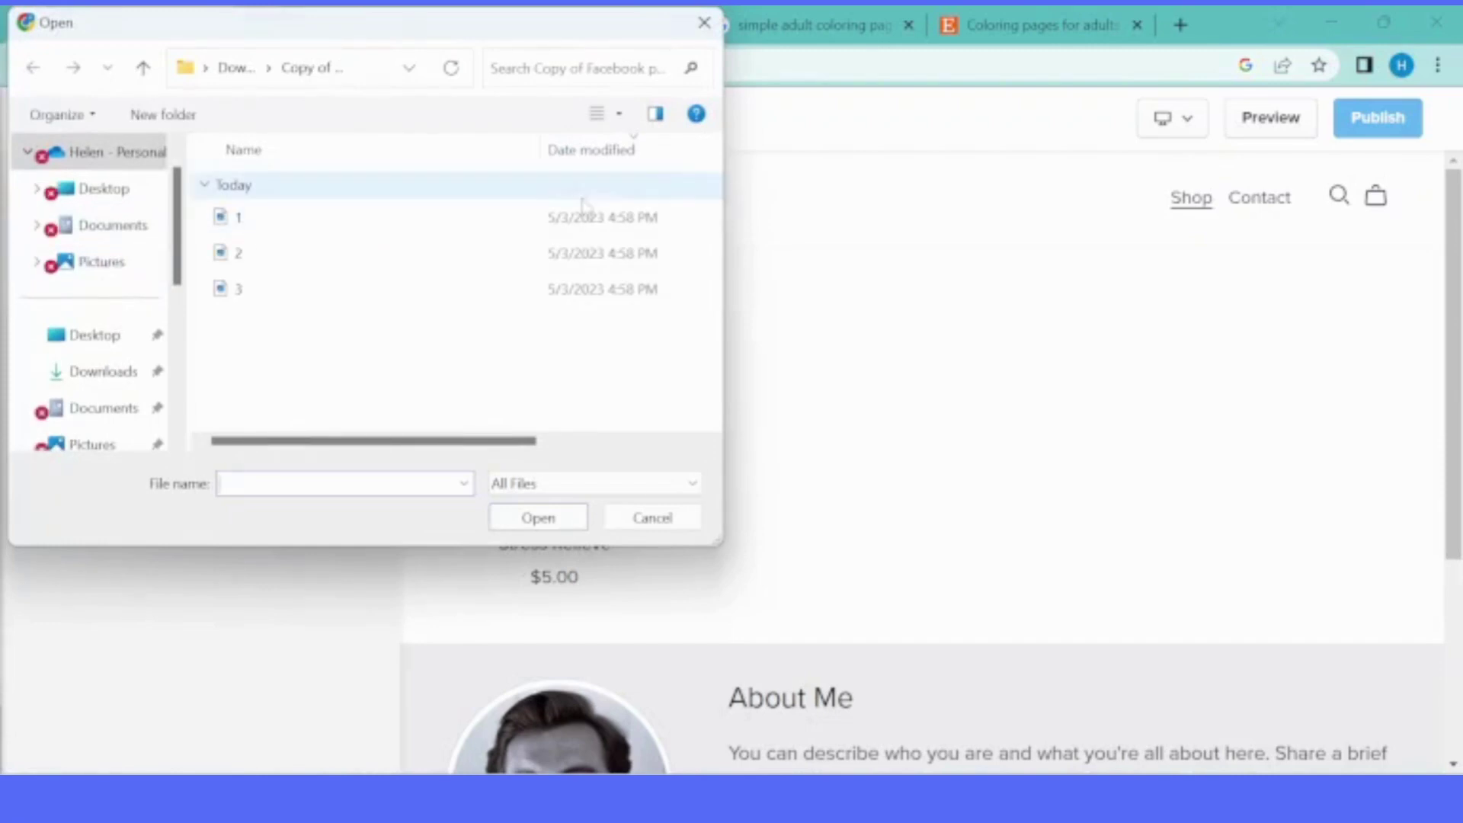
click(653, 517)
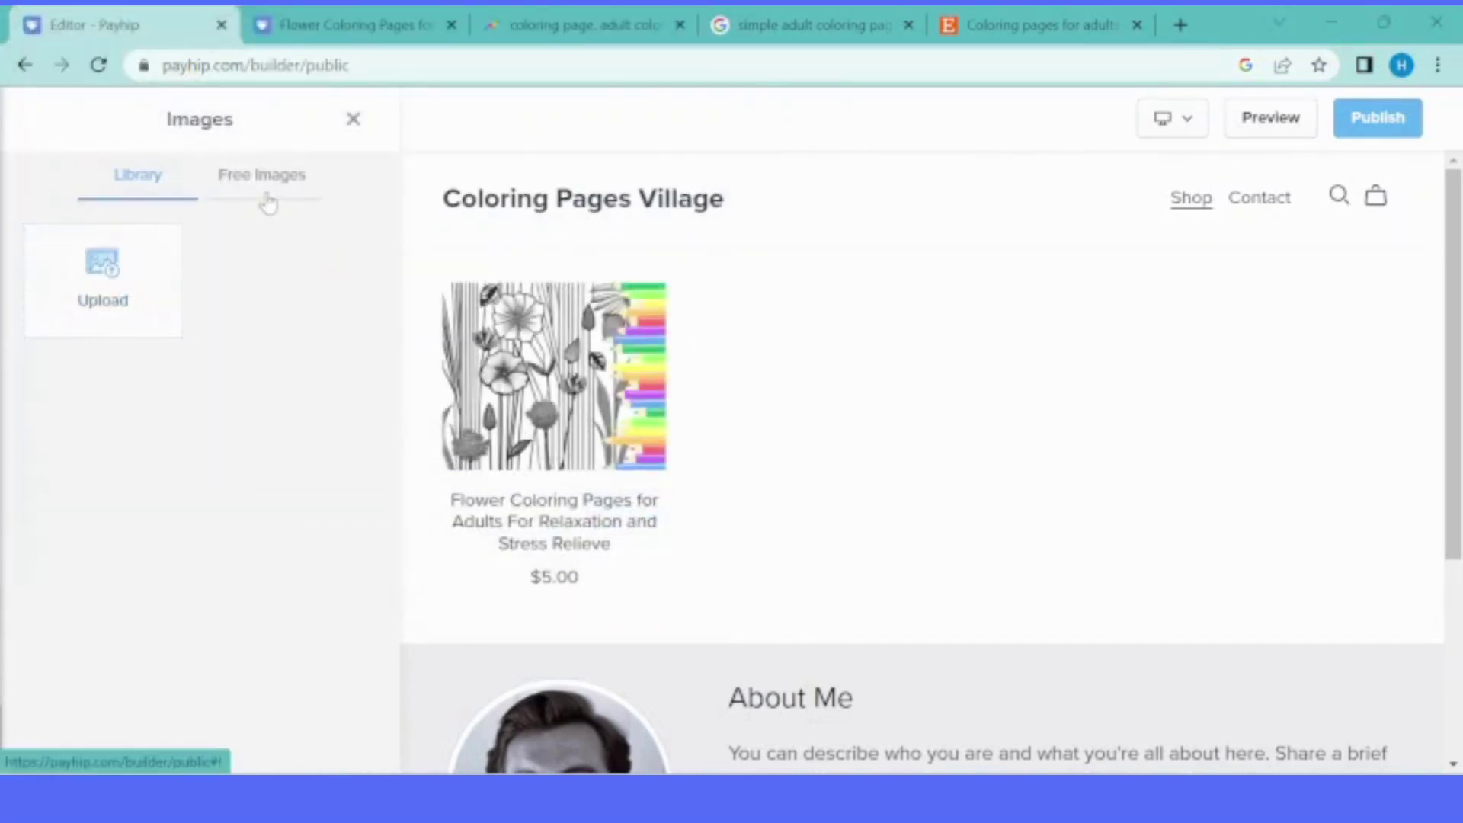
click(268, 189)
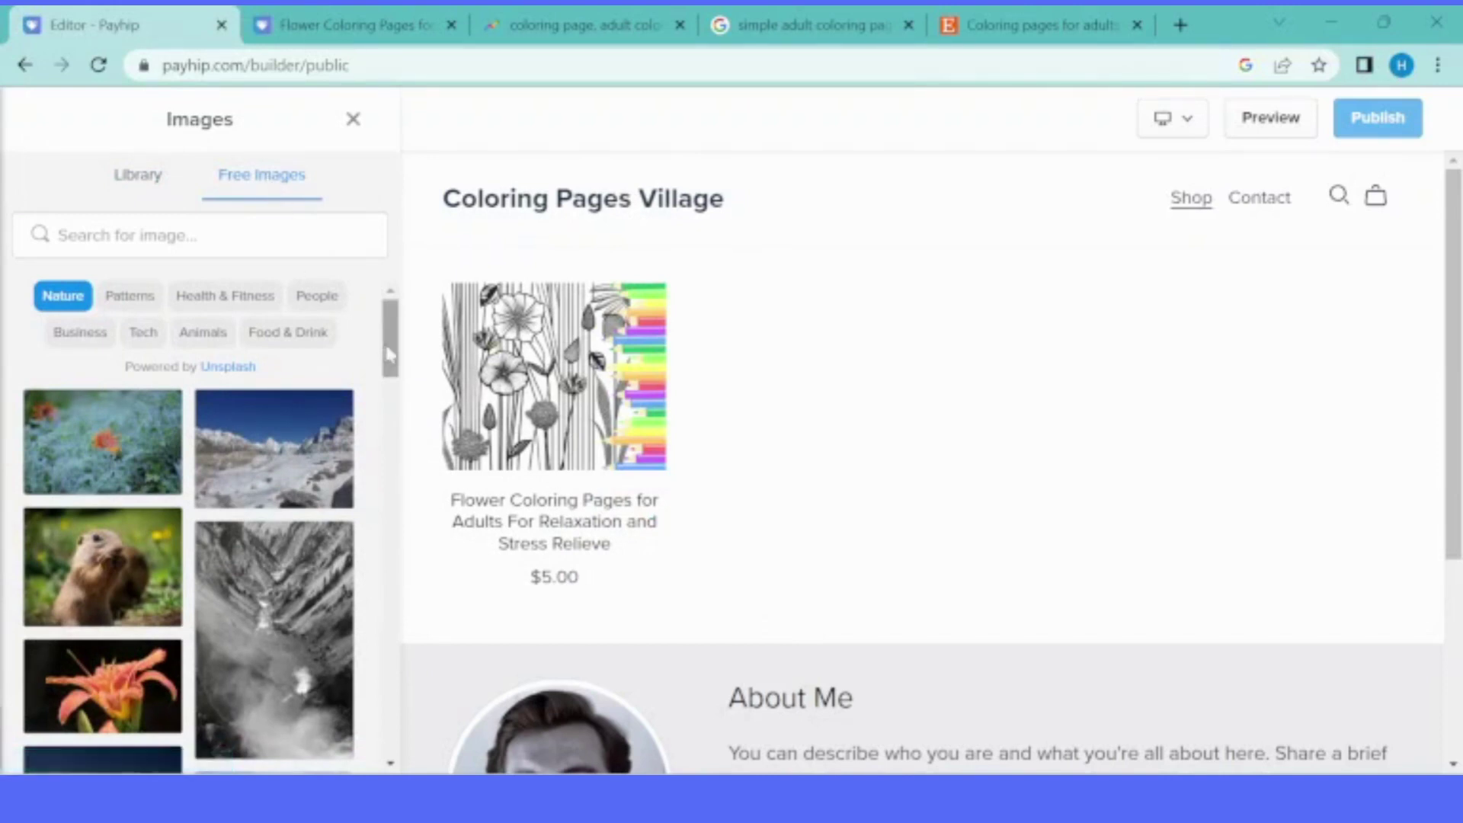
drag(390, 358, 434, 594)
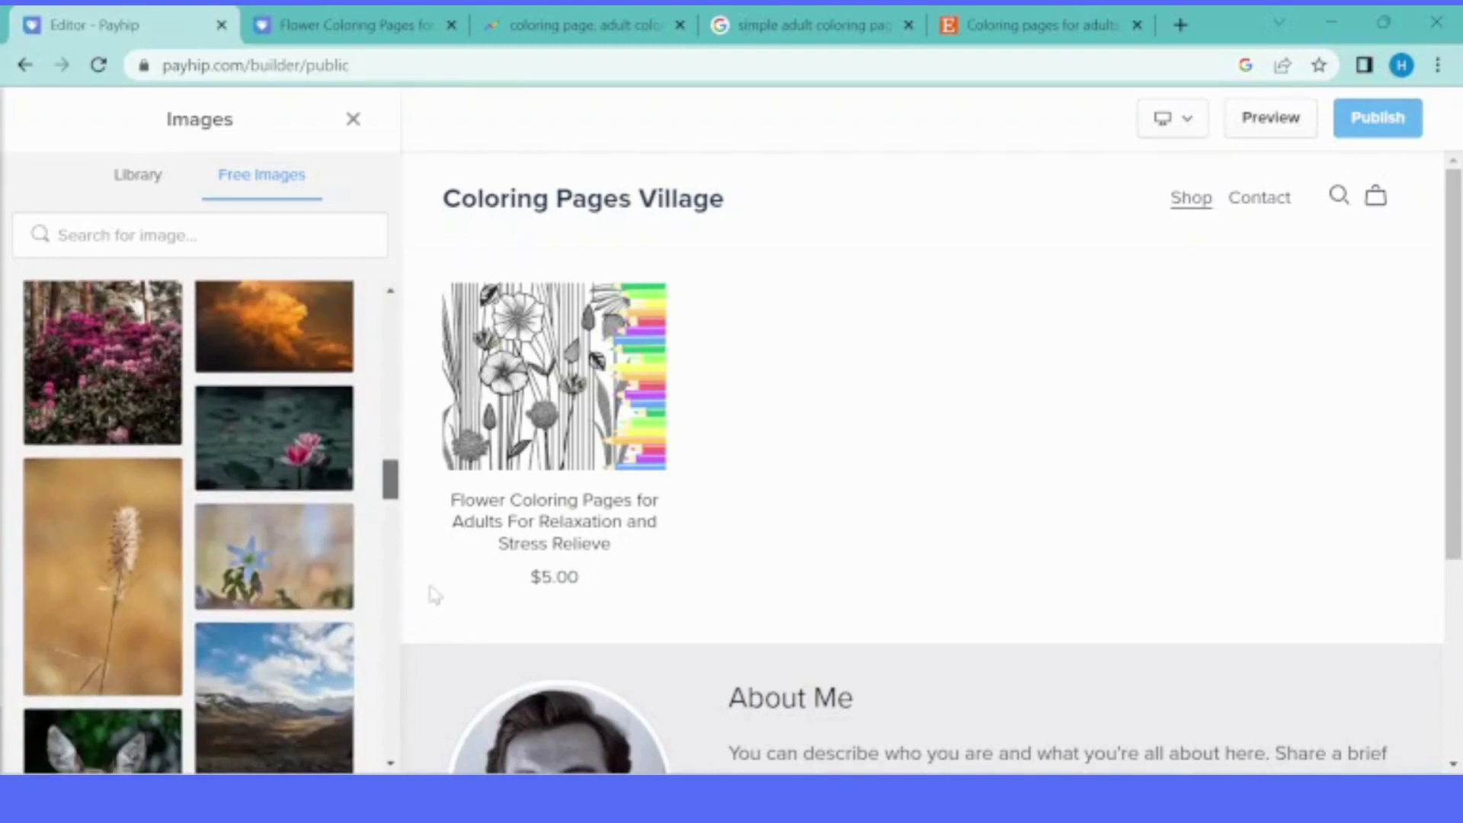
mouse_move(296, 588)
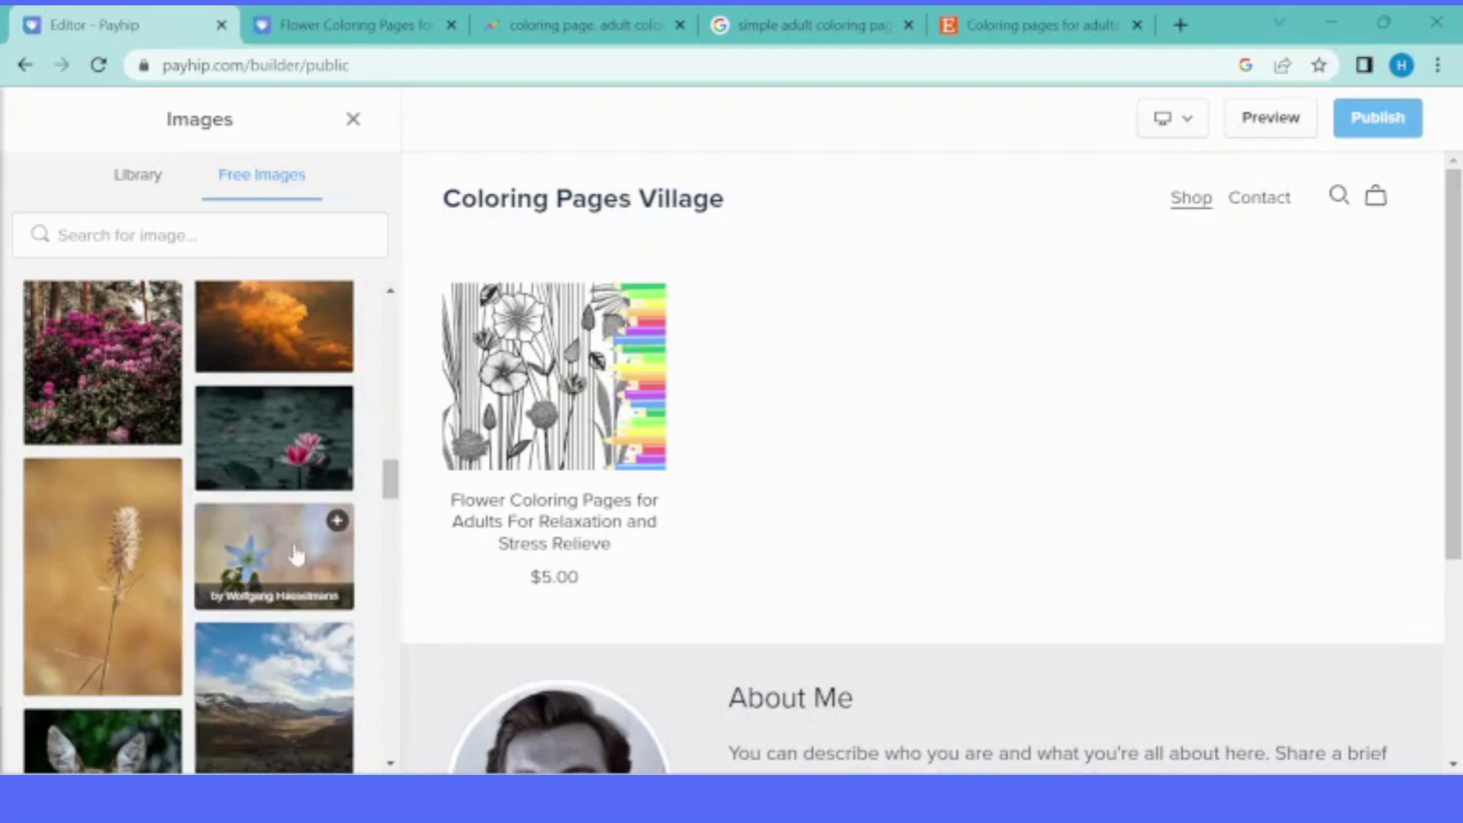
click(297, 554)
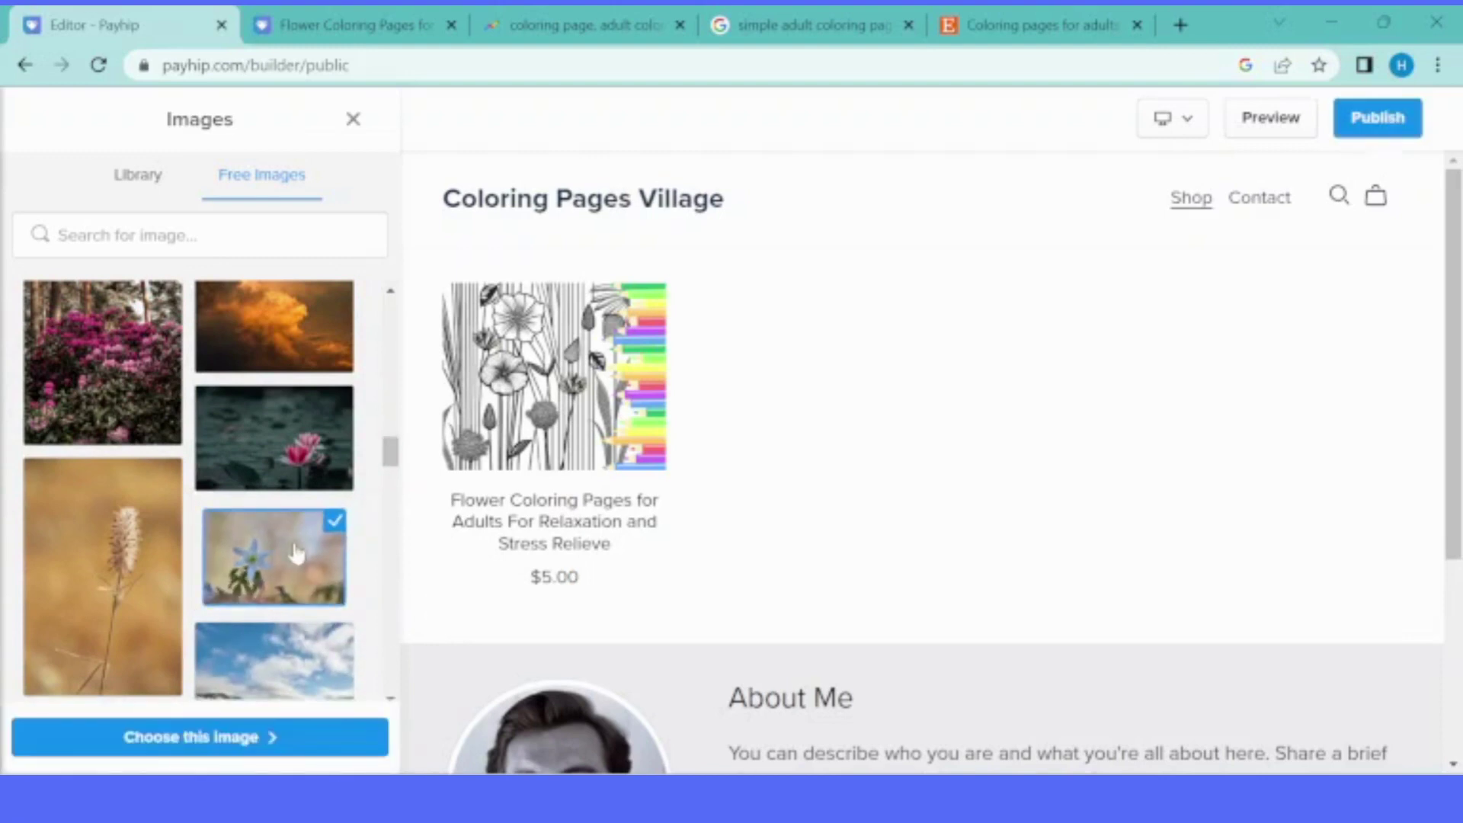
click(212, 740)
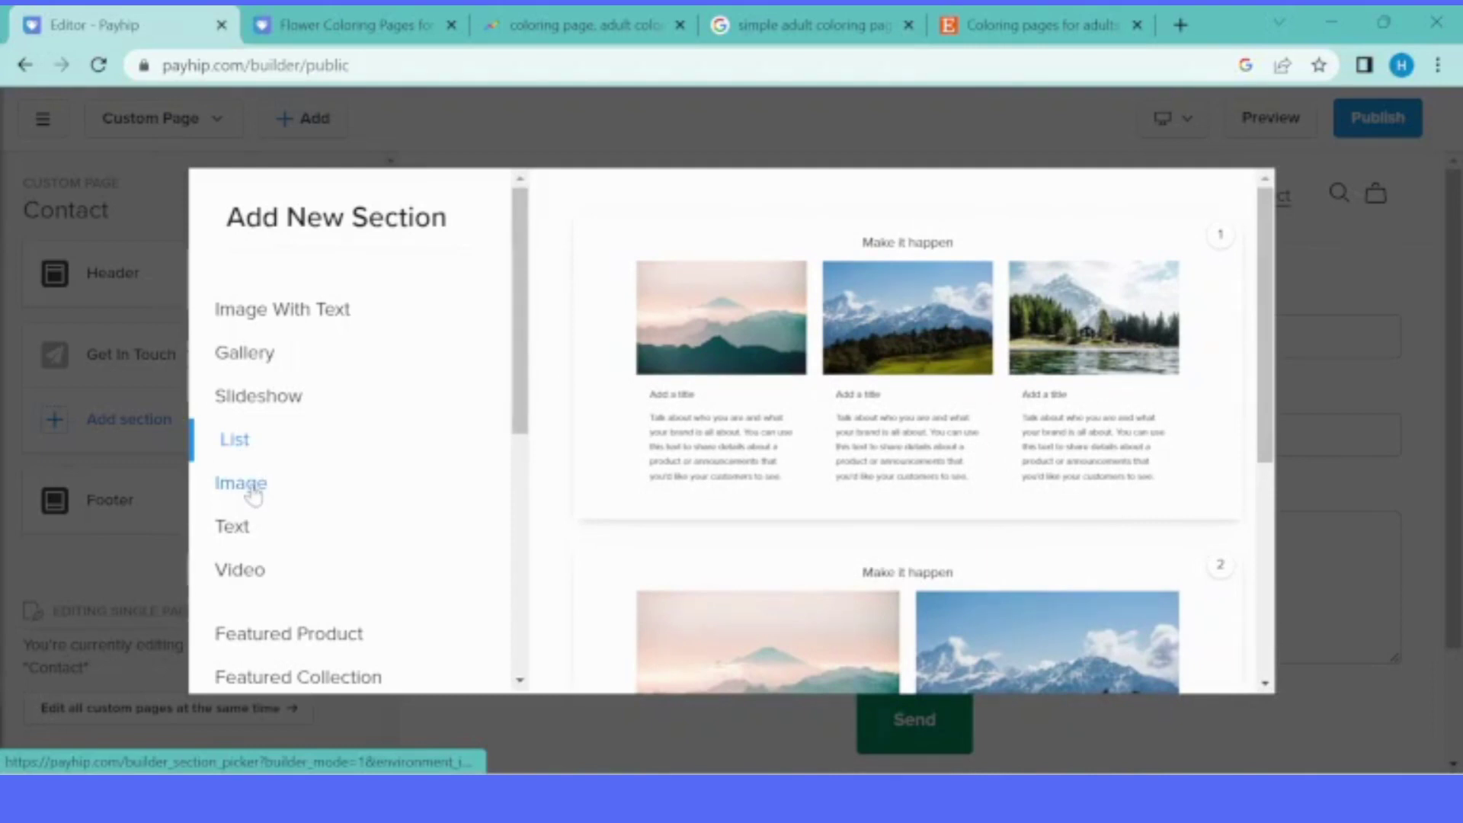
Step: Preview Image section layouts, then Text layouts such as 'Discuss your brand or product'
click(243, 483)
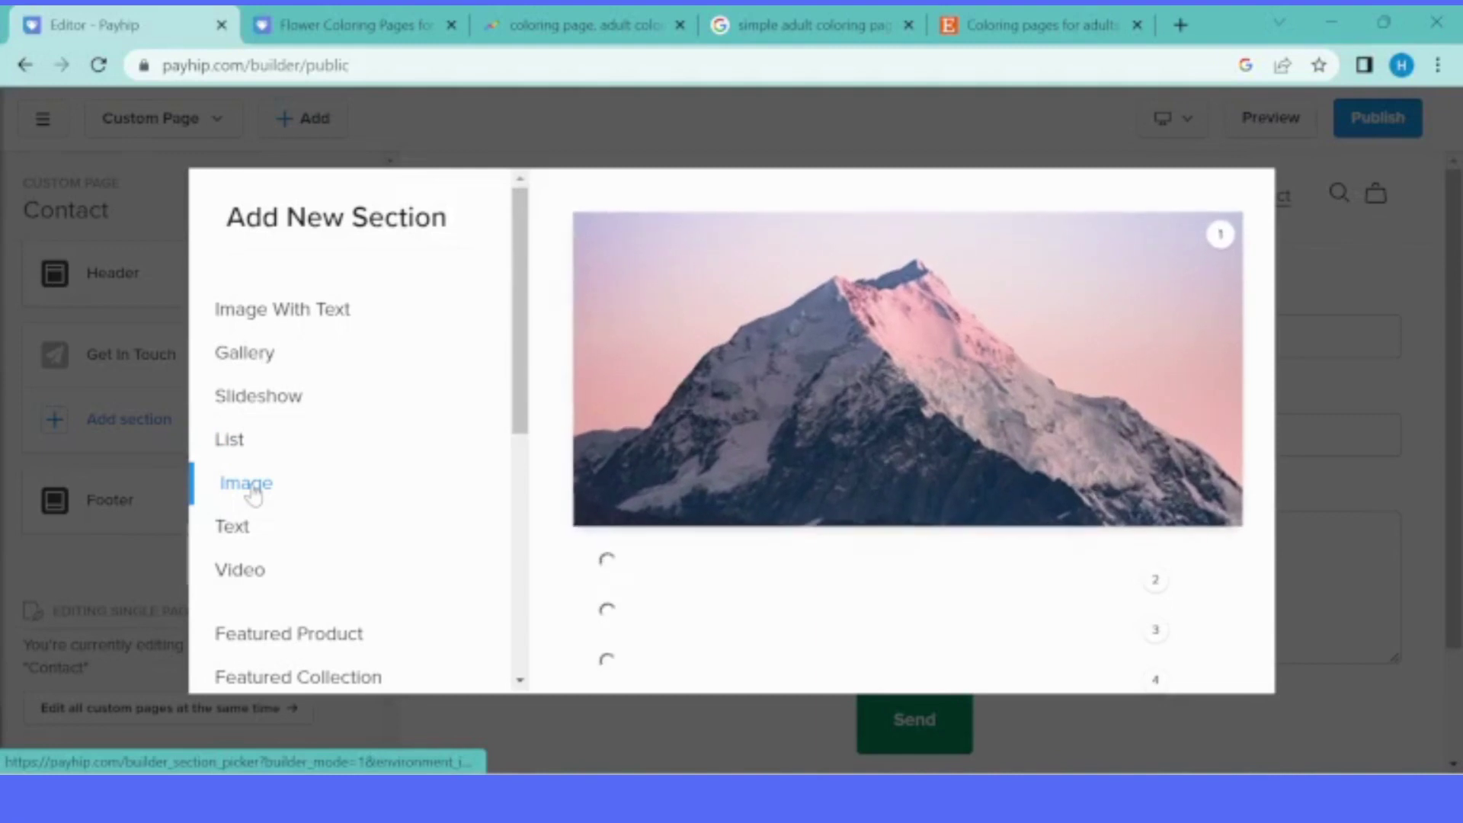
click(232, 532)
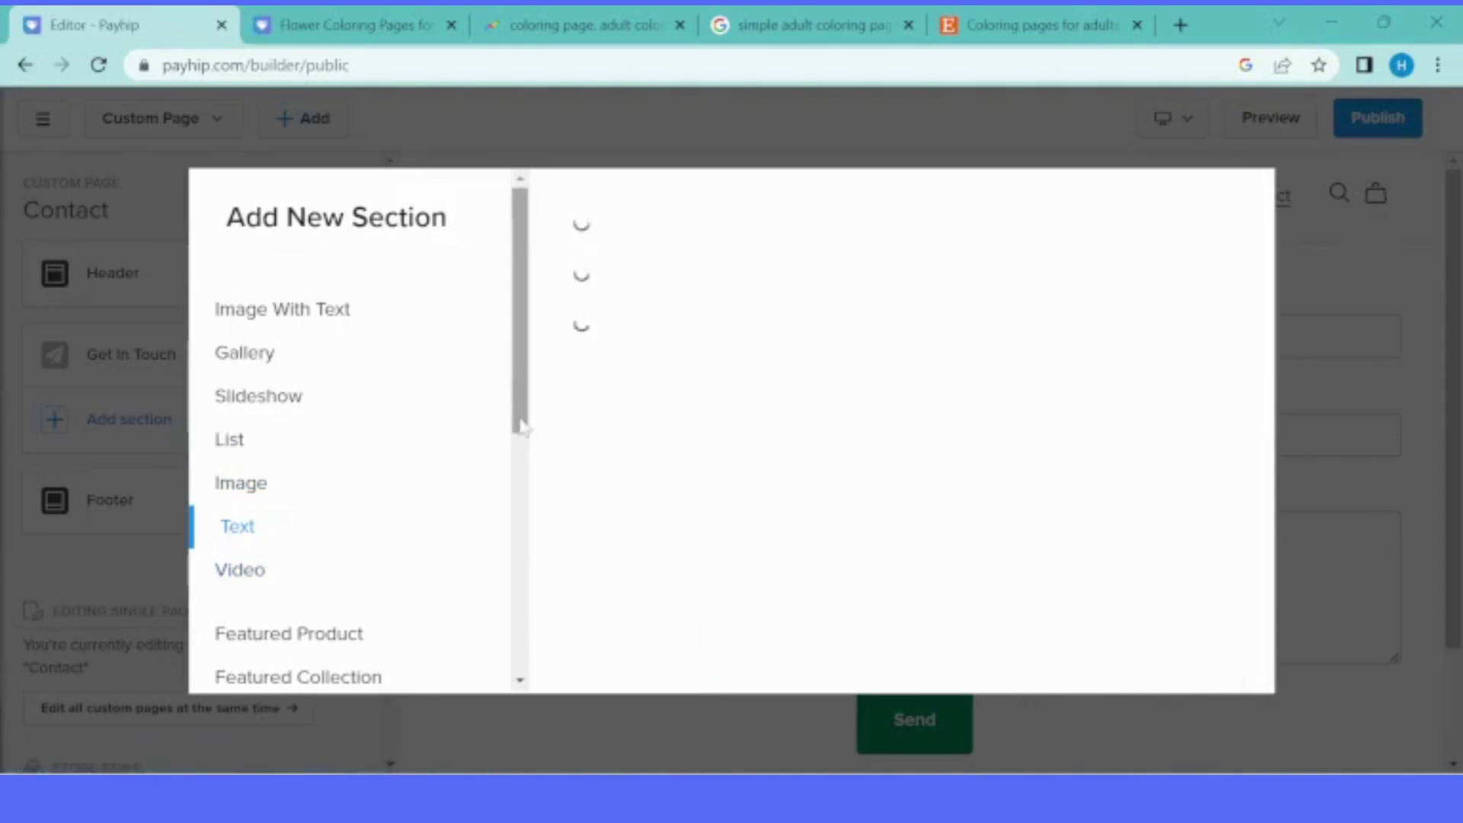
drag(522, 427, 532, 573)
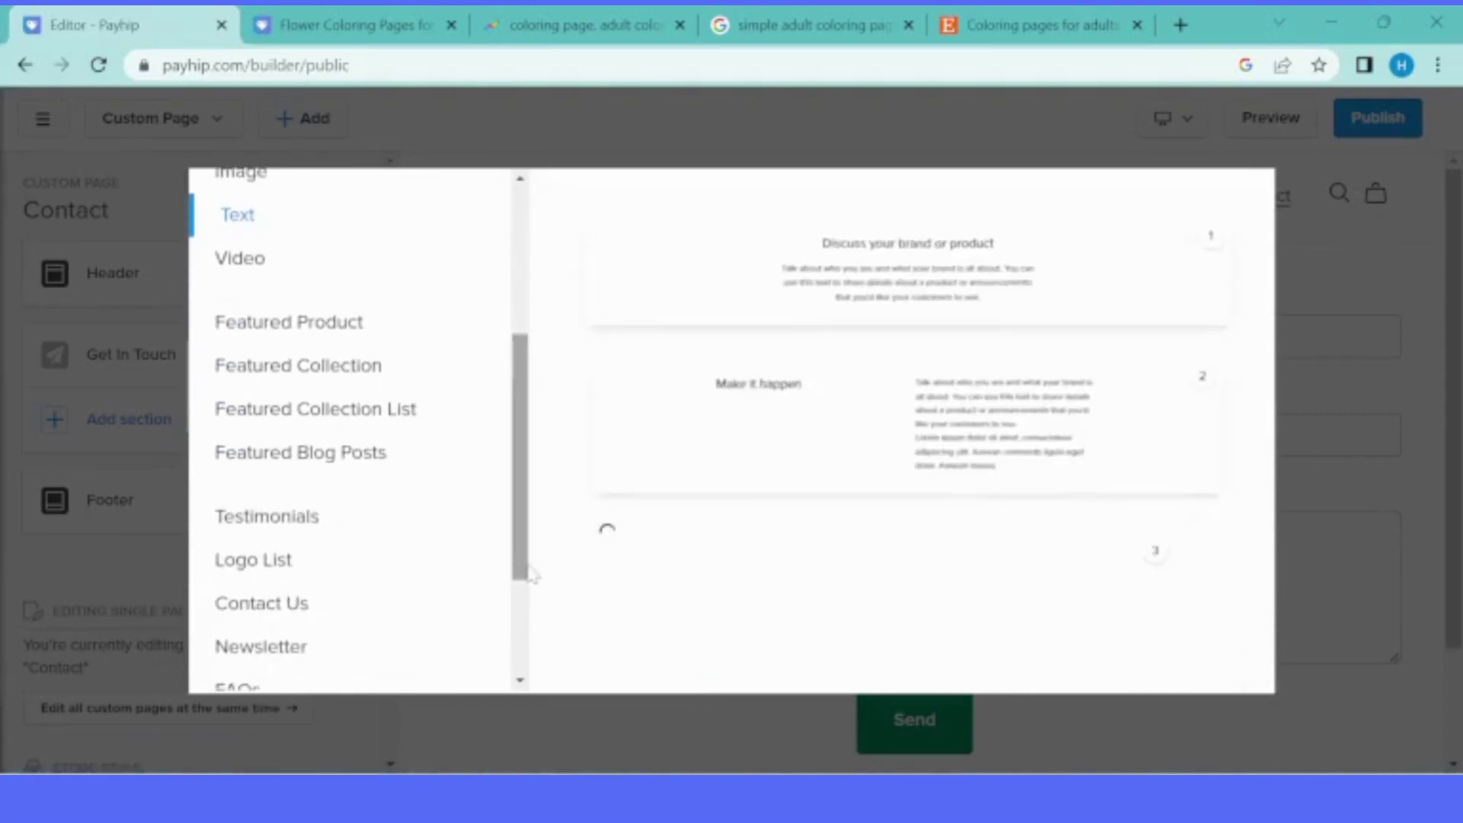